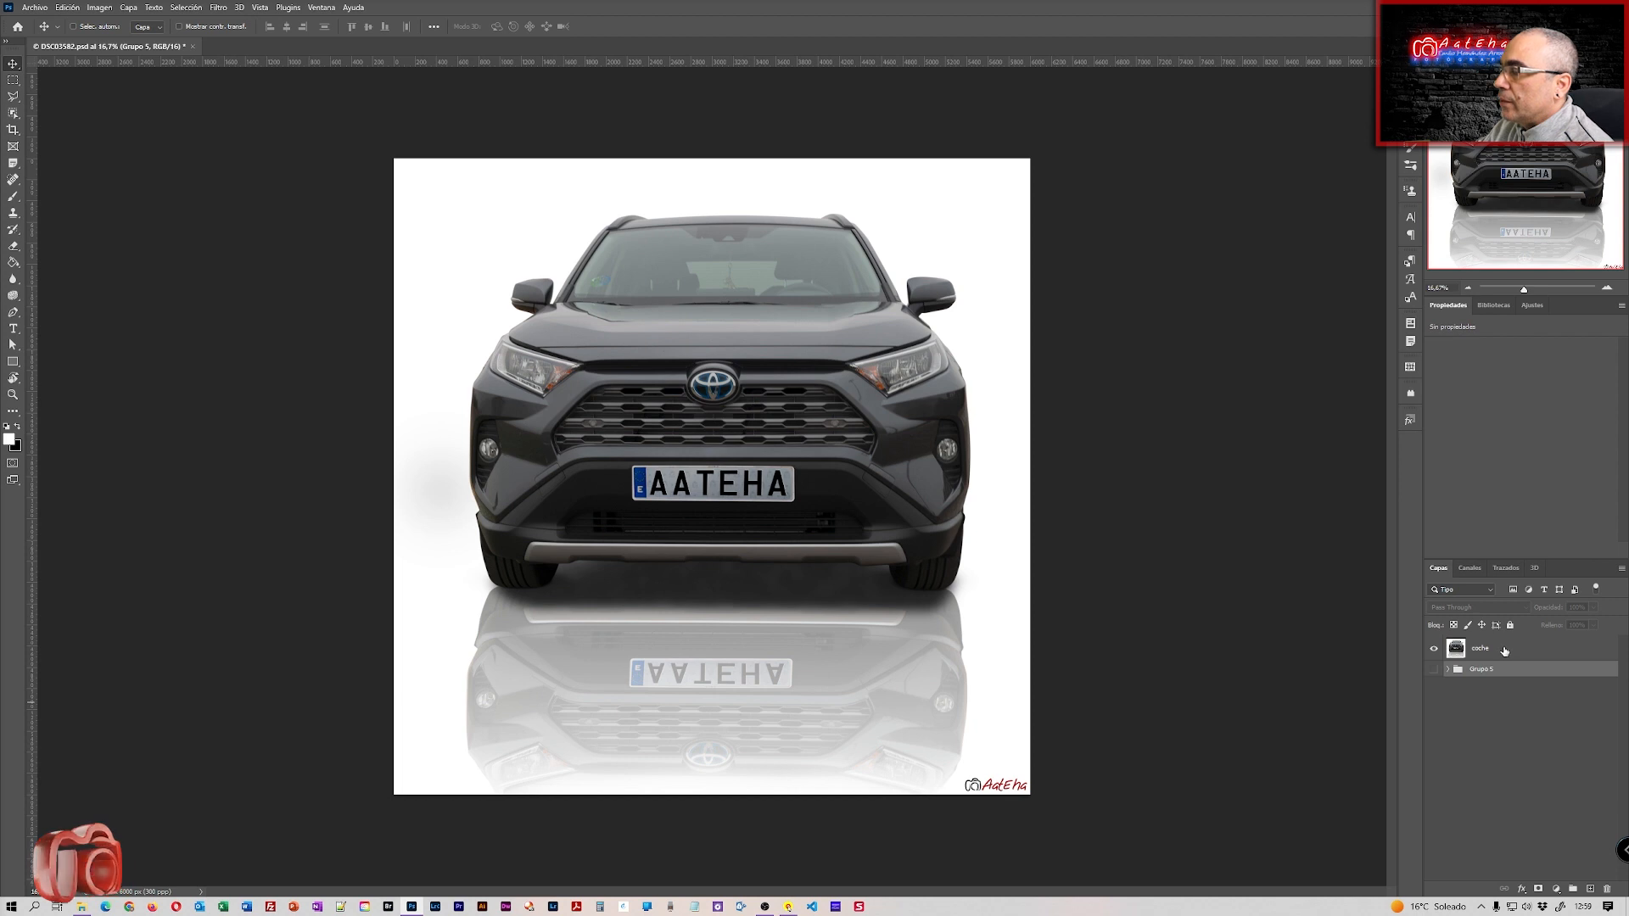
Create a black-filled layer above the coche layer and set its blend mode to Trama
left_click(1503, 649)
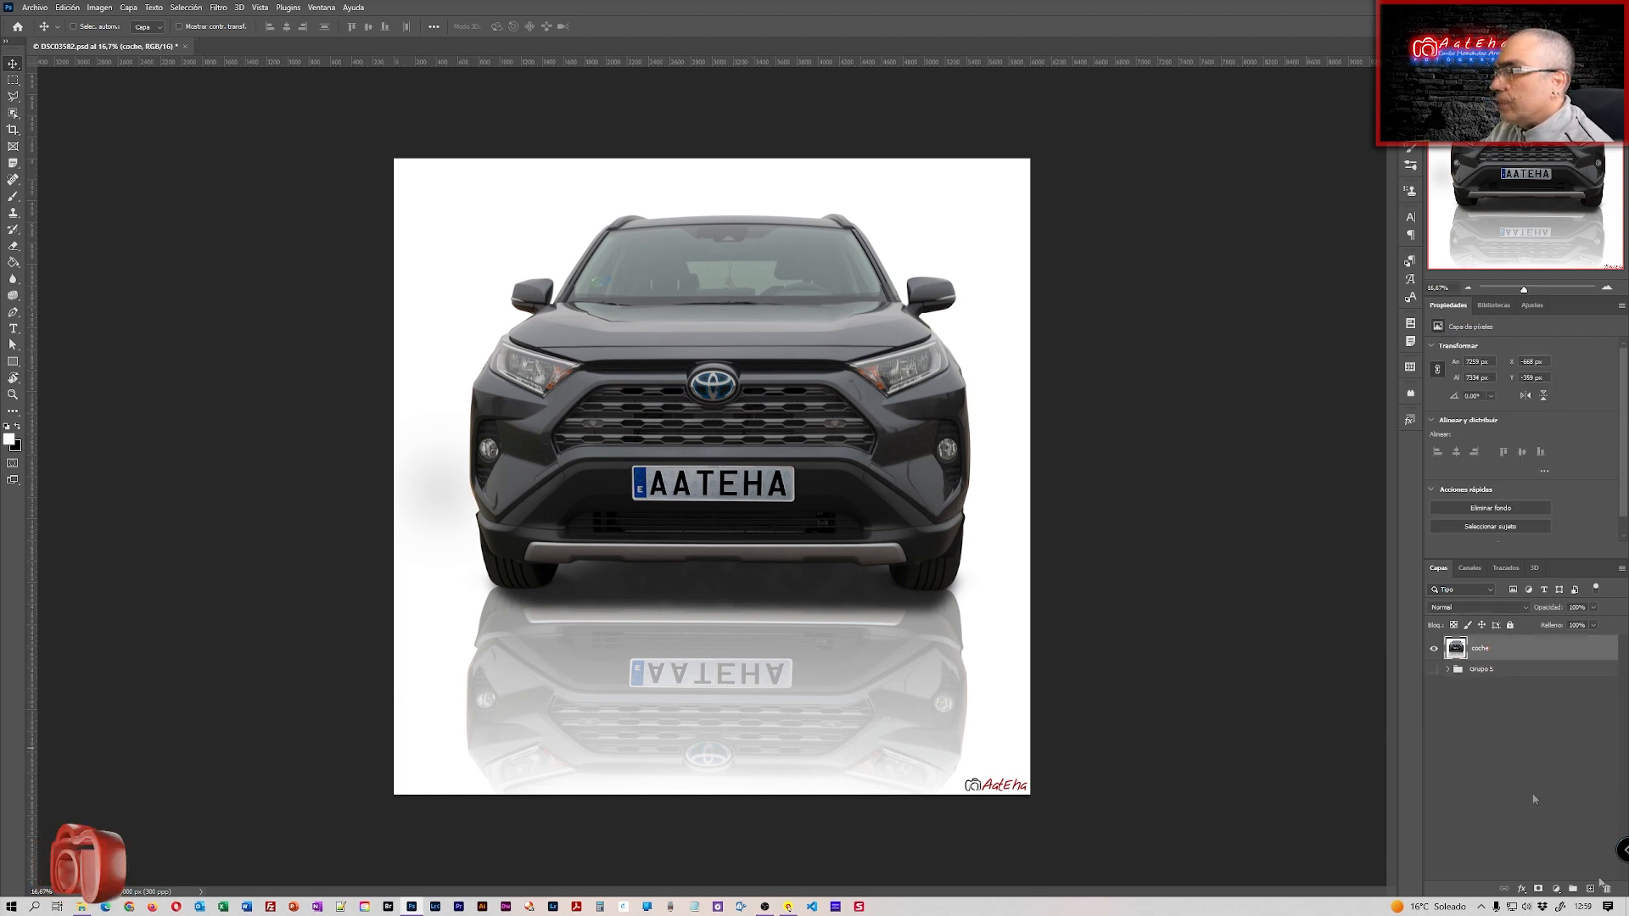
left_click(1590, 889)
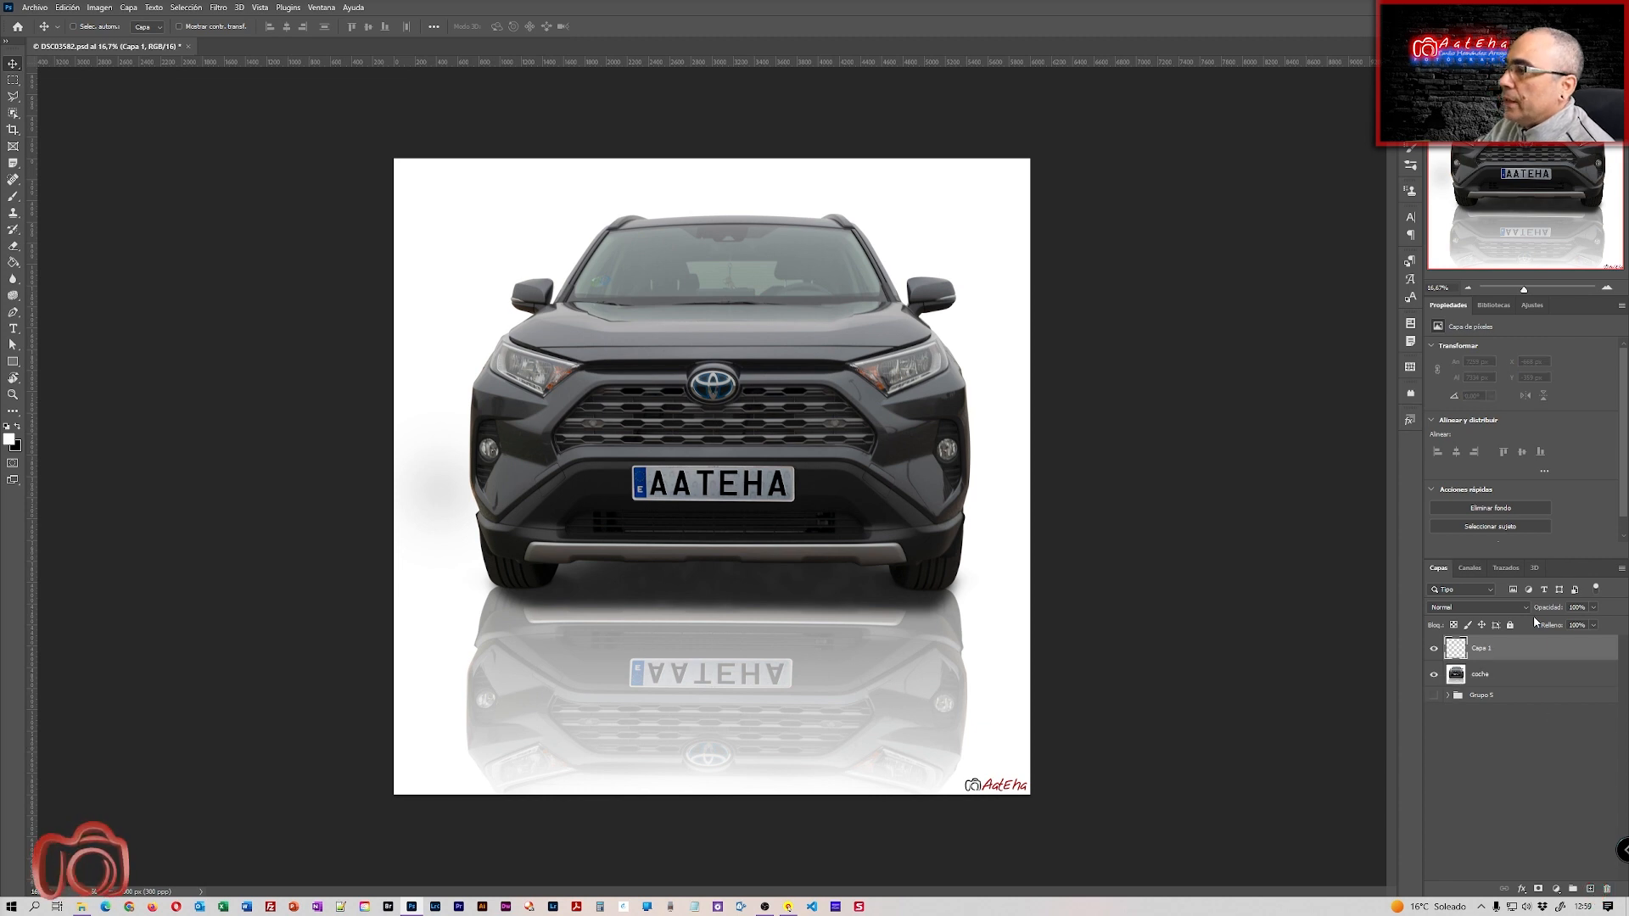
left_click(13, 262)
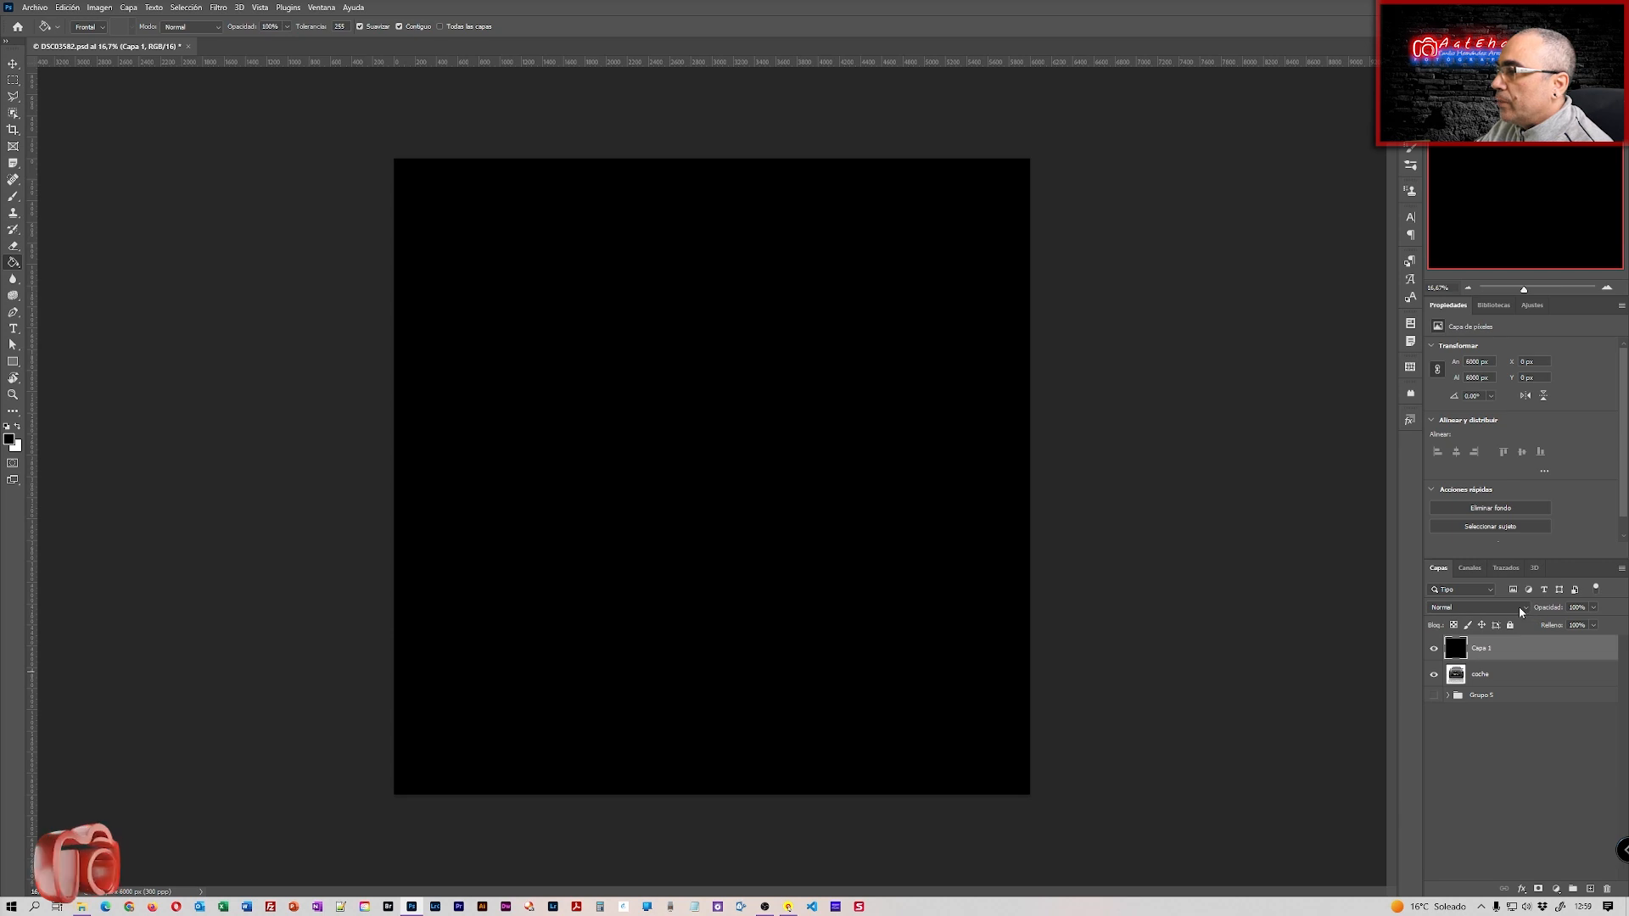
left_click(1478, 608)
left_click(1469, 686)
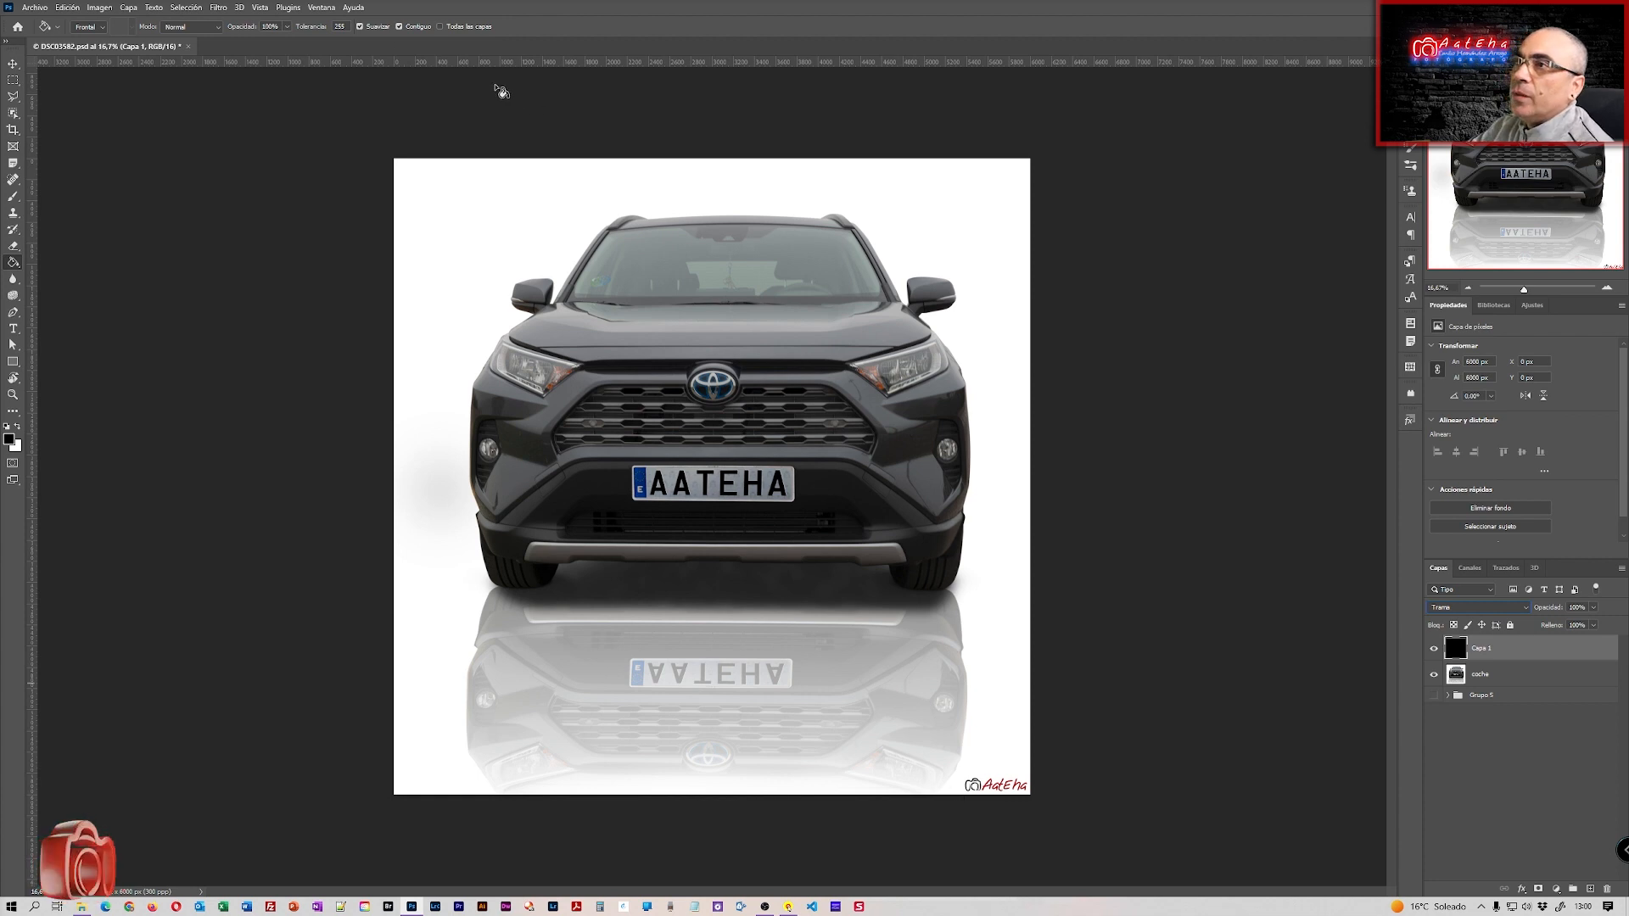
Open the Destello filter for the black layer, compare the four lens types and choose Prime de 105 mm
left_click(218, 7)
mouse_move(357, 218)
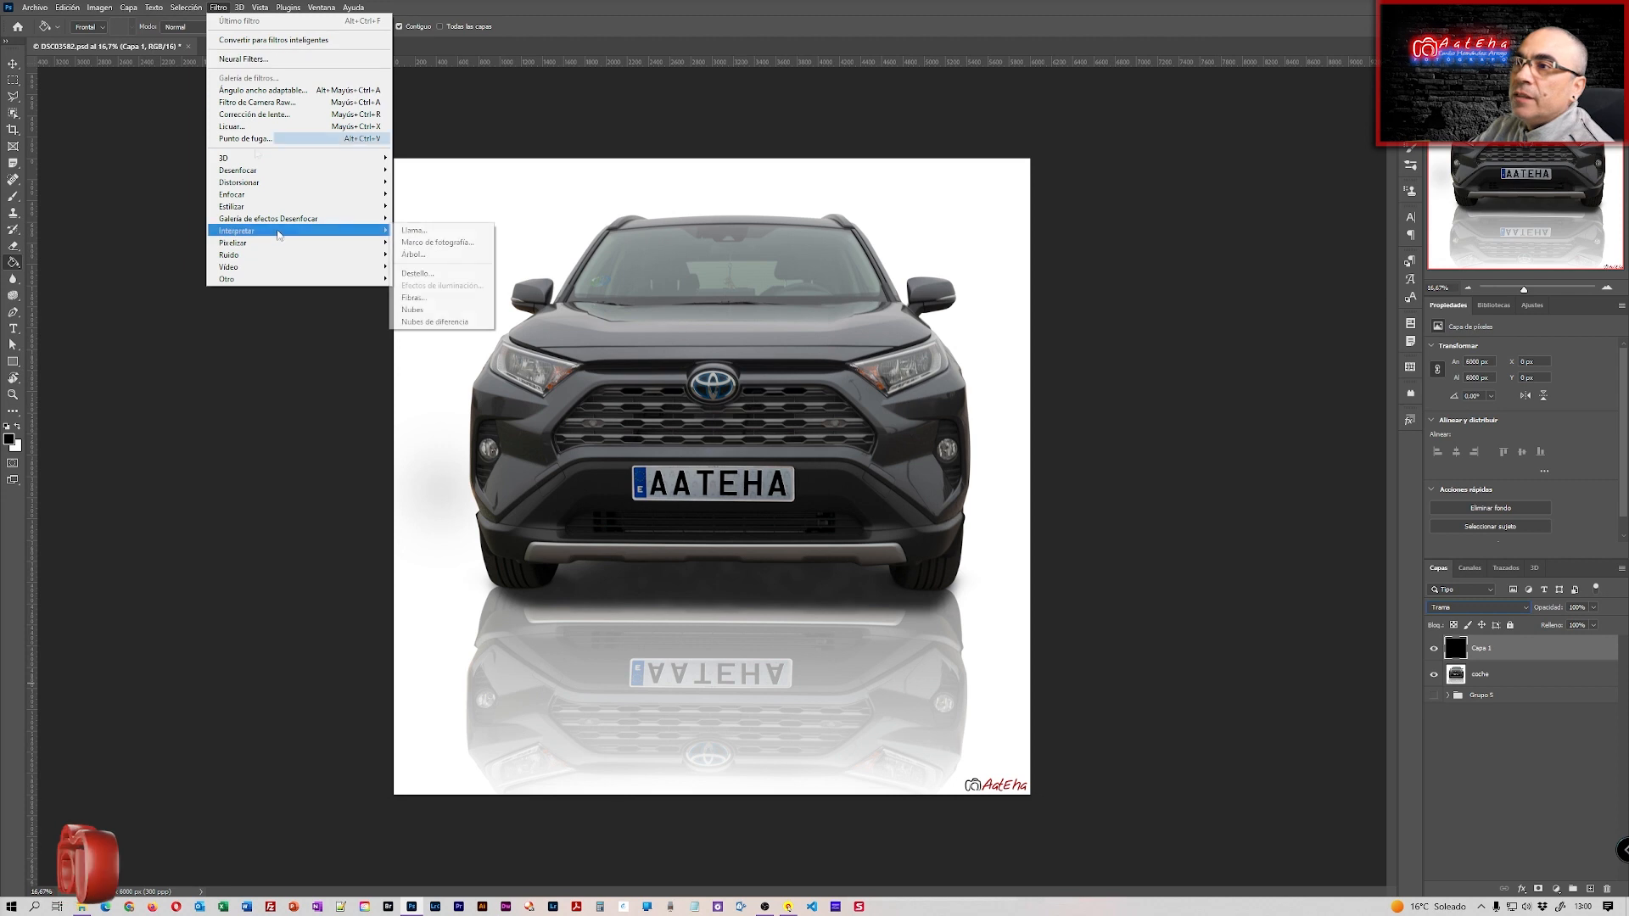
left_click(456, 273)
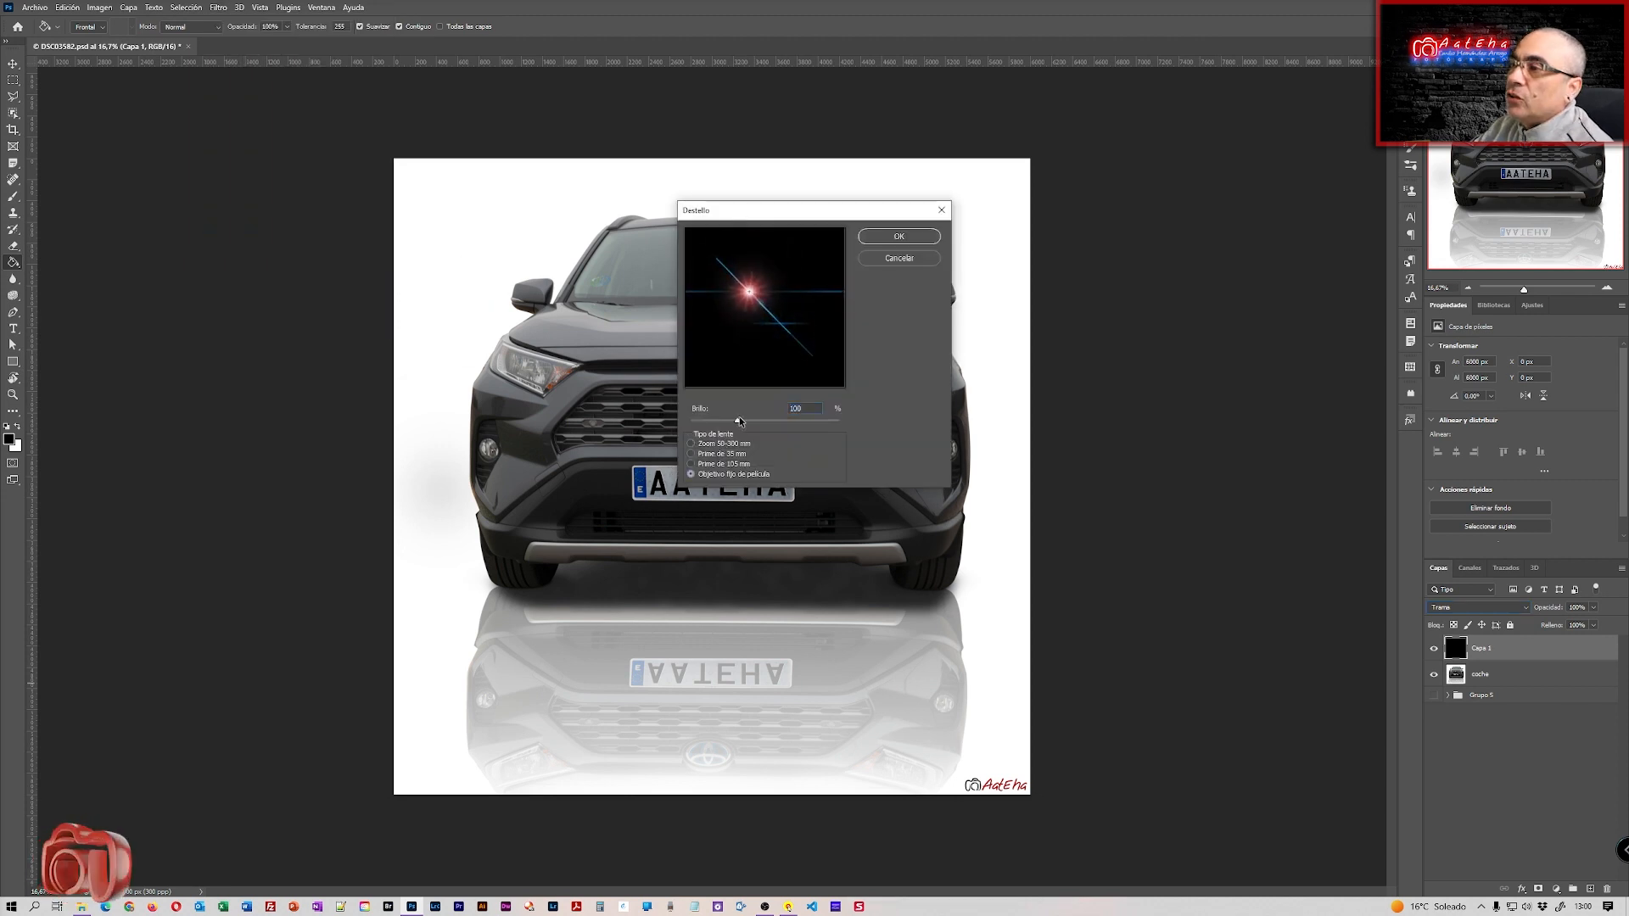
left_click(702, 442)
left_click(701, 453)
left_click(703, 464)
left_click(711, 474)
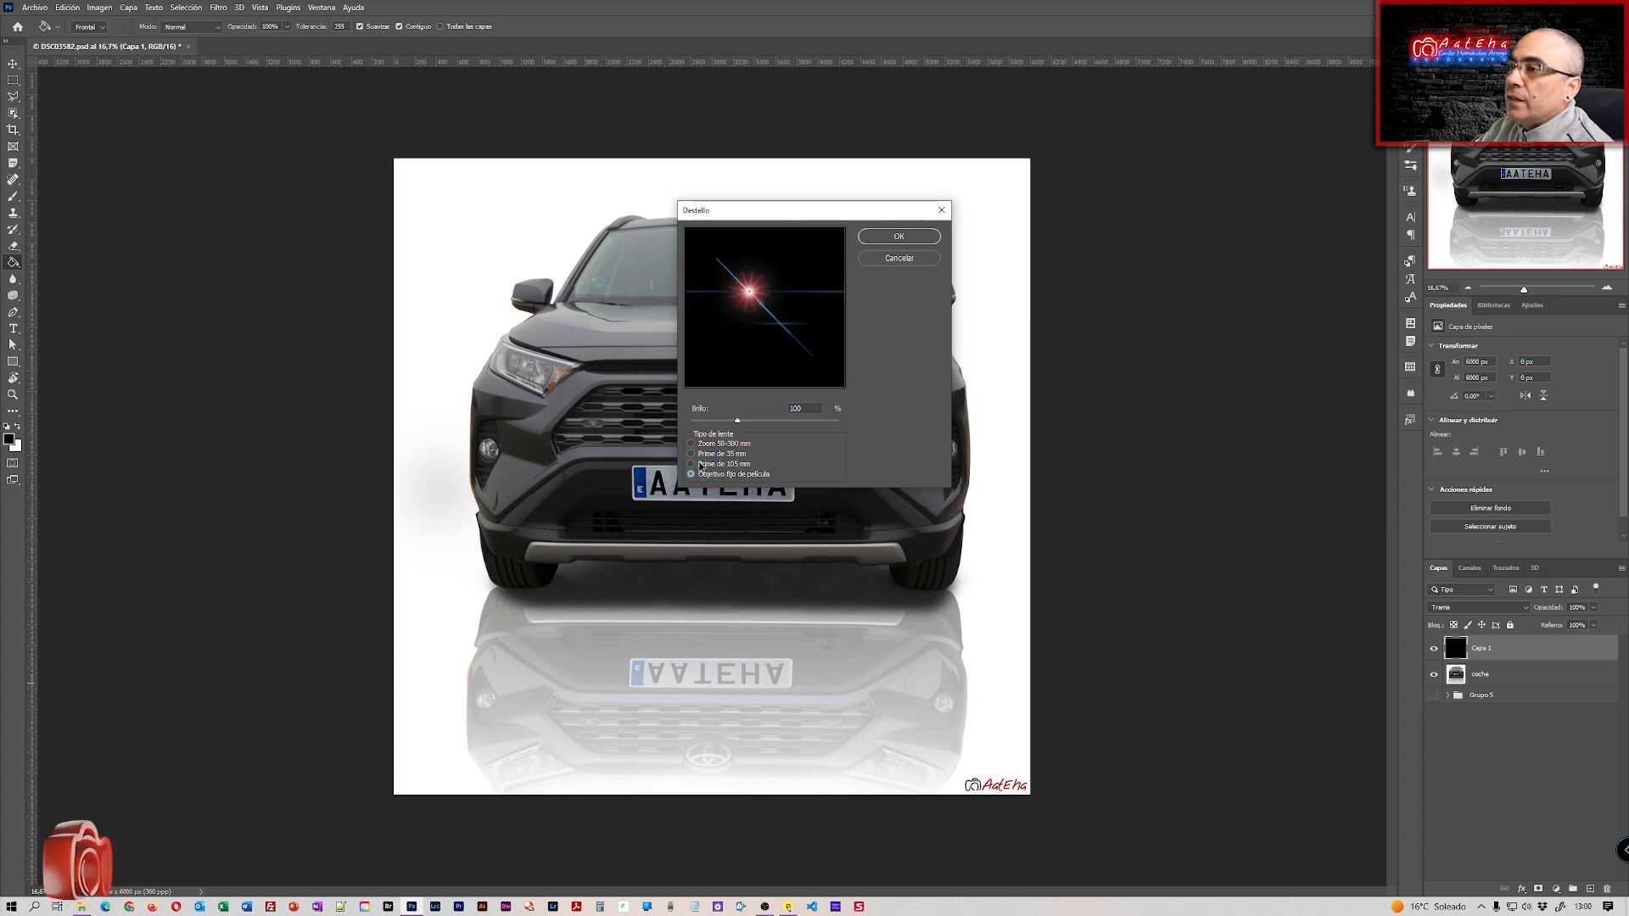
left_click(703, 464)
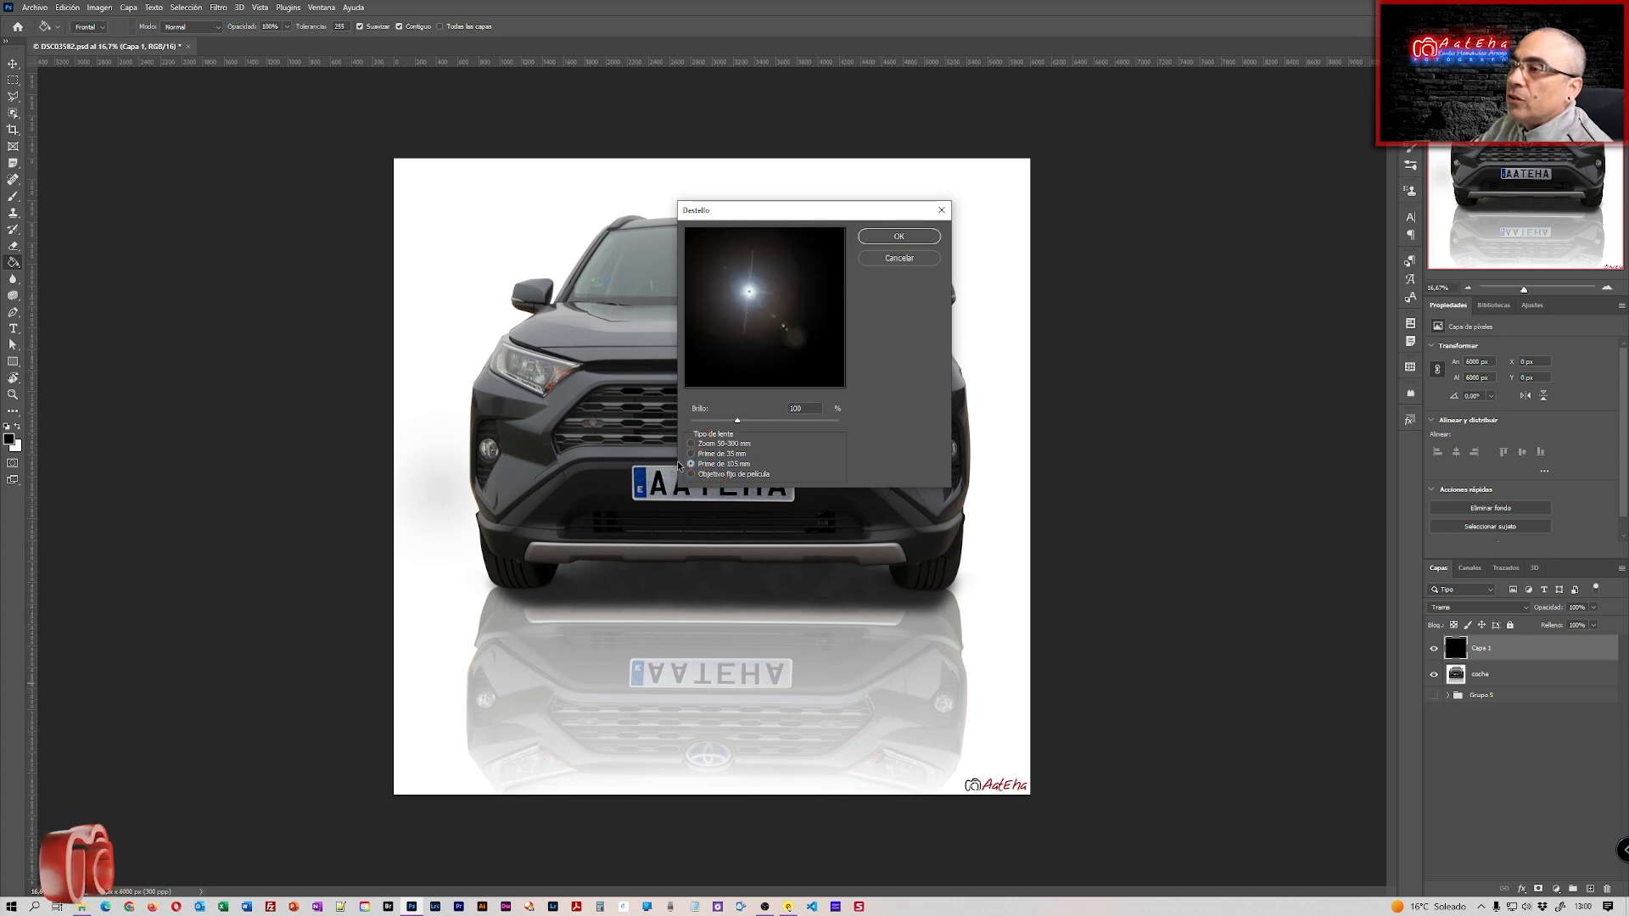
left_click(692, 454)
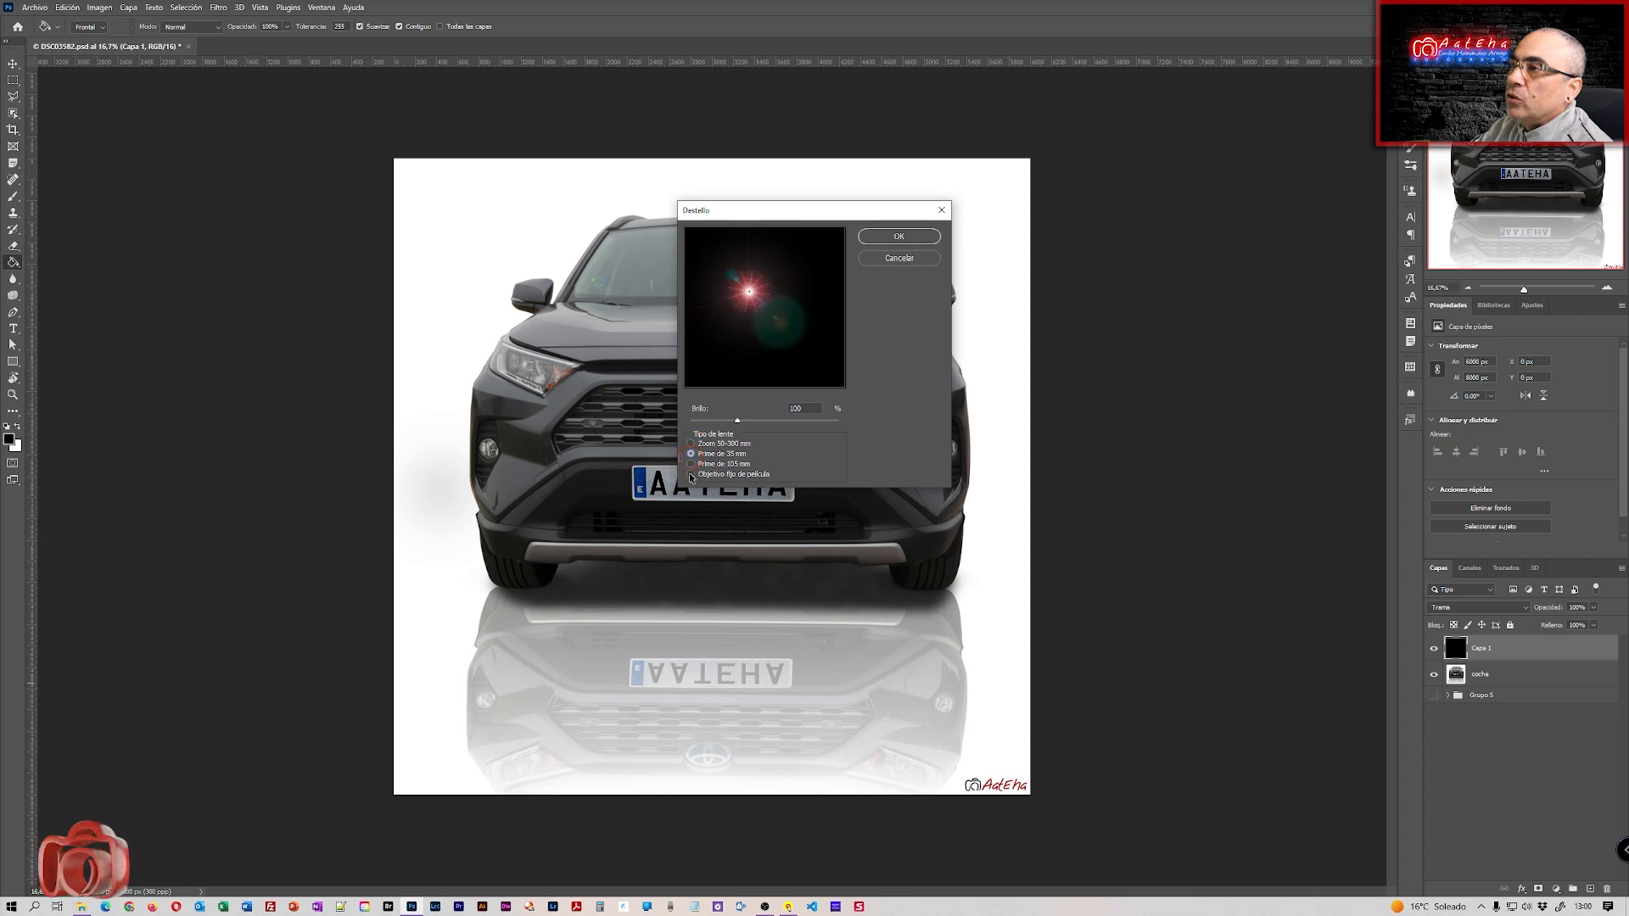
left_click(703, 465)
left_click(693, 445)
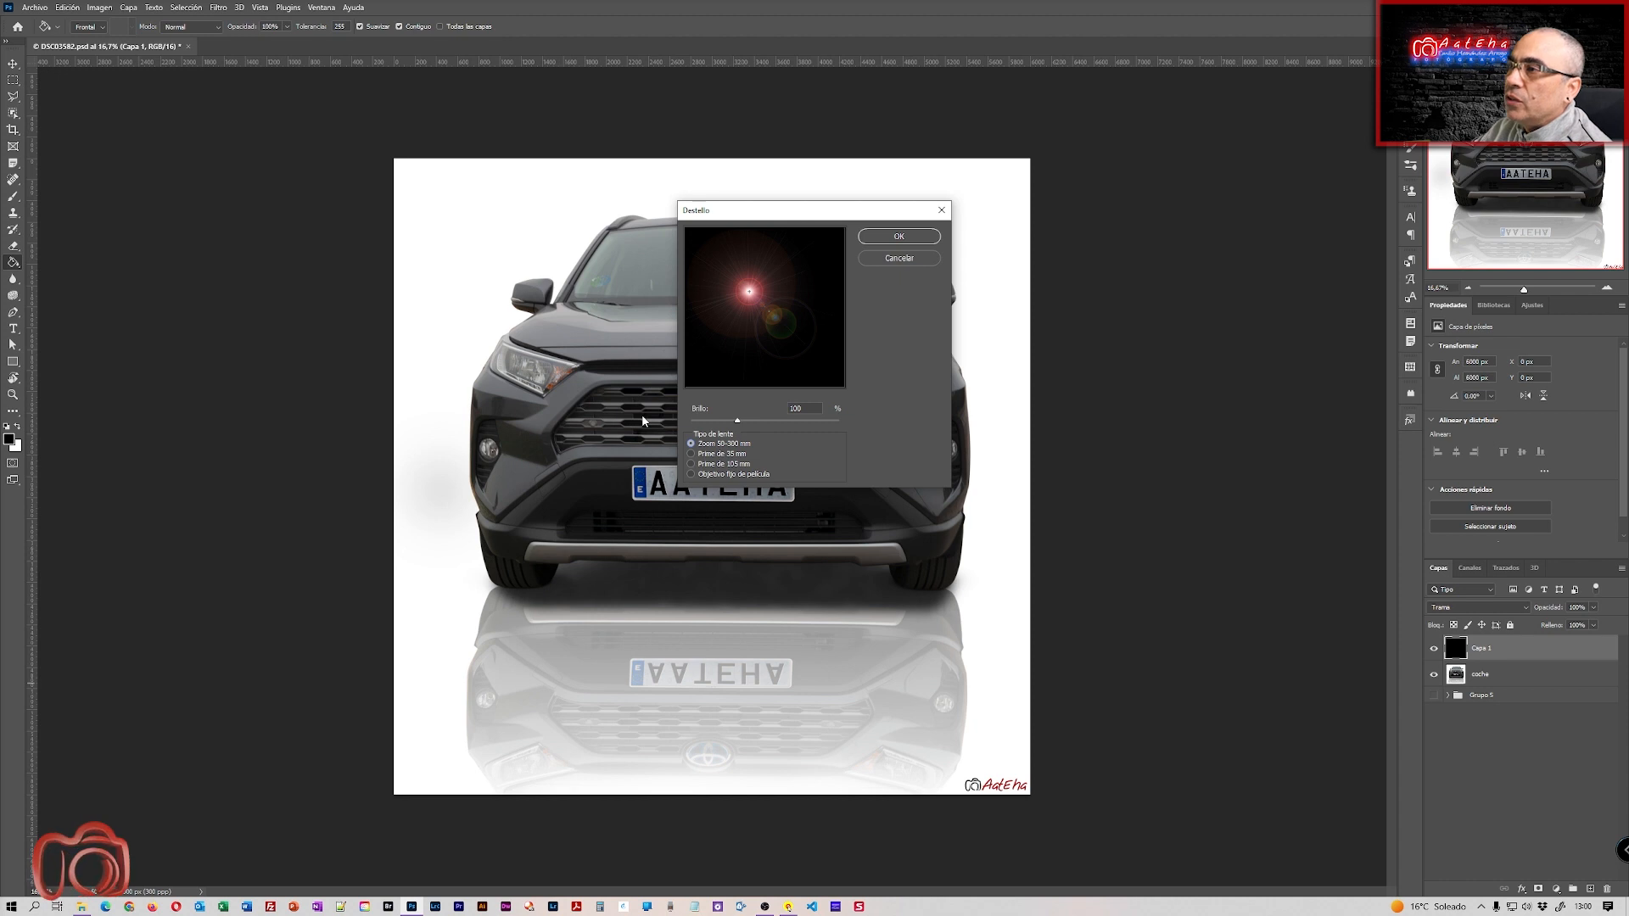
left_click(691, 464)
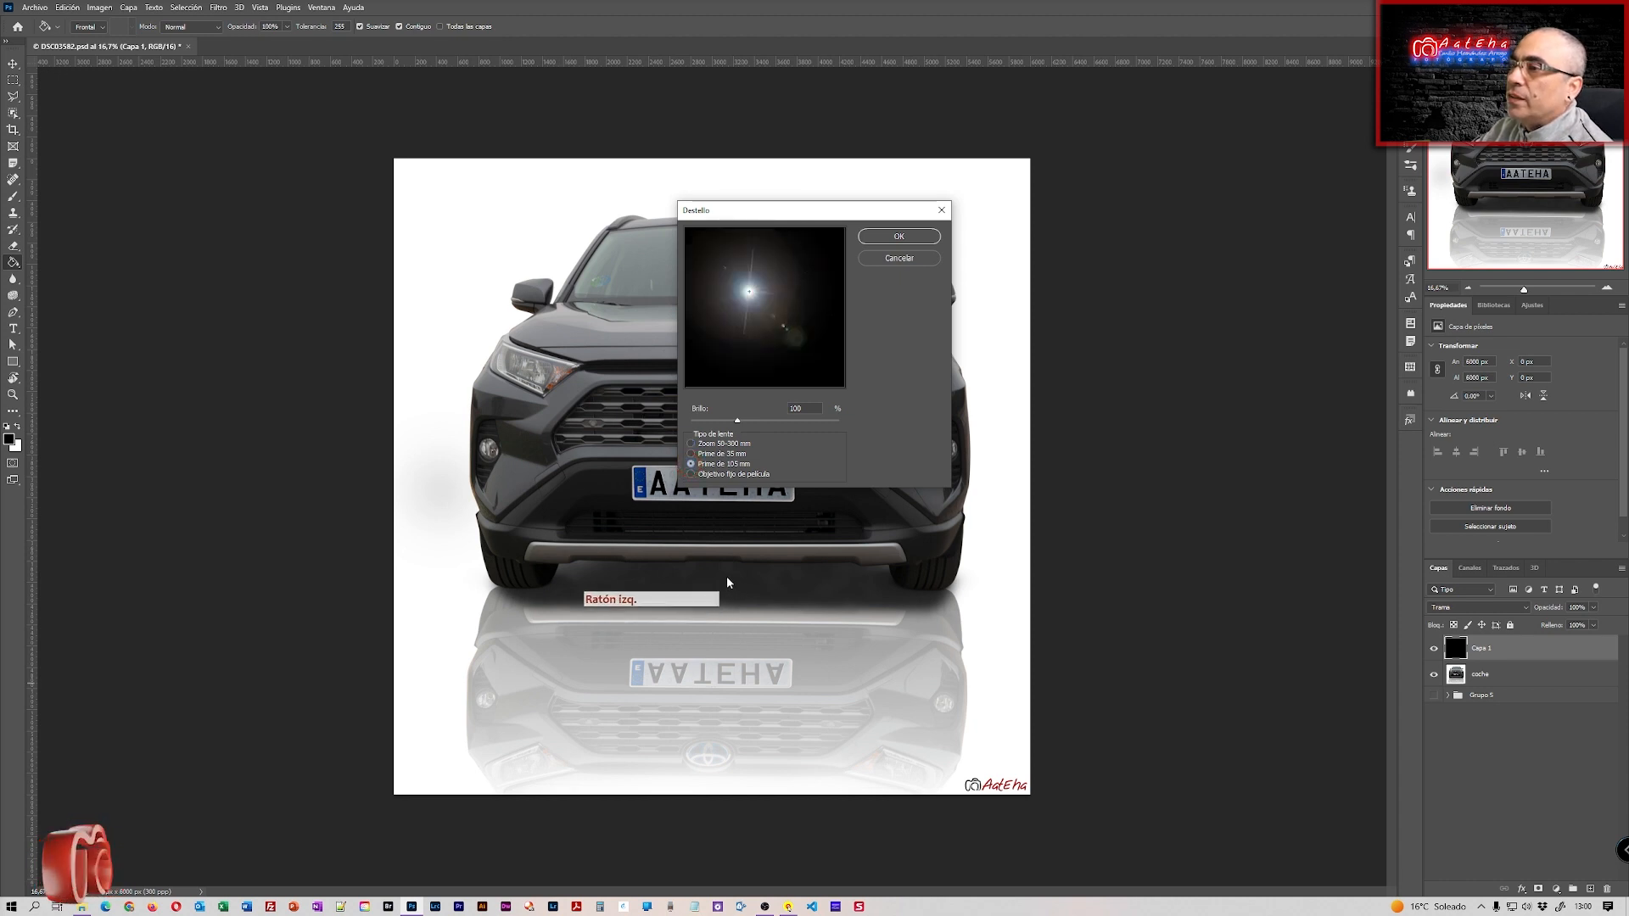
Apply the flare near the front wheel beneath the image-left headlight, and move the flare layer up onto that headlight
left_click(768, 314)
left_click_drag(772, 318, 720, 329)
left_click(888, 239)
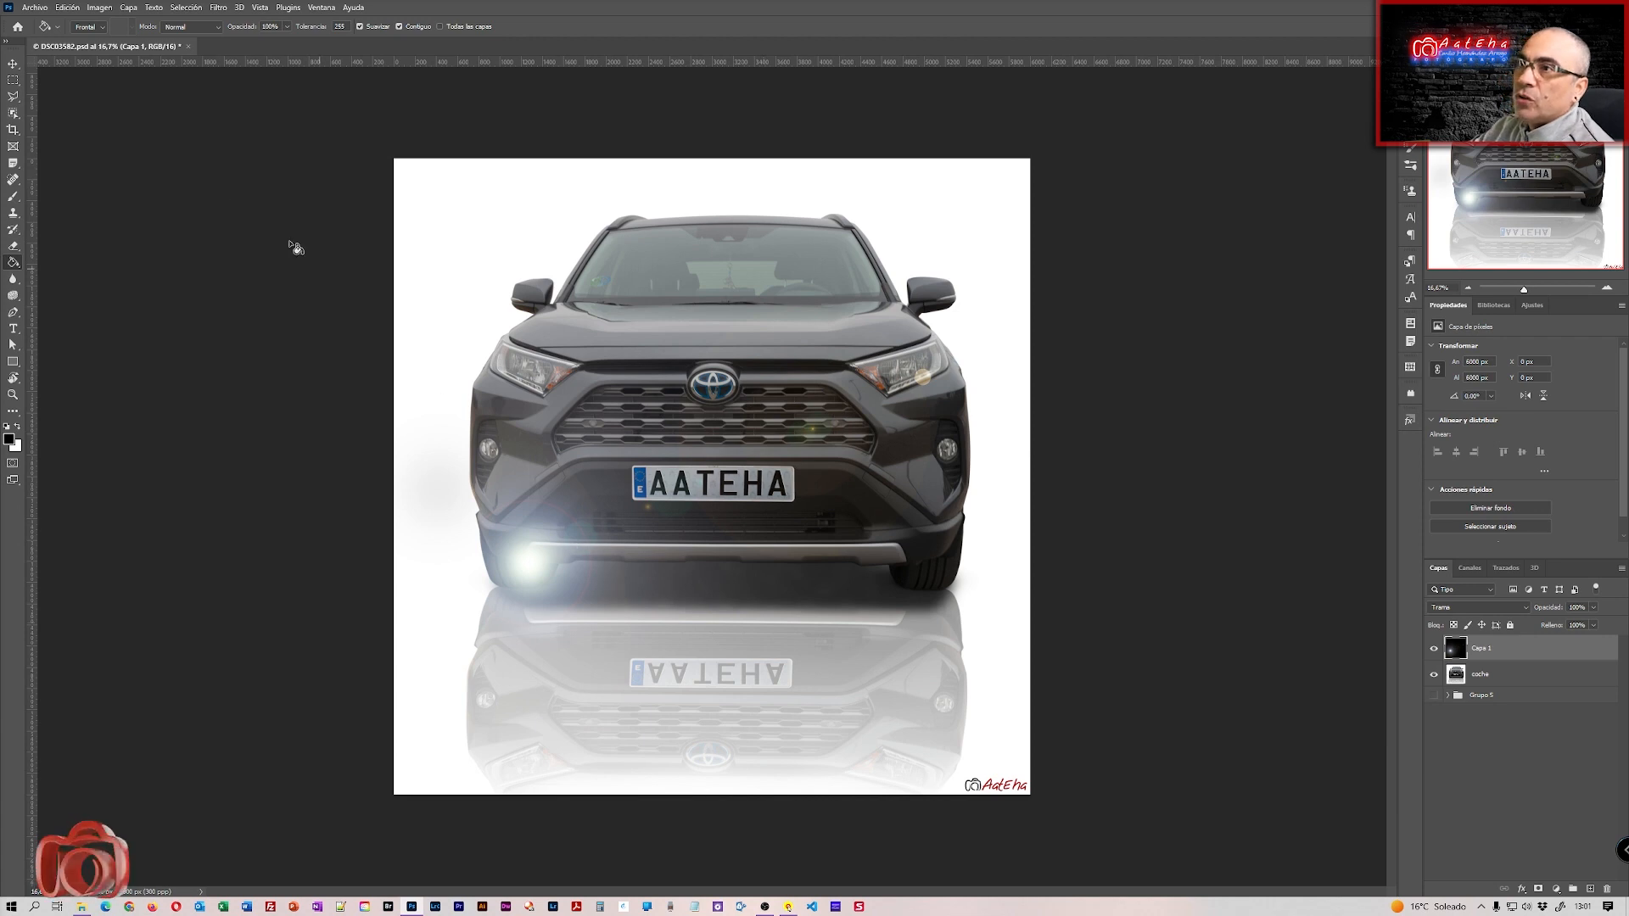
left_click(13, 66)
left_click_drag(577, 577, 580, 390)
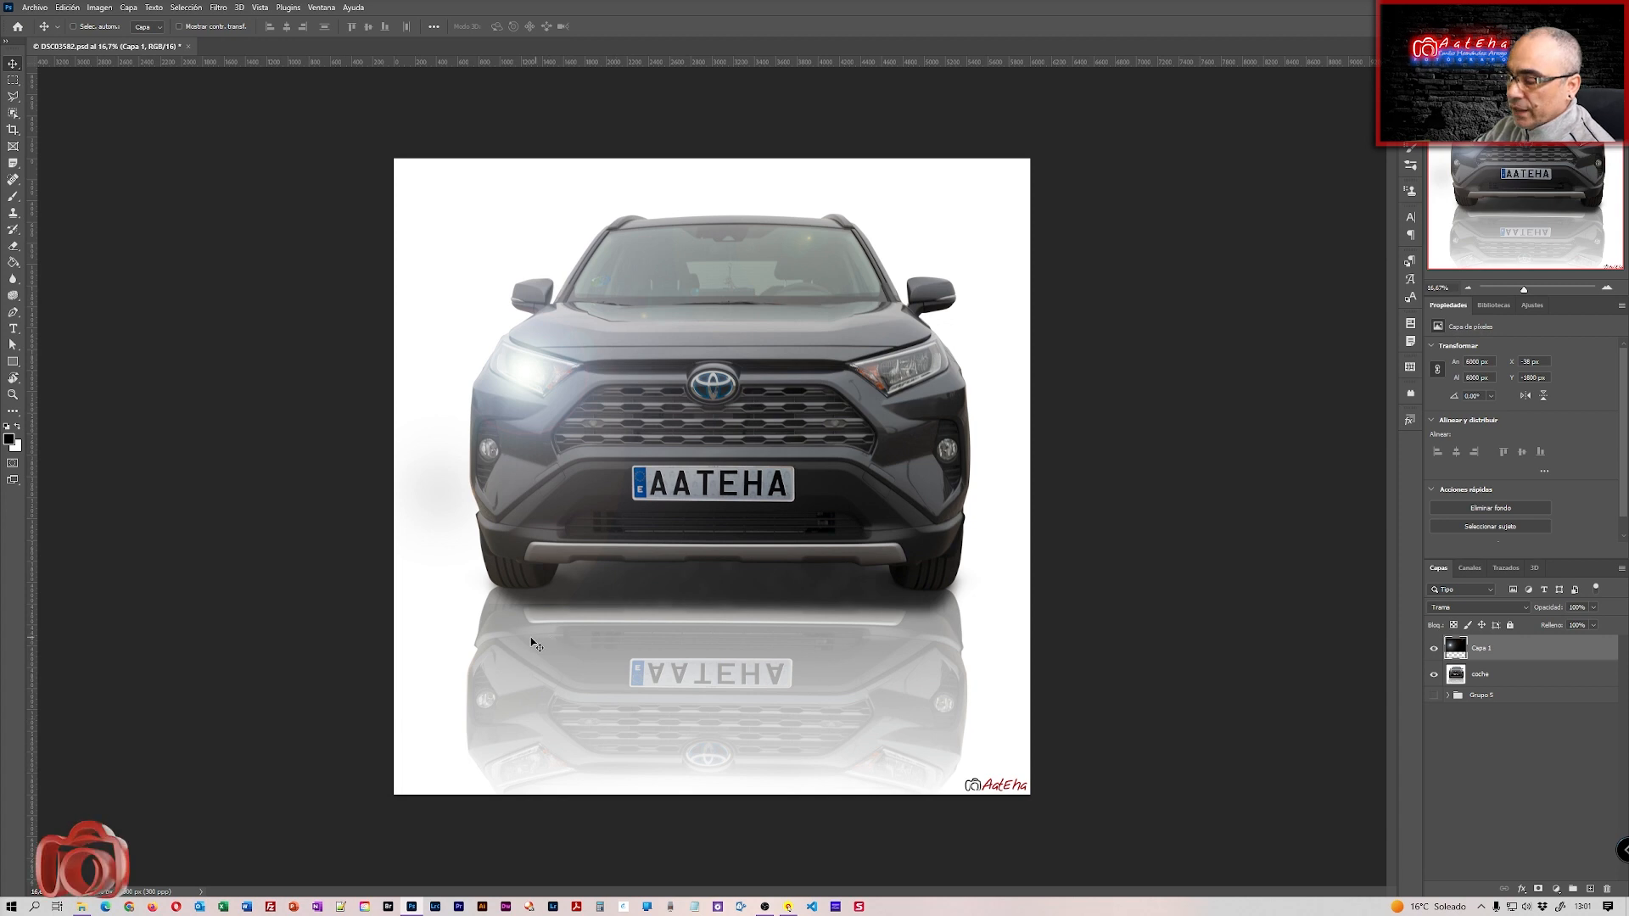
Outline the flare layer's lower edge below the front wheel with a freehand red brush stroke
left_click_drag(509, 621, 583, 603, "ctrl")
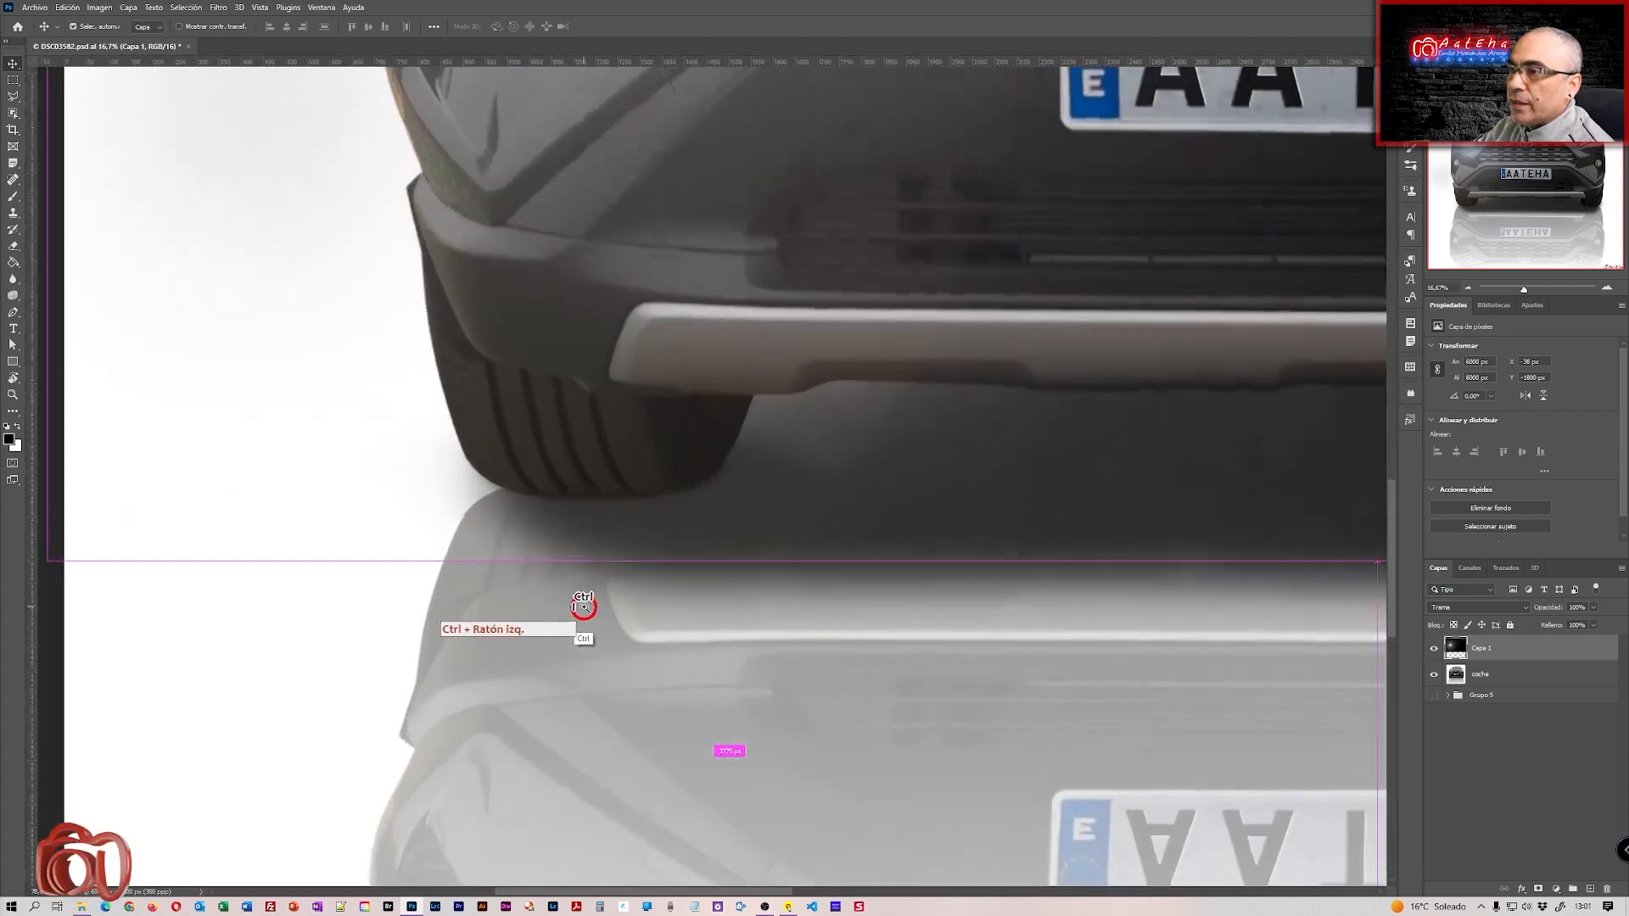
mouse_move(416, 692)
left_mouse_down()
mouse_move(566, 709)
mouse_move(1247, 624)
mouse_move(1102, 480)
mouse_move(789, 488)
left_mouse_up()
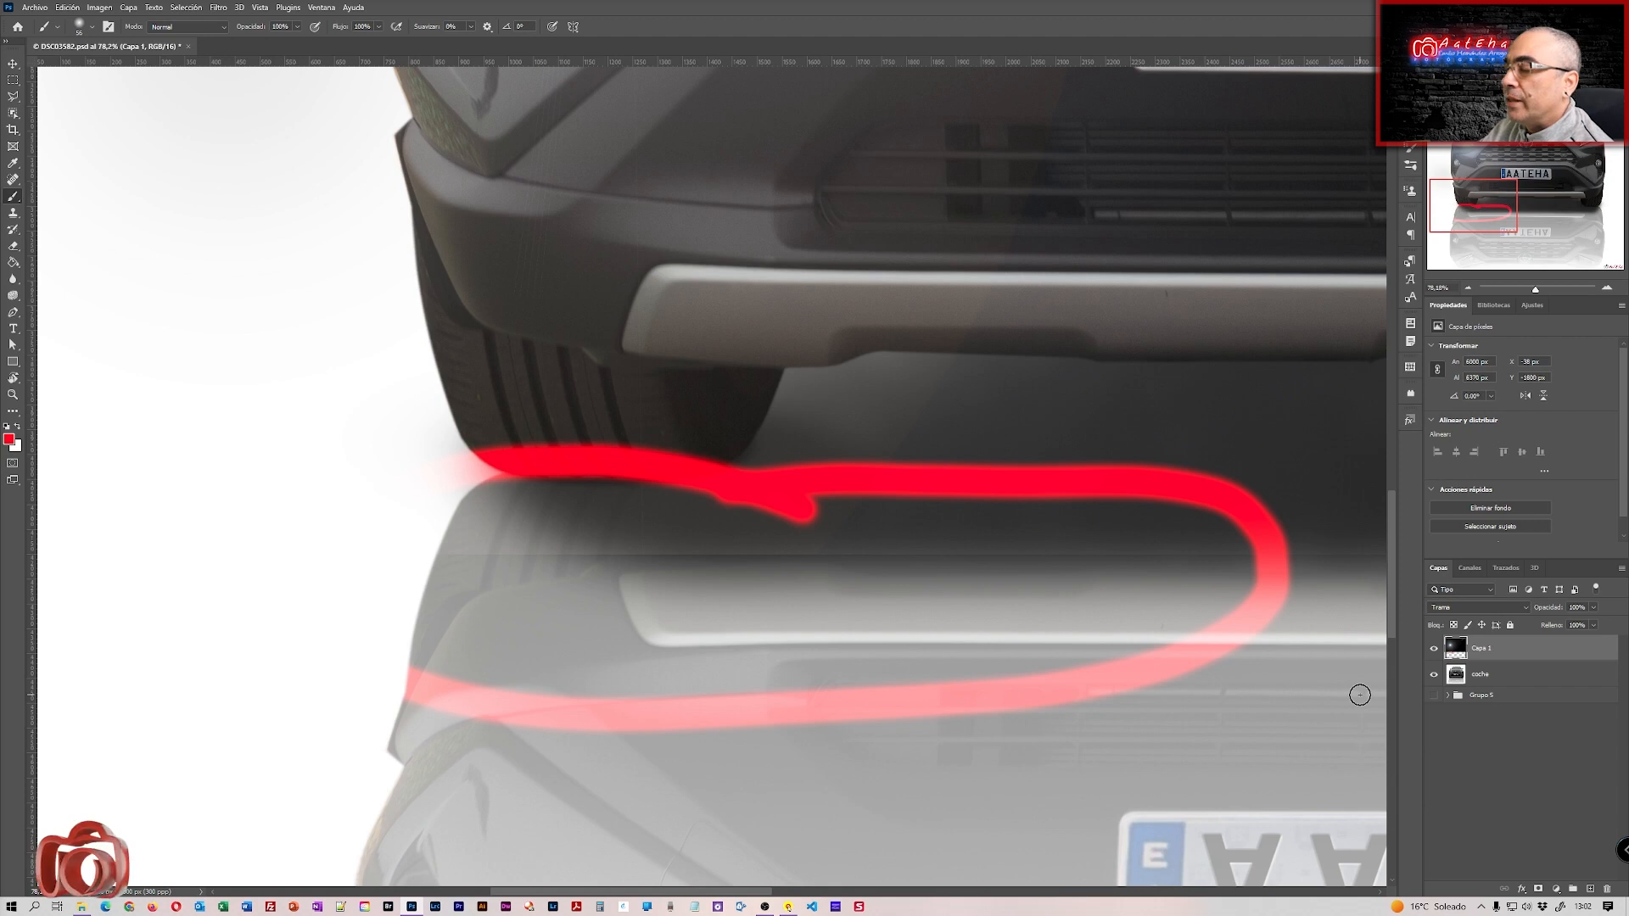
left_click_drag(861, 724, 811, 726)
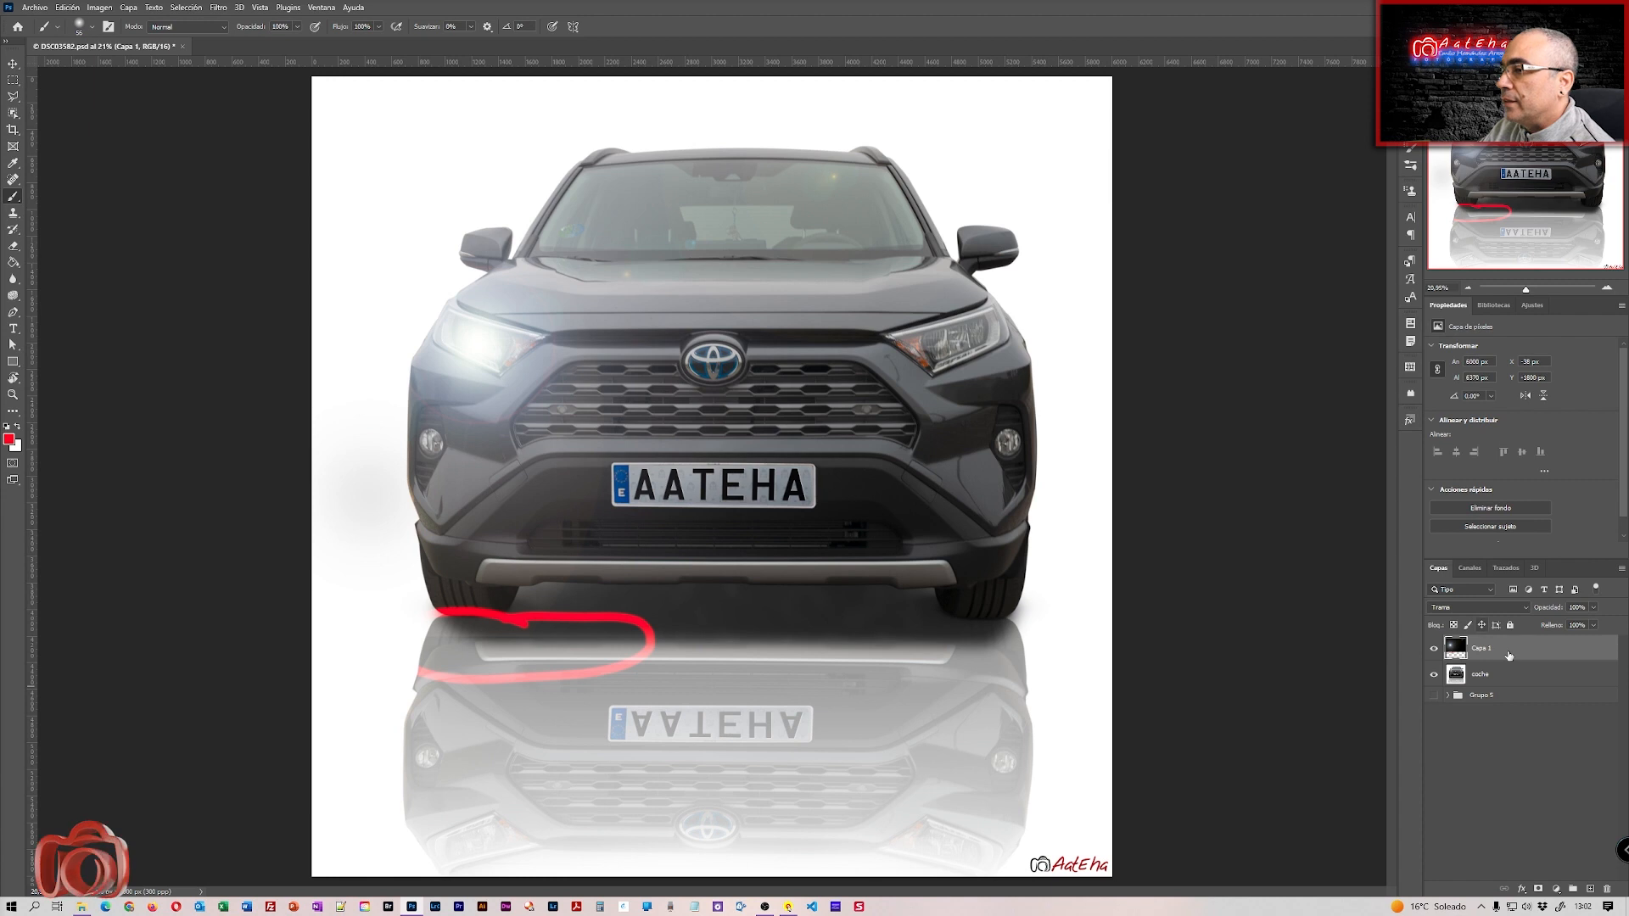
Add a mask to the flare layer, paint black along its lower edge, and delete the layer
left_click(1490, 653)
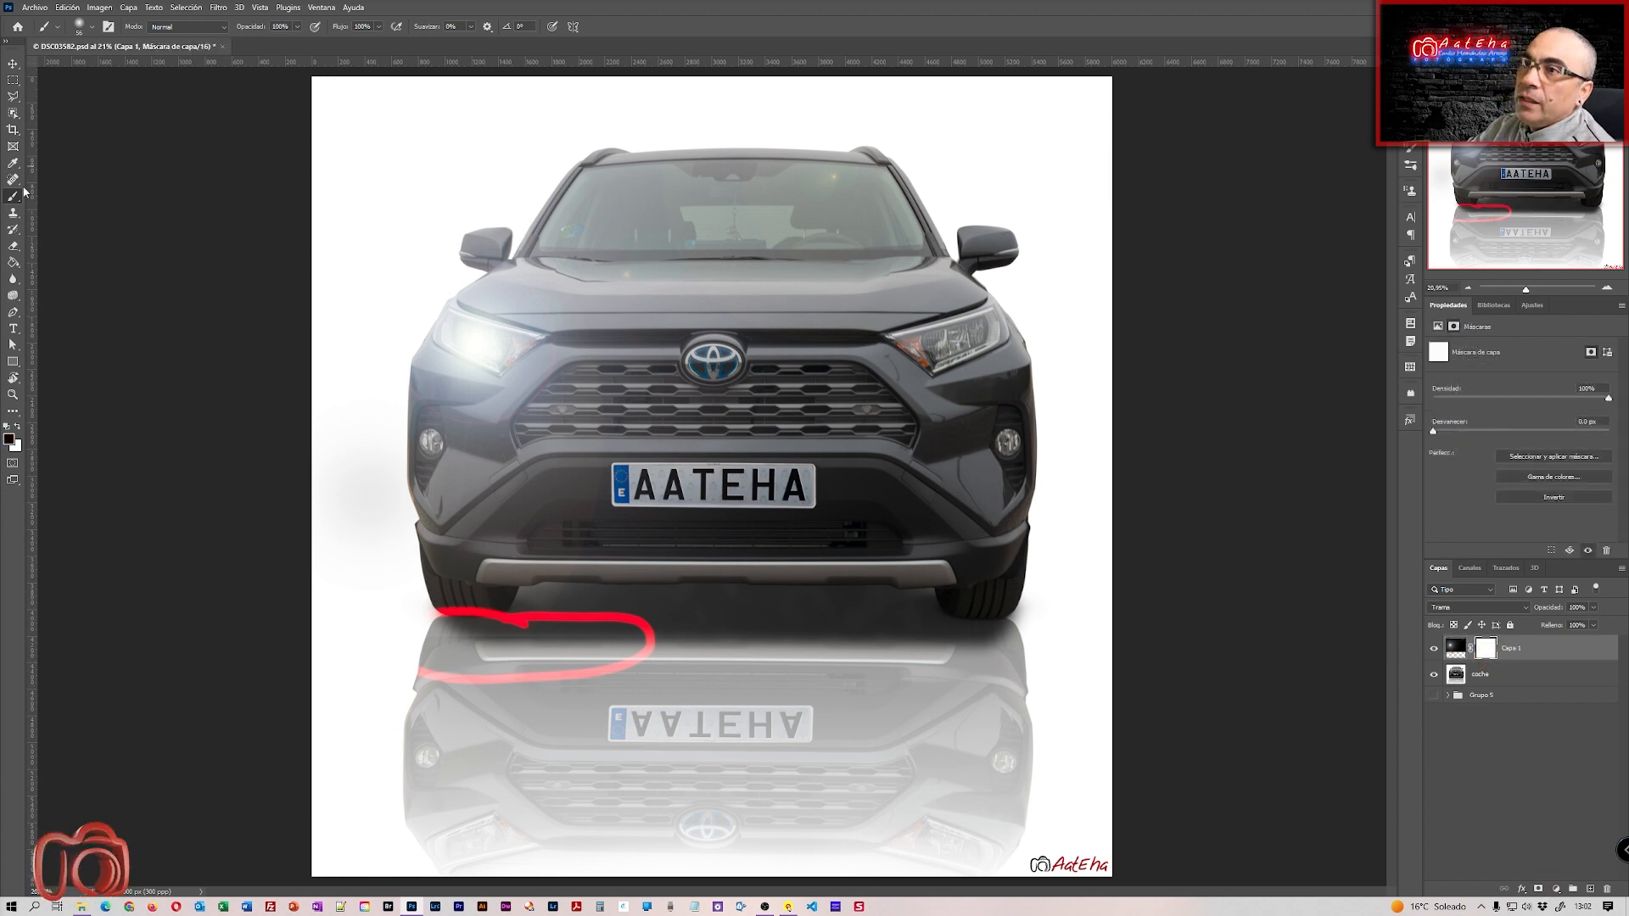
left_click_drag(738, 674, 696, 322, "alt")
left_click_drag(586, 652, 641, 647, "alt")
left_click_drag(397, 657, 645, 650)
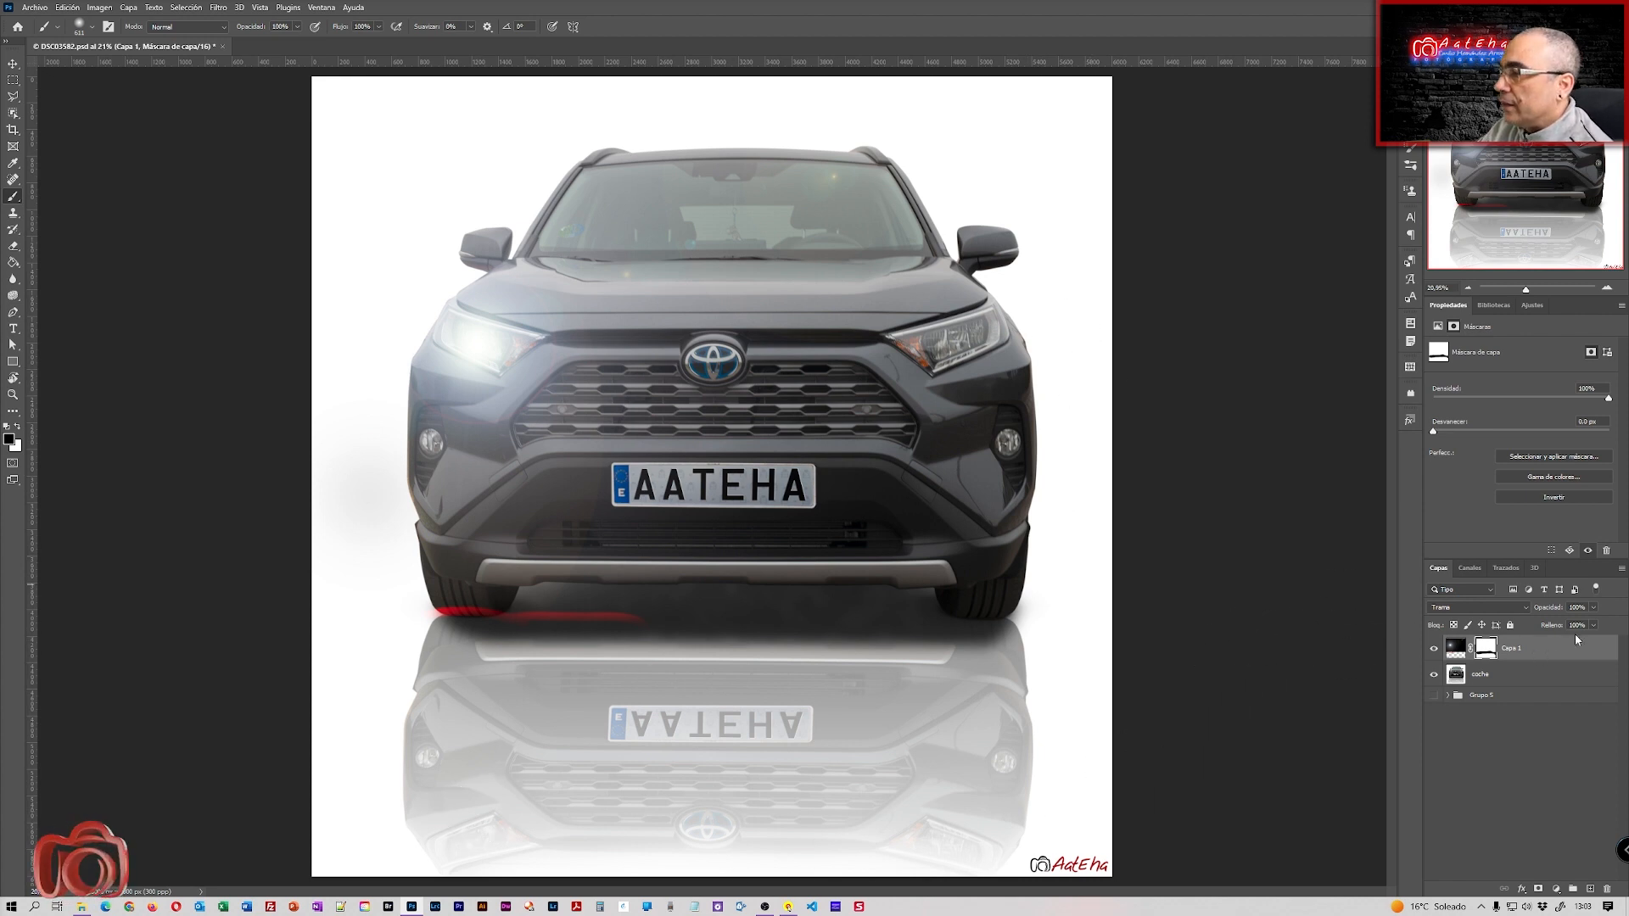
left_click_drag(1566, 646, 1606, 889)
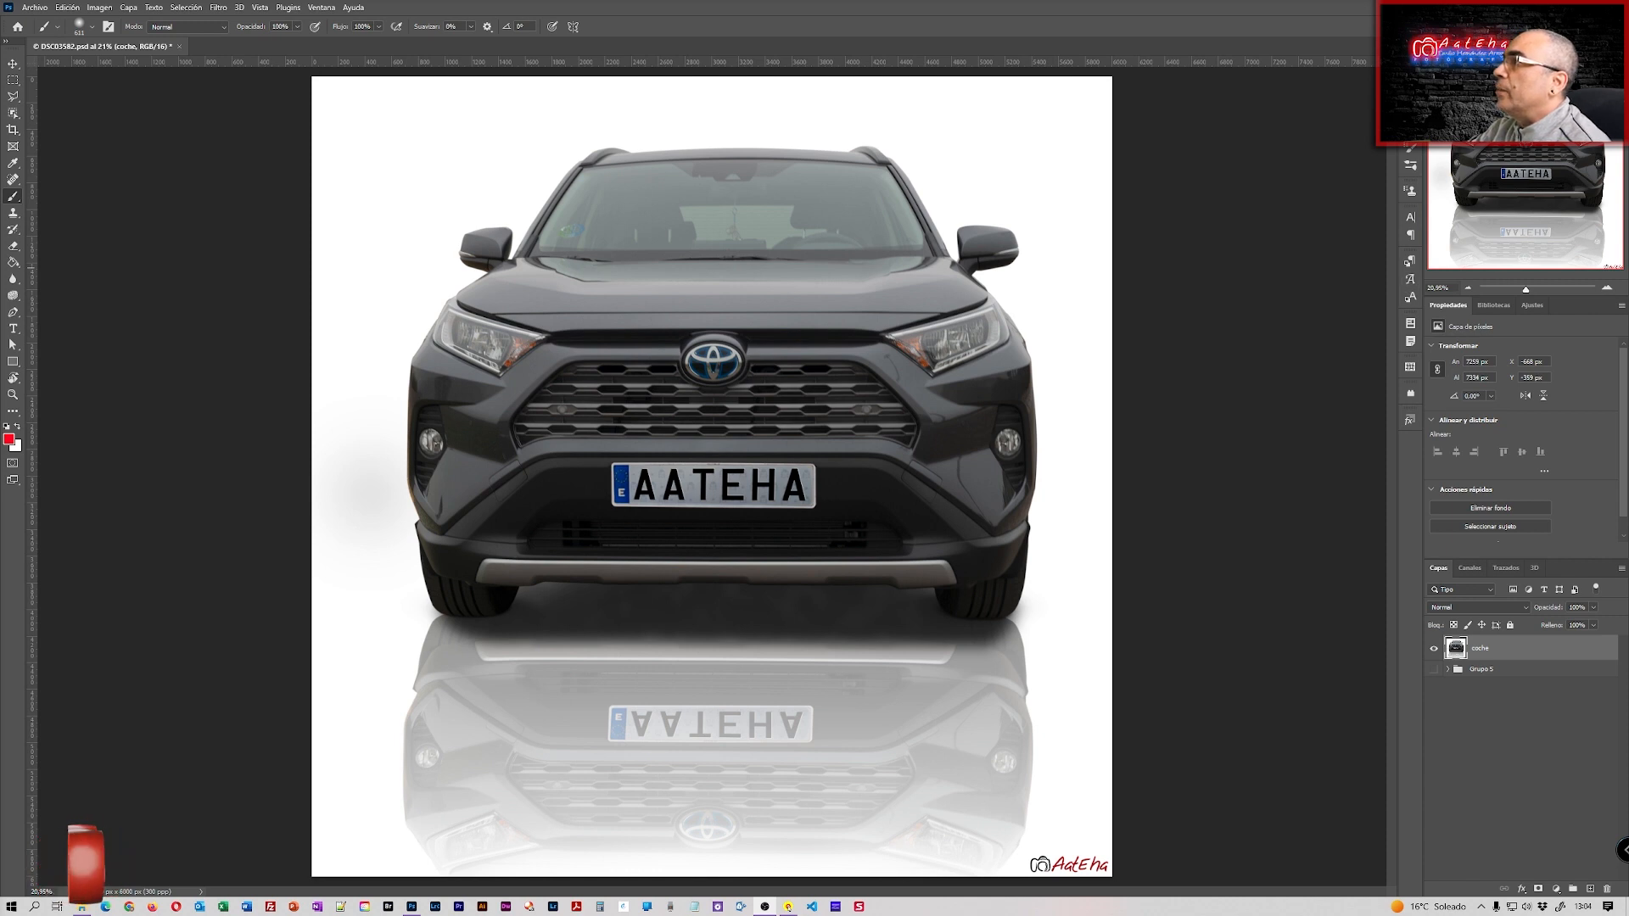
Display the Información readout with the pointer's colour values and coordinates
left_click(1530, 54)
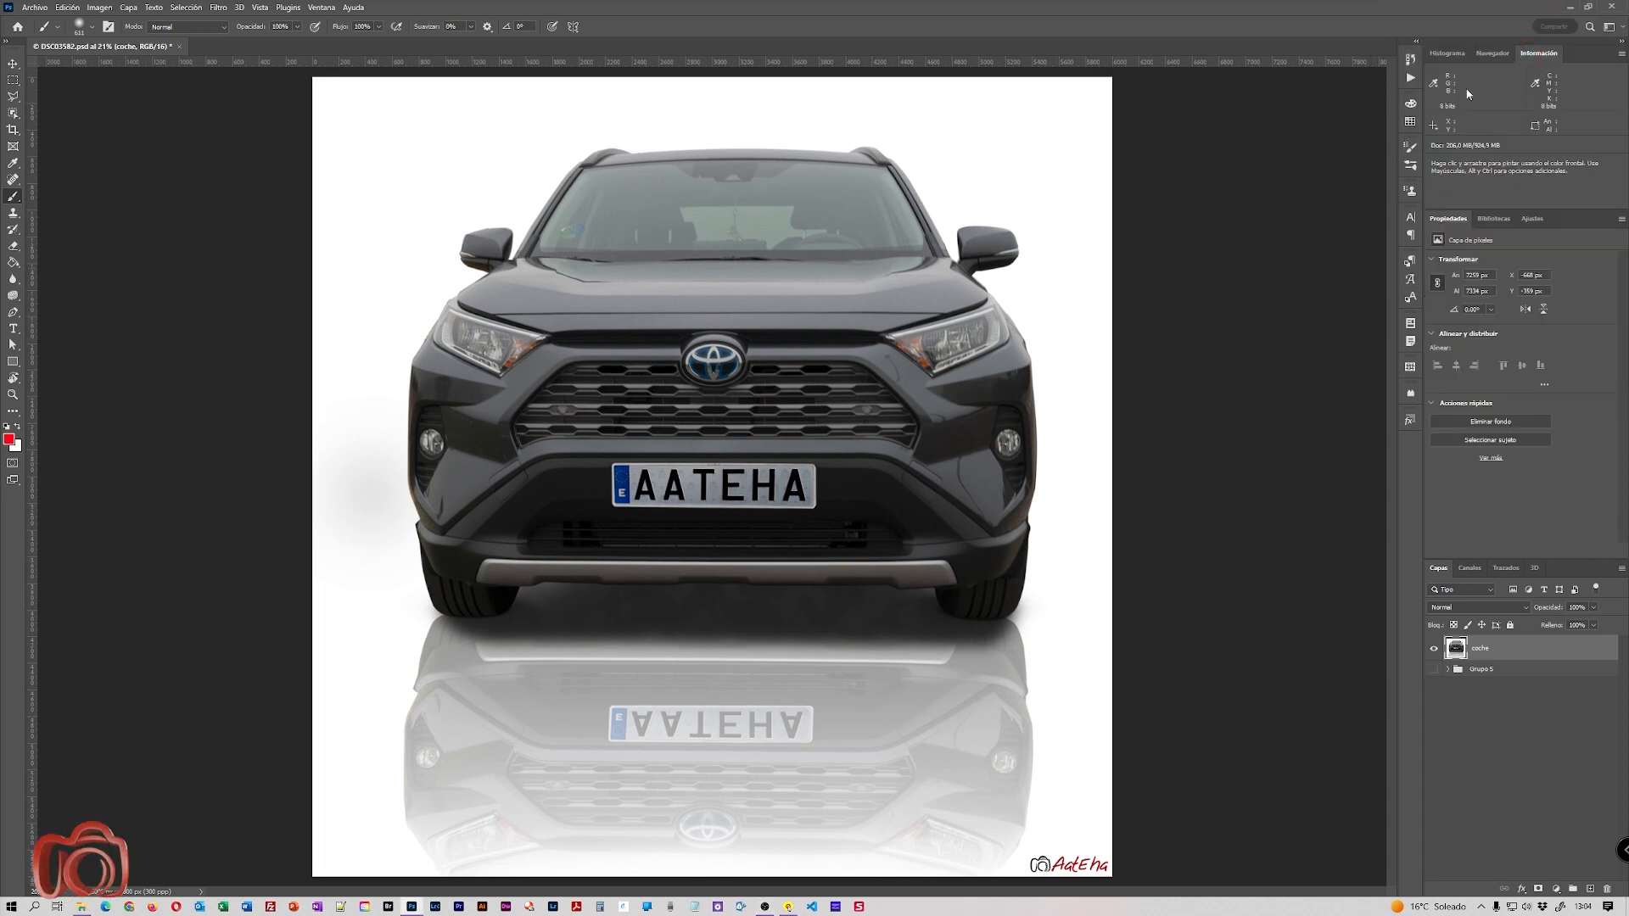
left_click(321, 9)
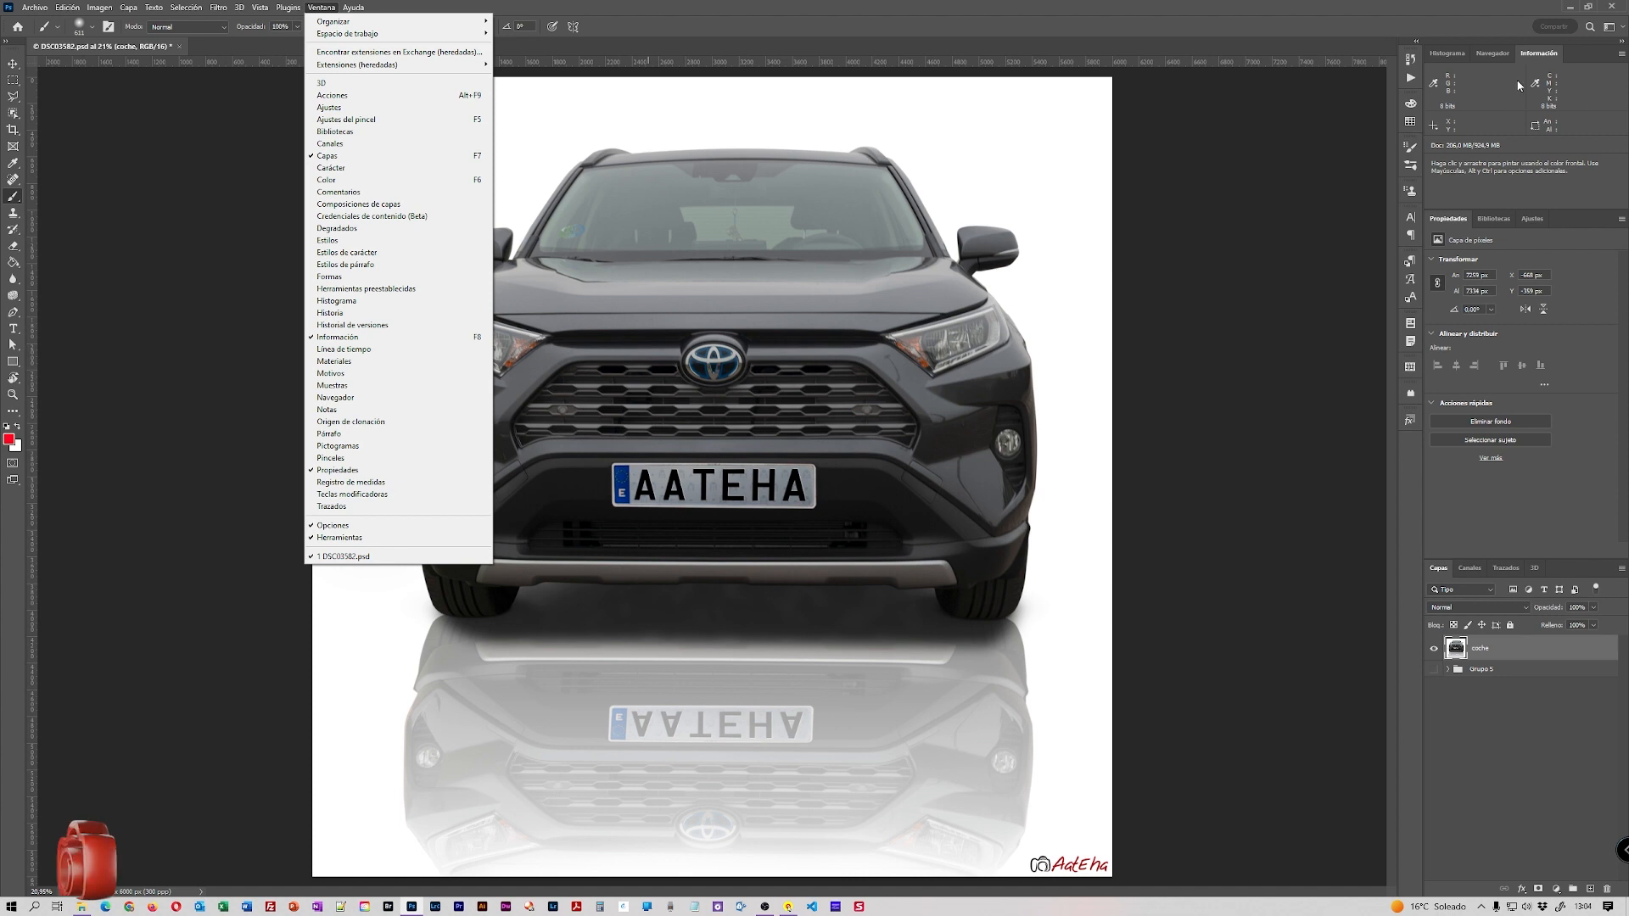
left_click(1601, 92)
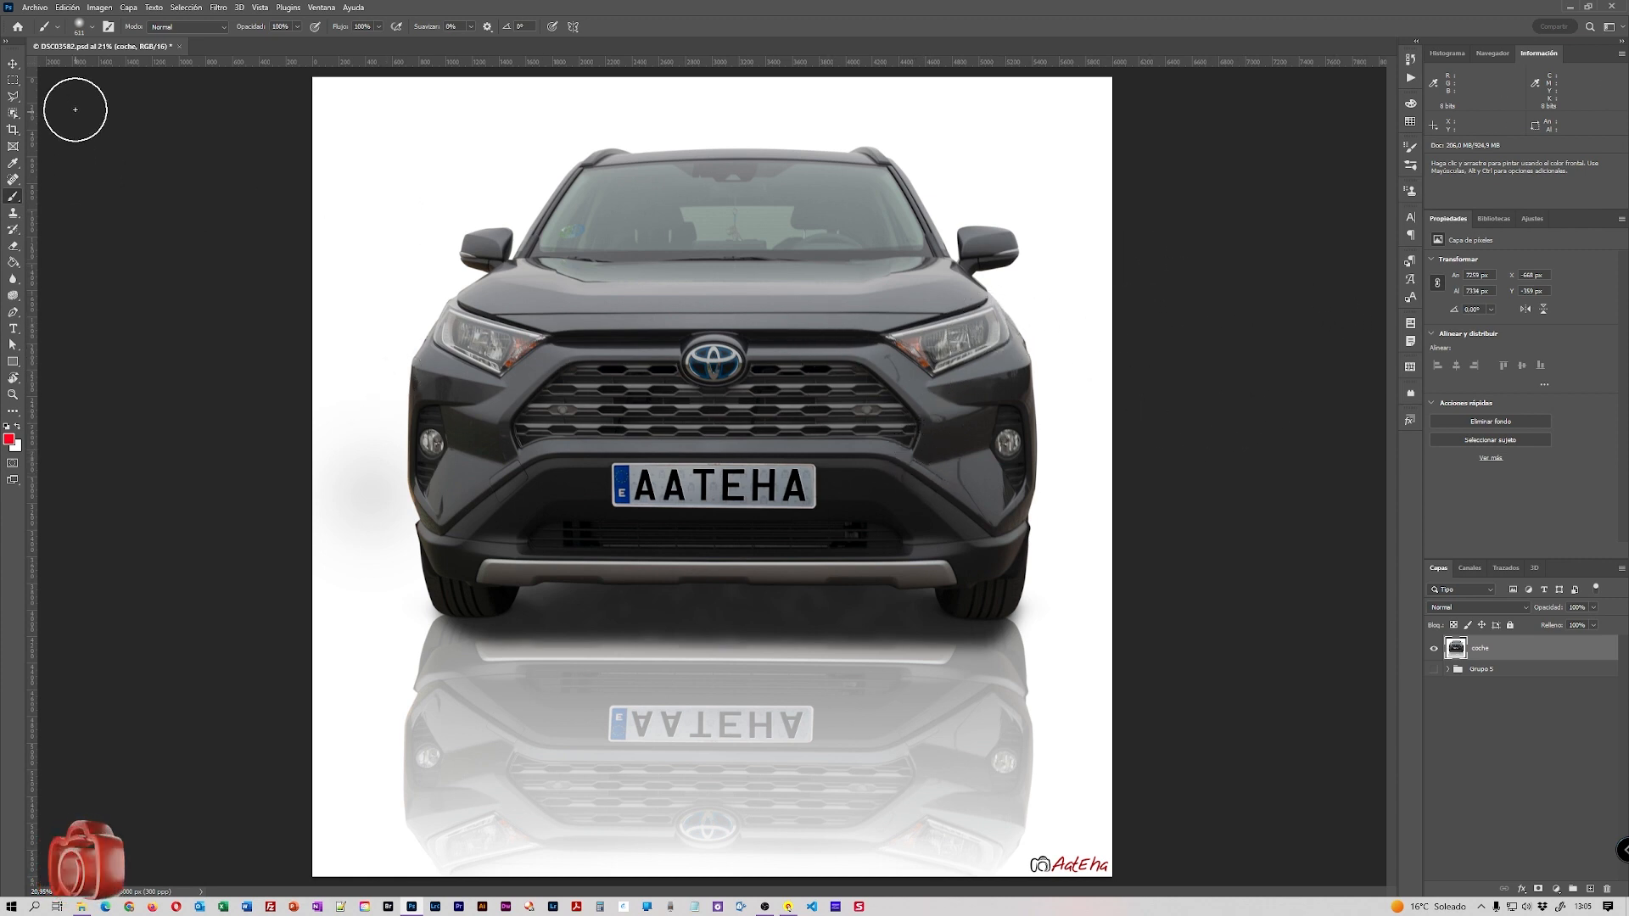
Place an empty text note outside the canvas beside the car and enlarge the note's writing area
left_click(14, 164)
right_click(15, 166)
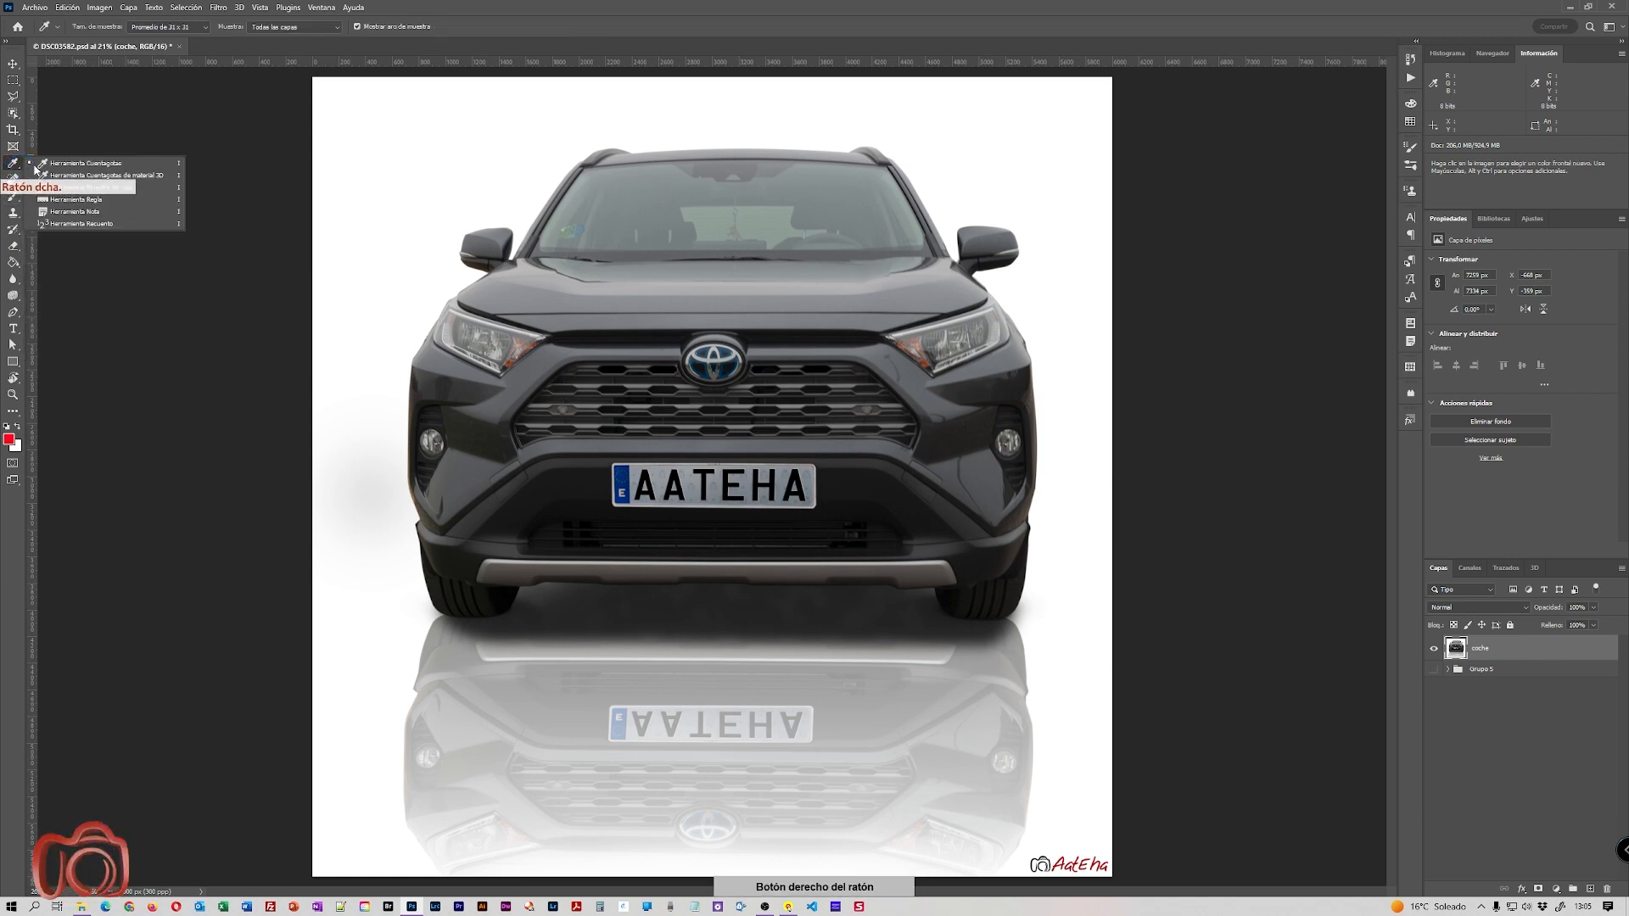
left_click(98, 212)
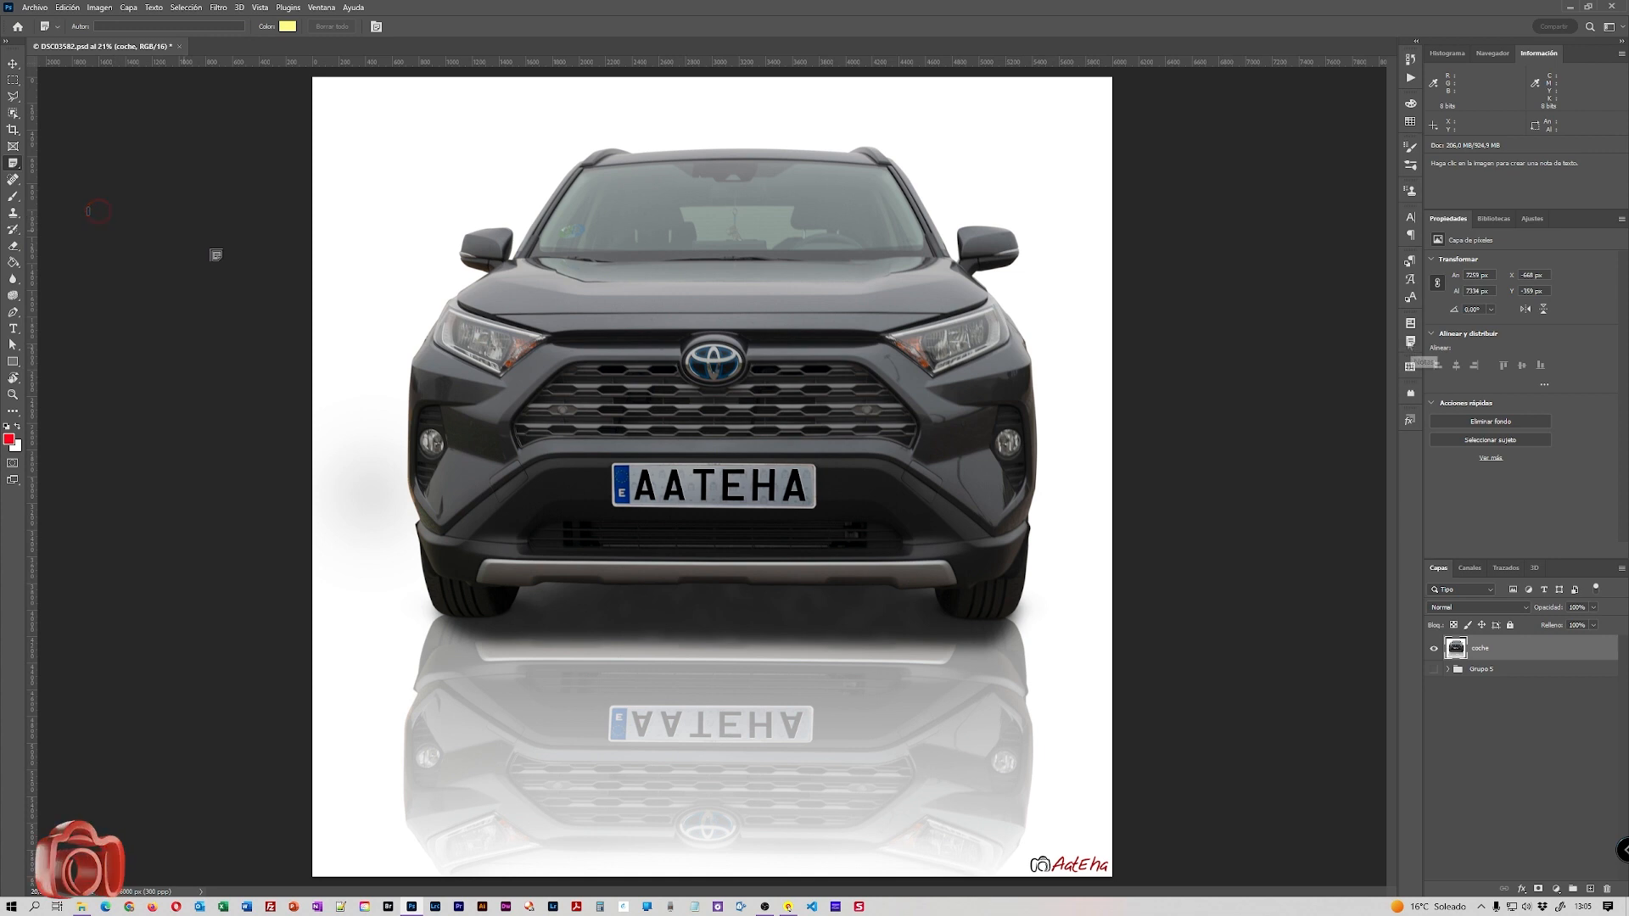
left_click(1411, 342)
left_click(1186, 294)
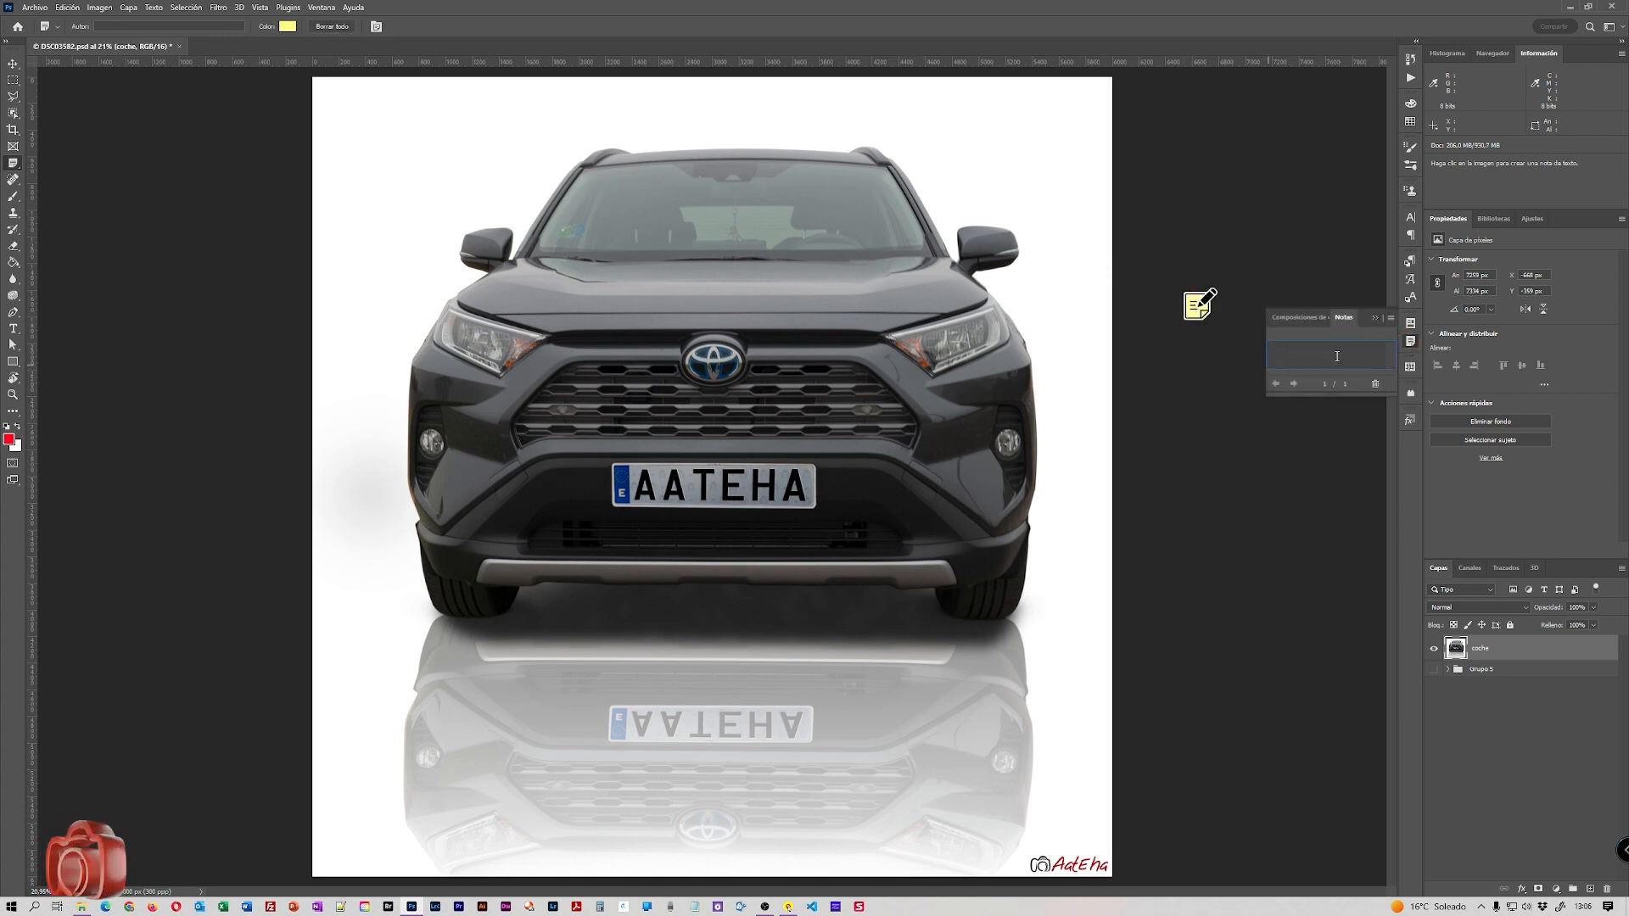
left_click_drag(1358, 393, 1360, 503)
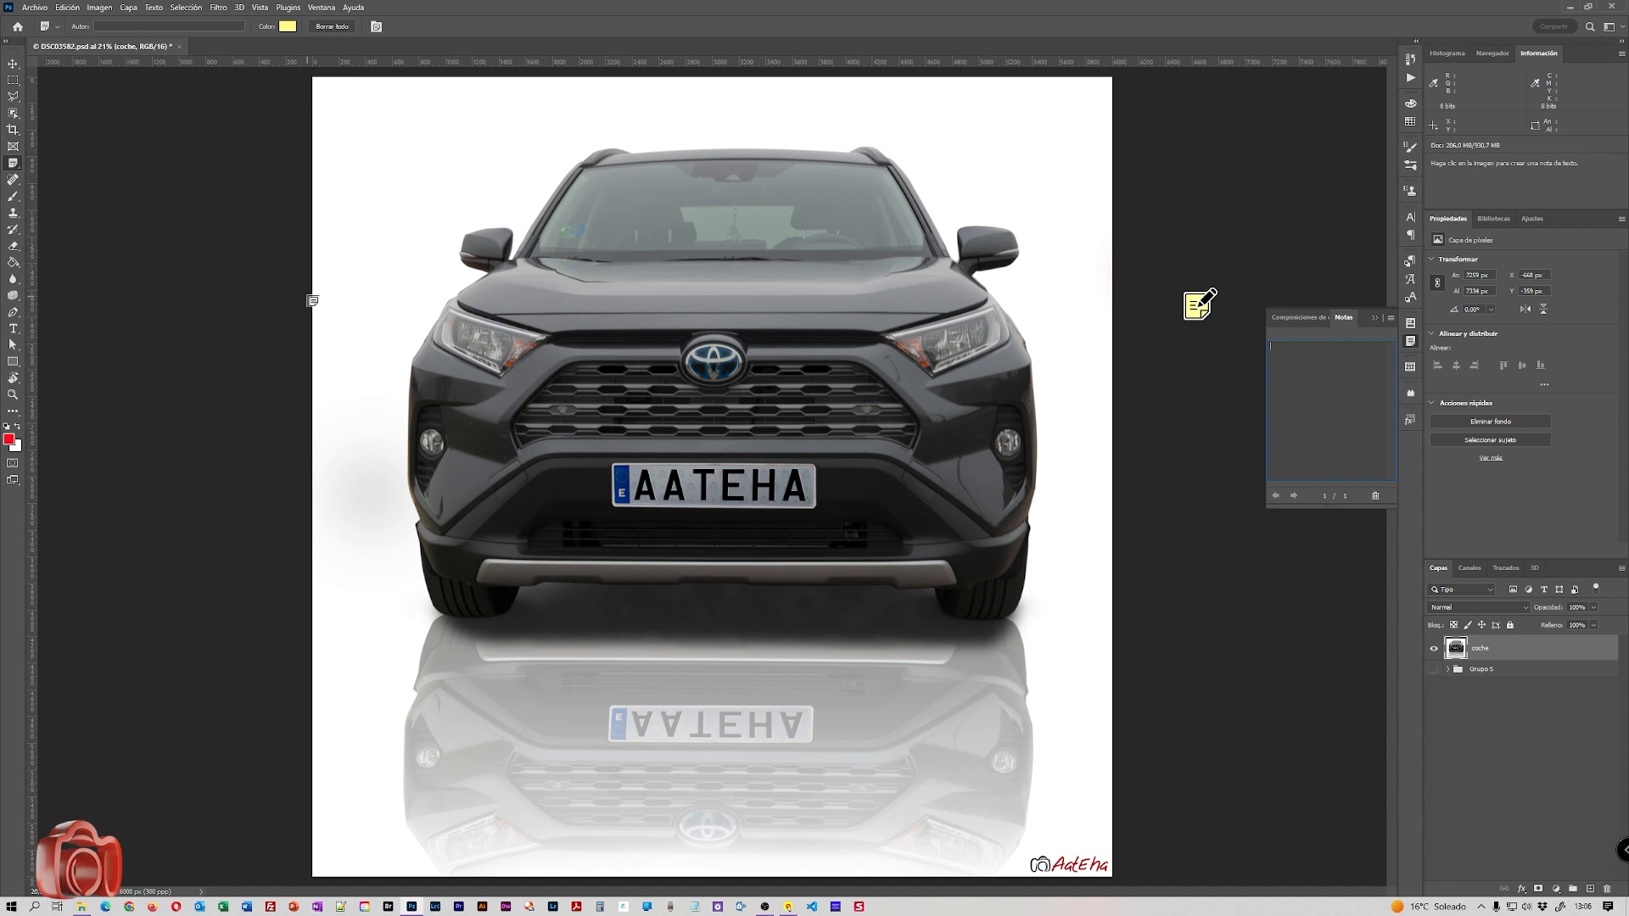
Read the pointer coordinates at both headlights and record them in the note as 1260x1990 and 4840x1990
left_click(12, 197)
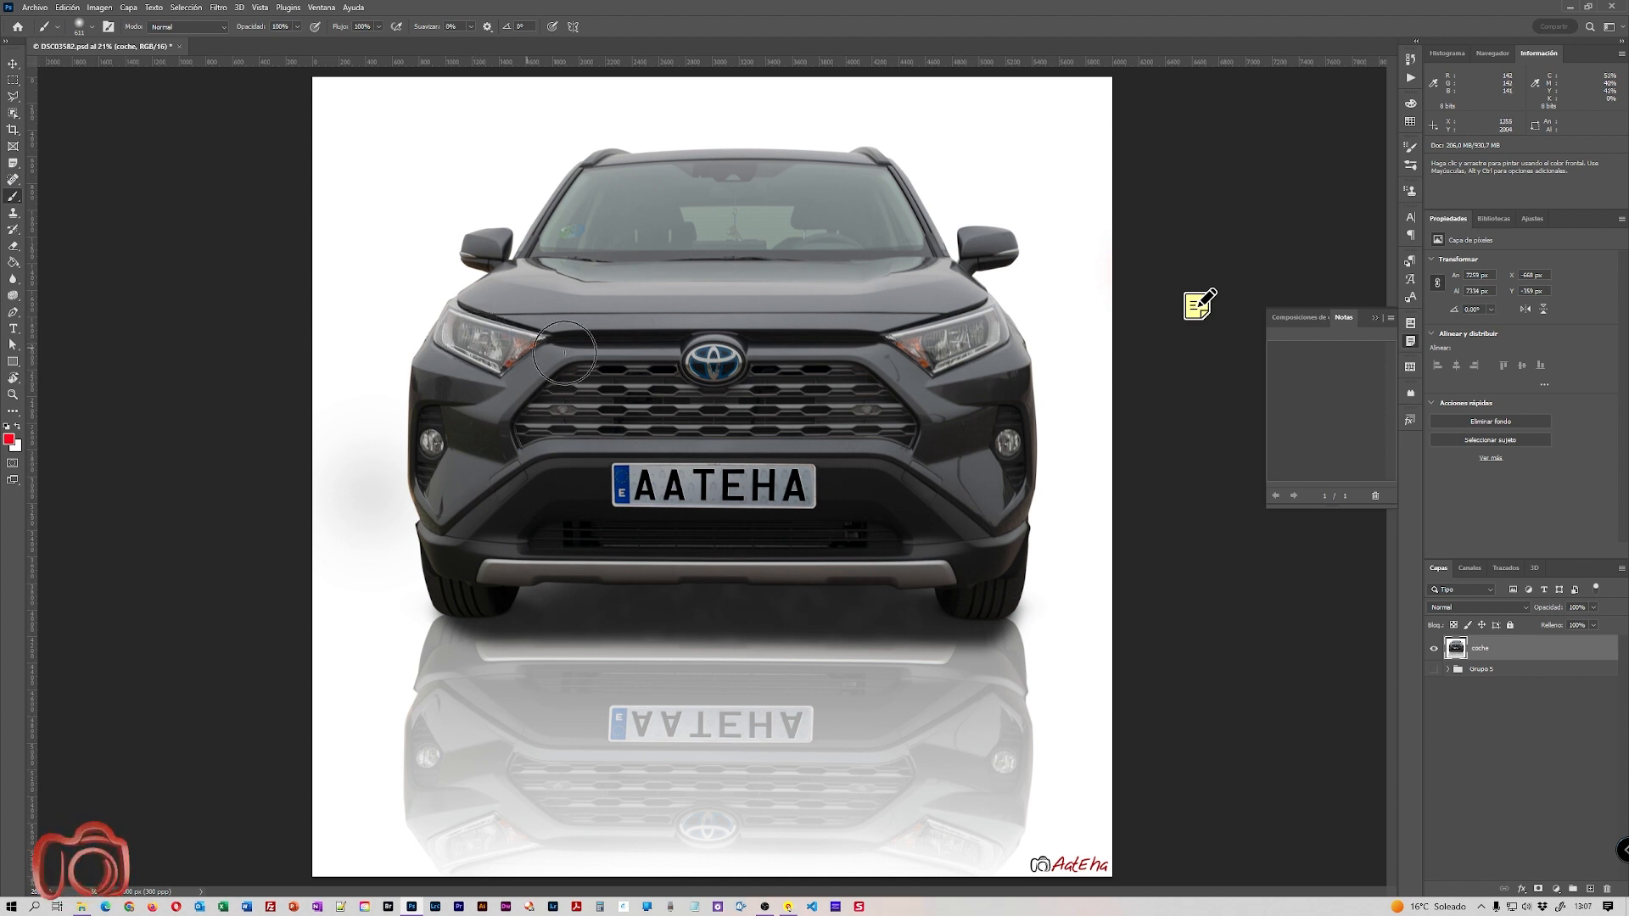
type("1260")
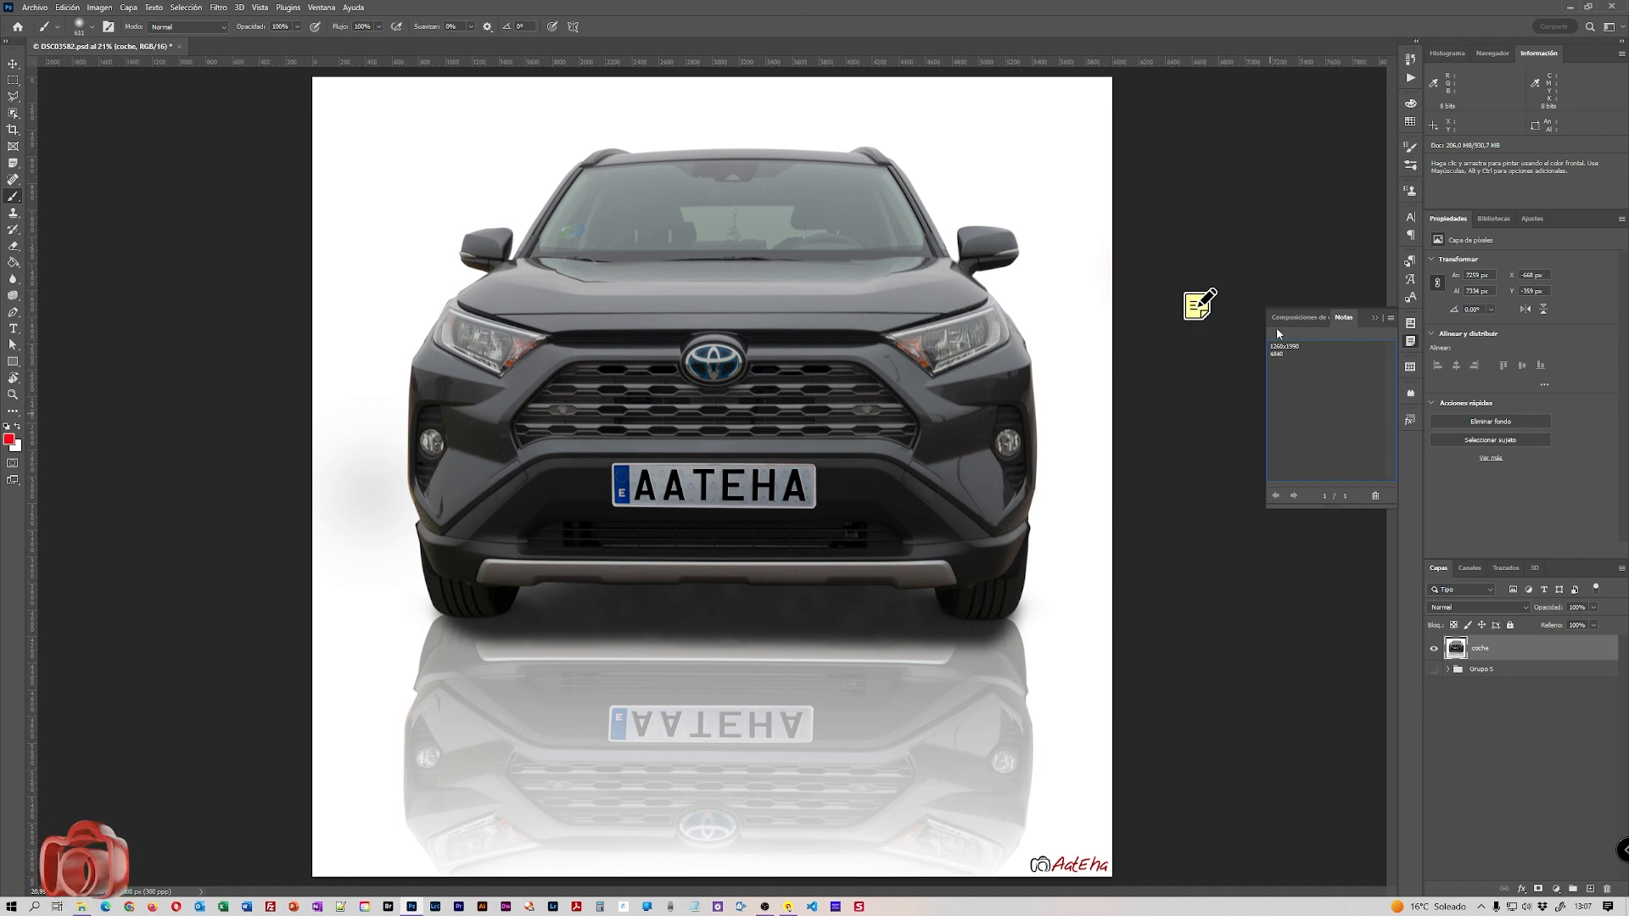
type("x1990")
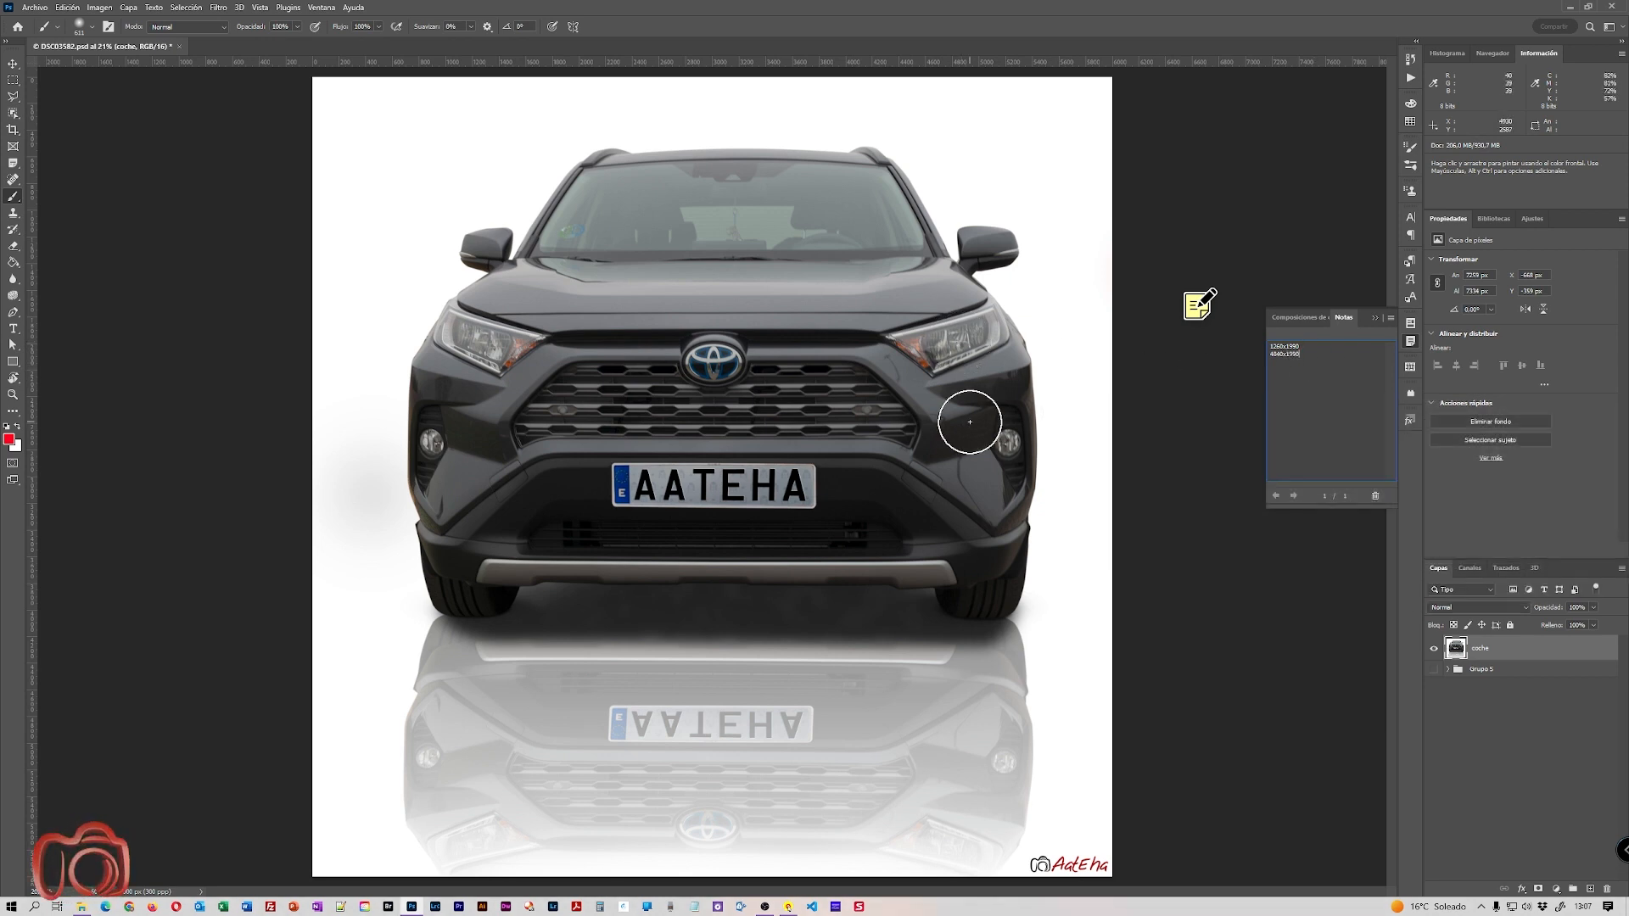
key("Return")
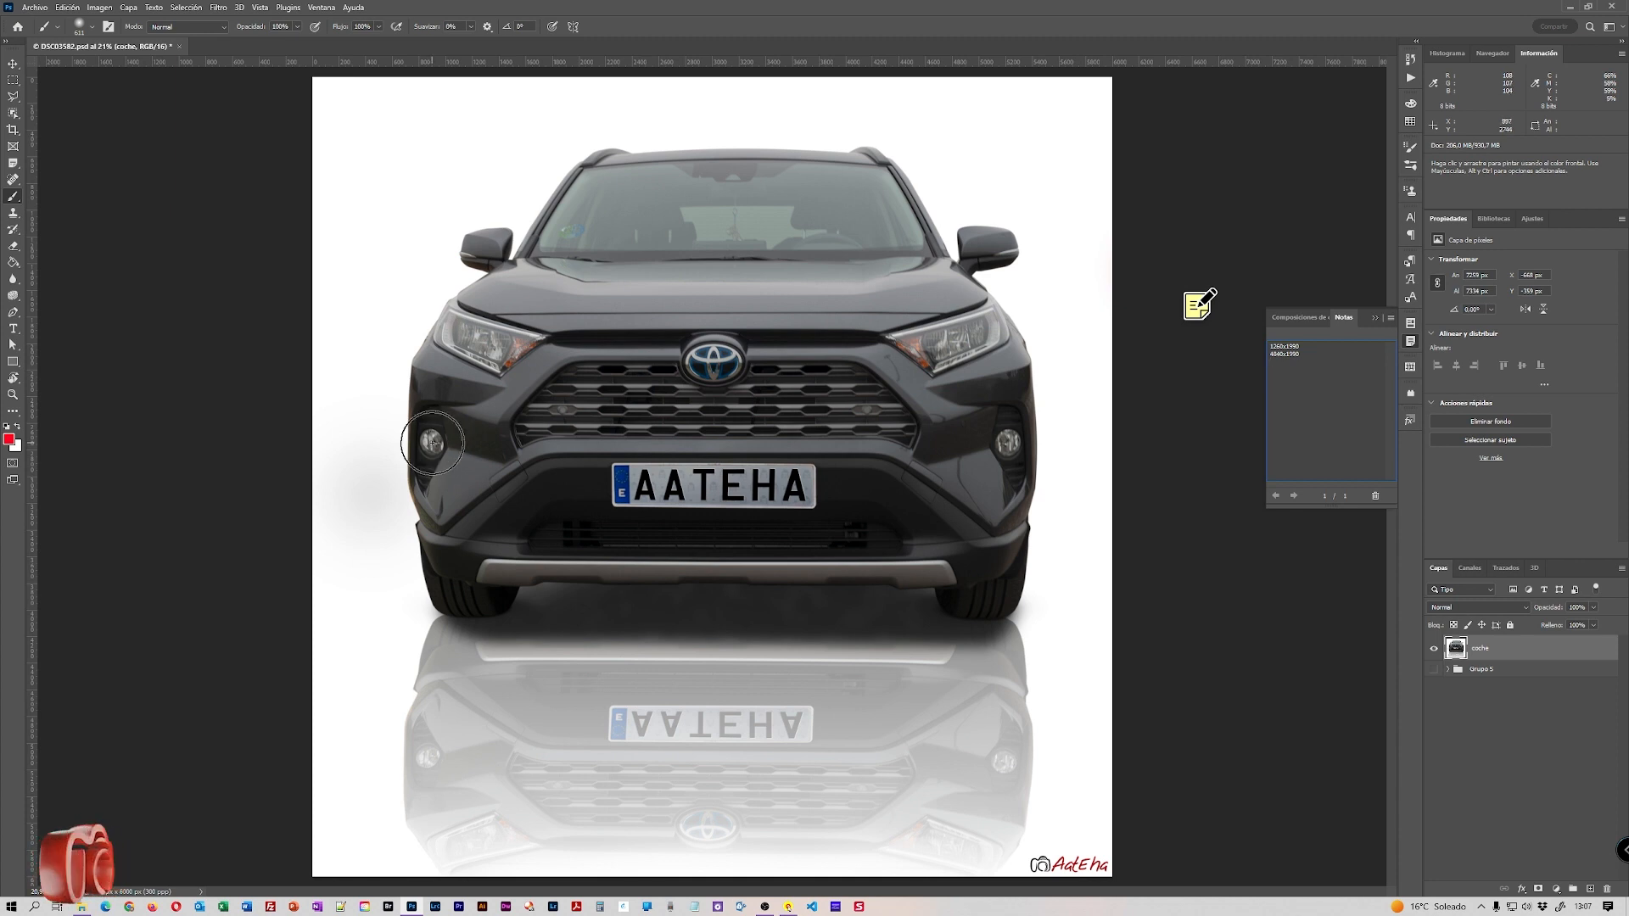
Record the coordinates of the two fog lights in the note as 890x2740 and 5210x2740
type("890x")
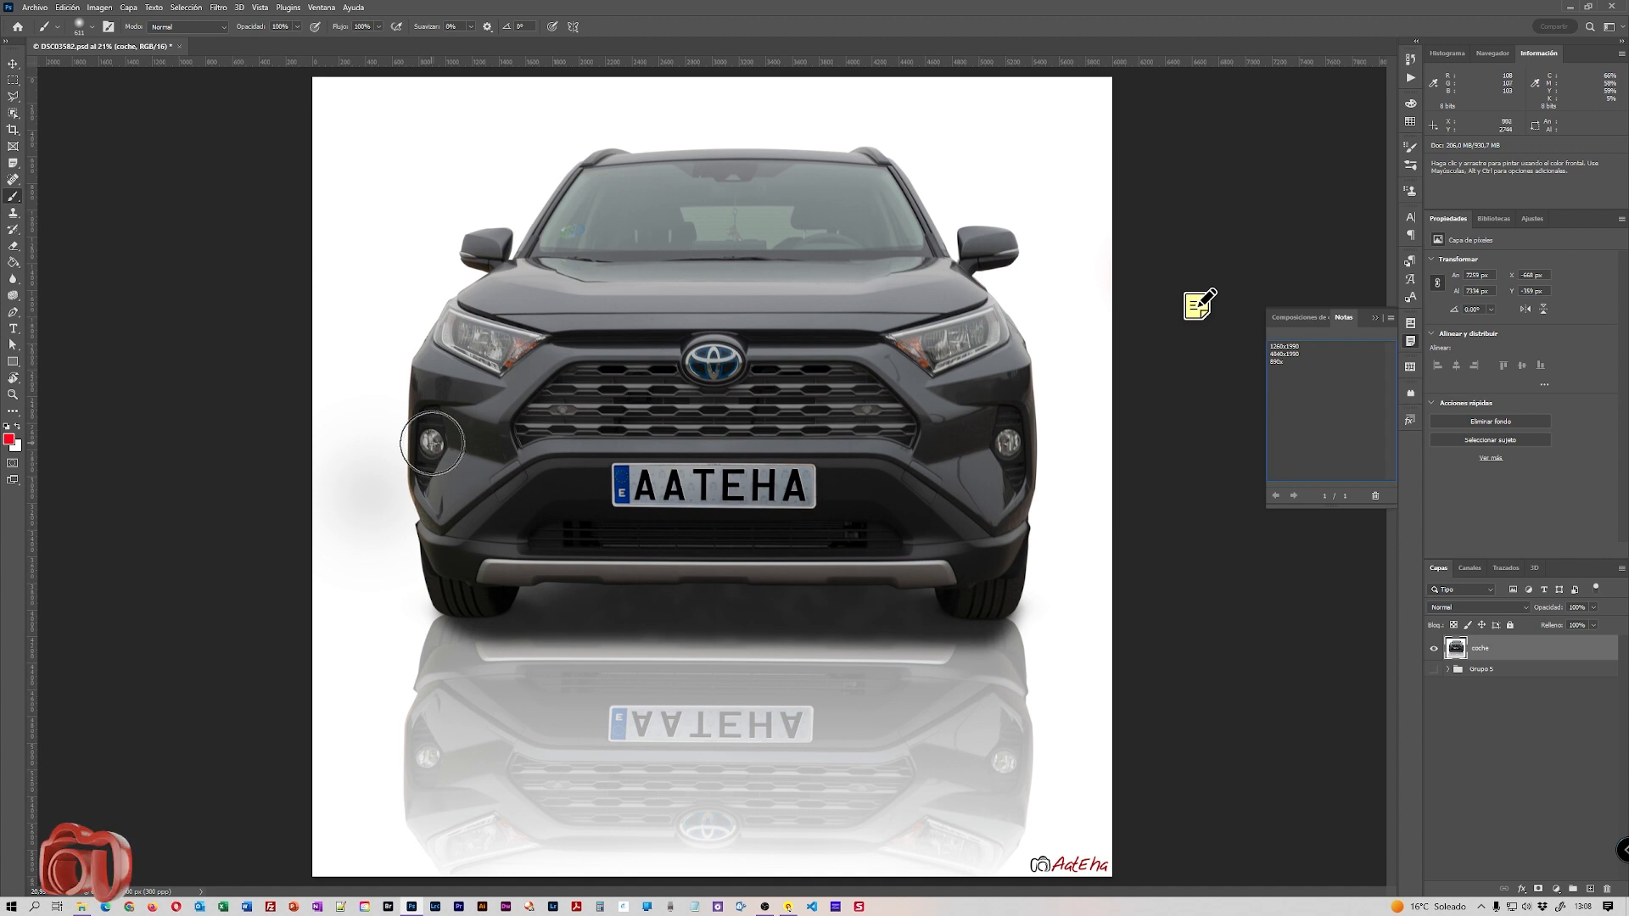
type("2740")
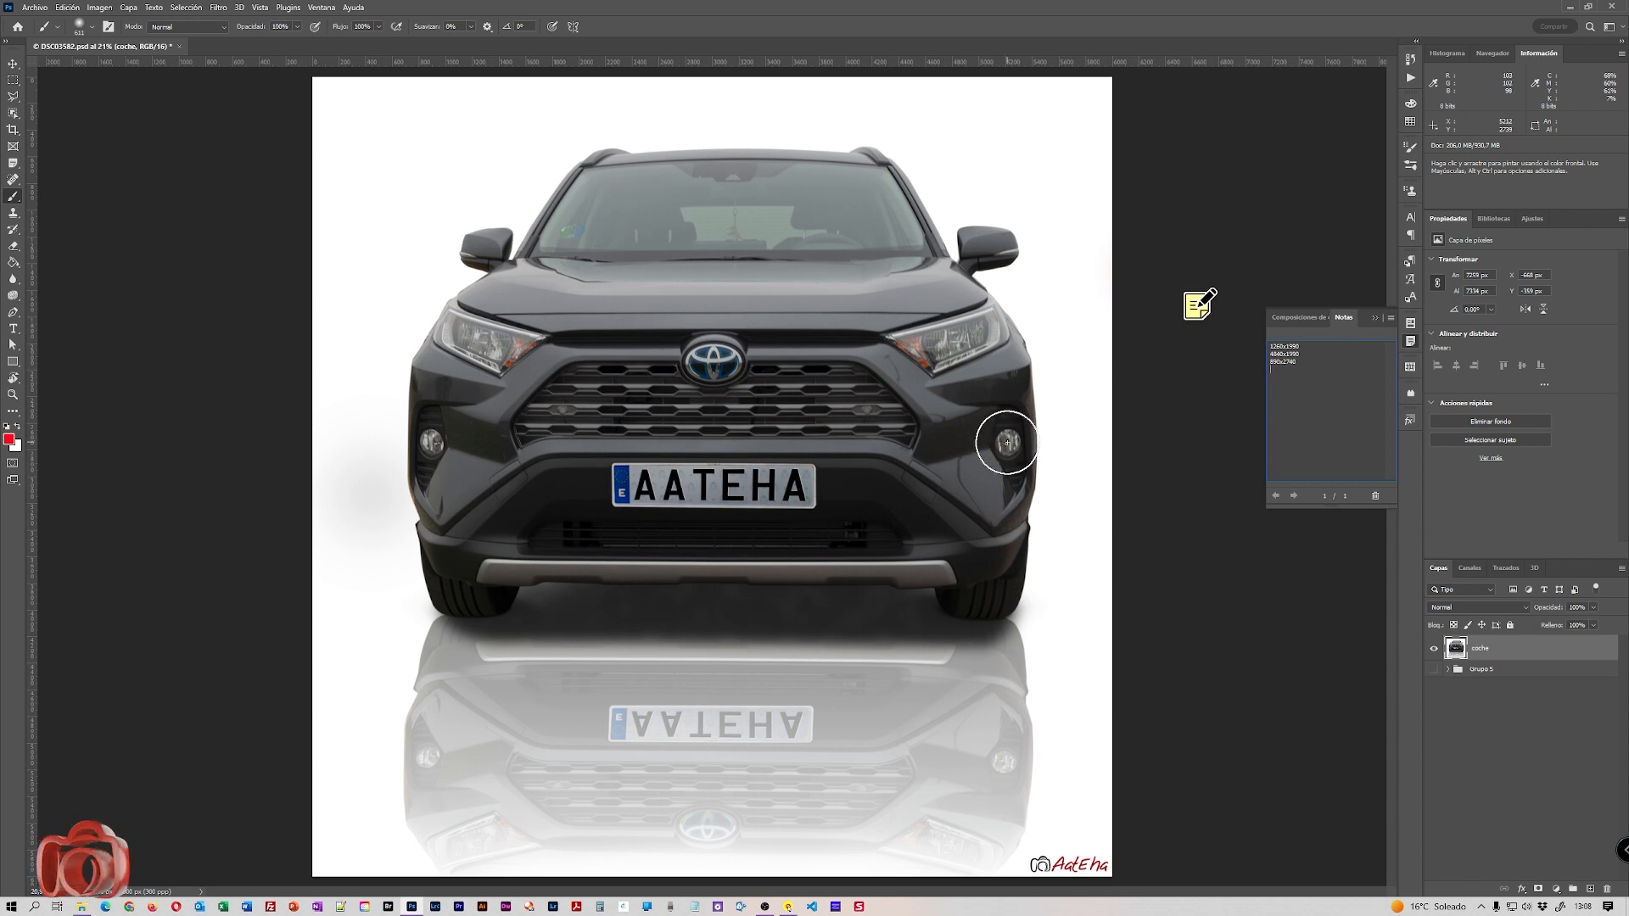
type("5210x")
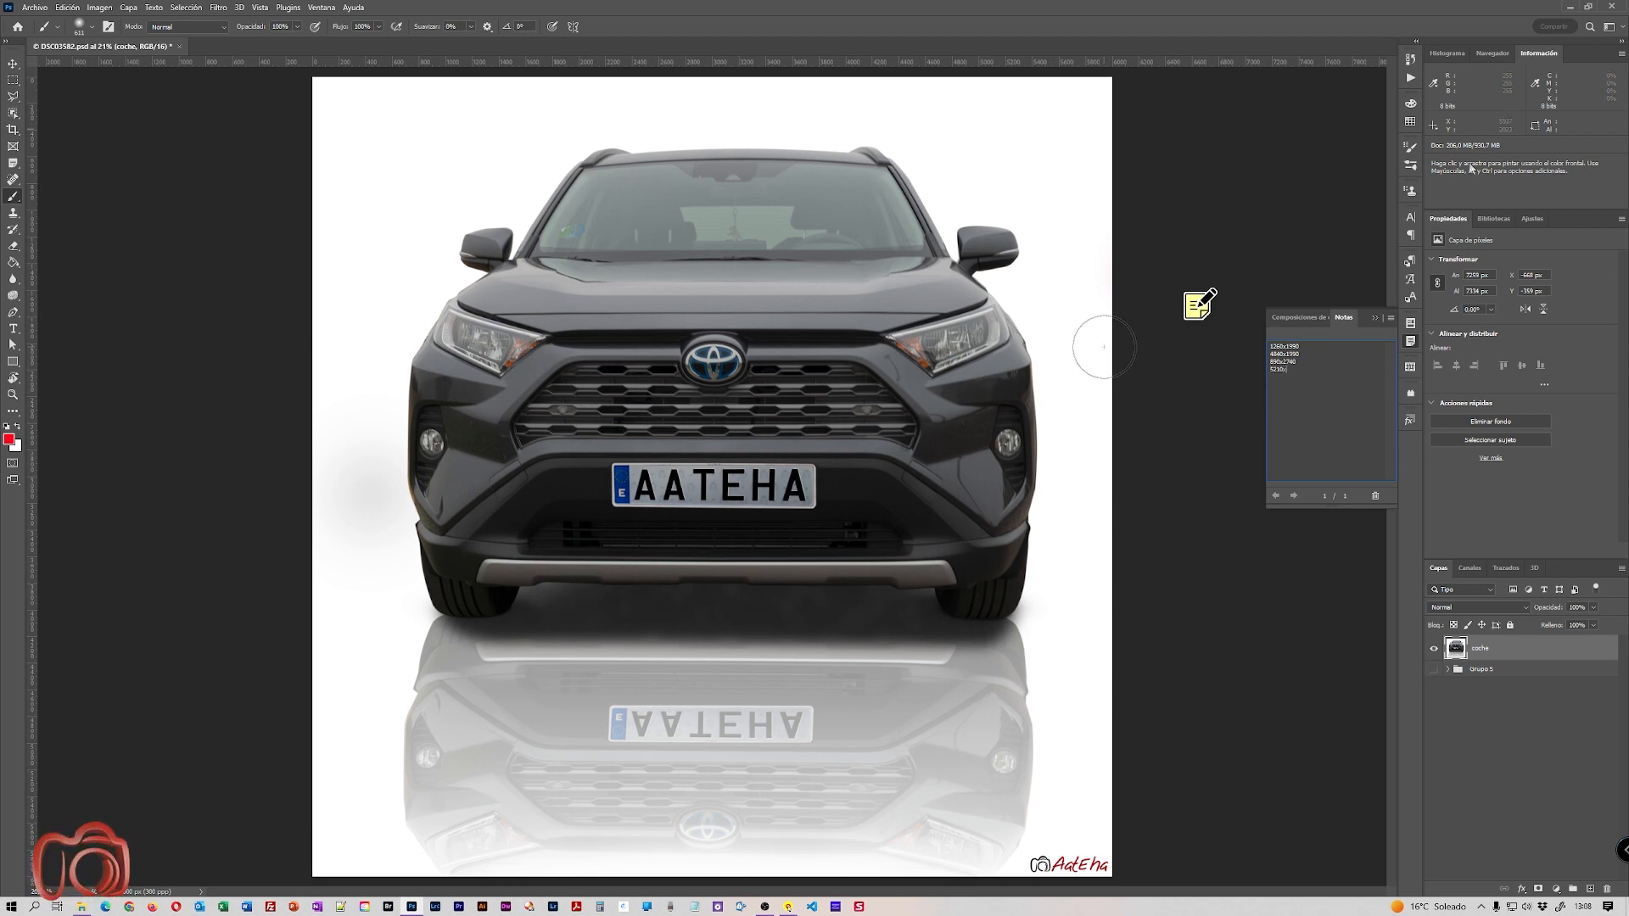
type("2740")
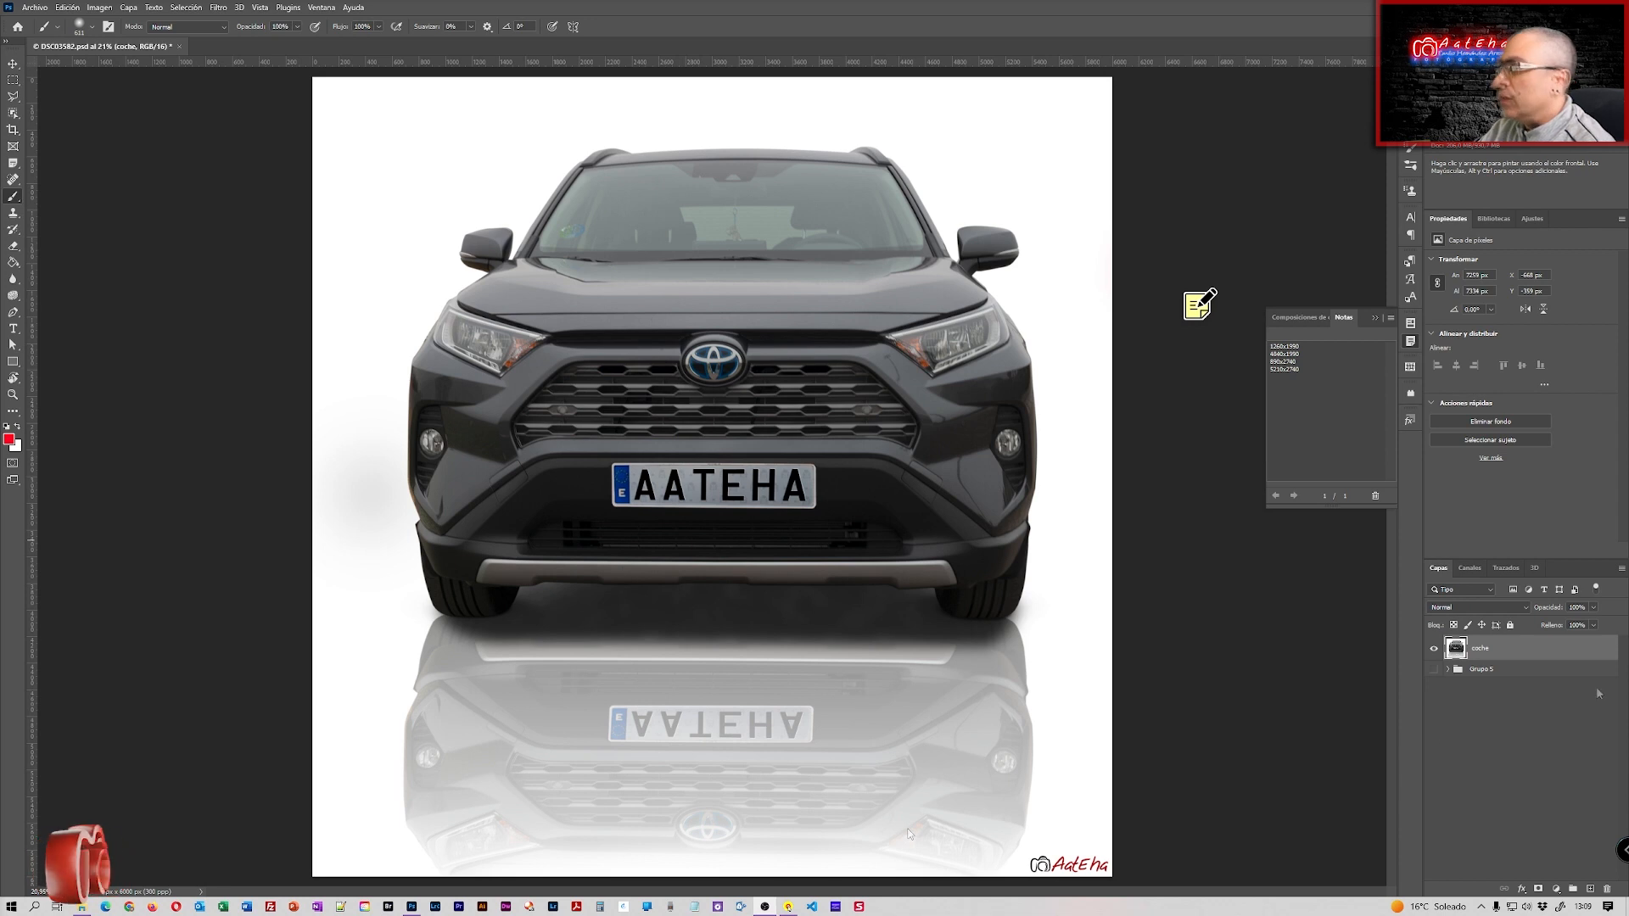
Add a new layer above the coche layer, fill it with black and set its blend mode to Trama
left_click(1593, 890)
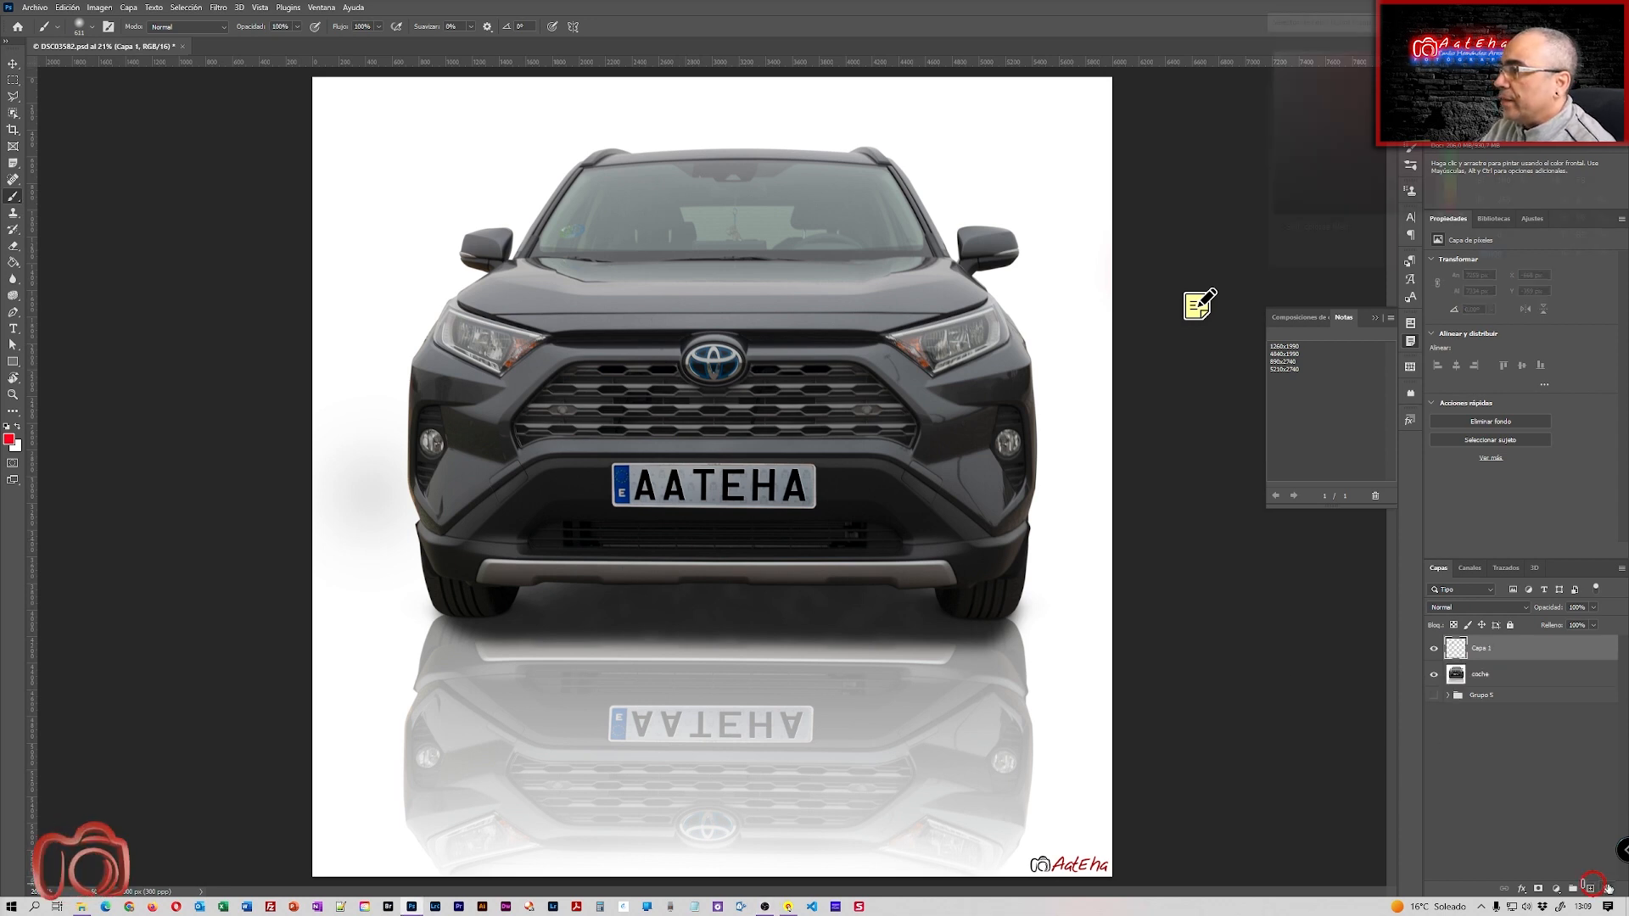
left_click(7, 427)
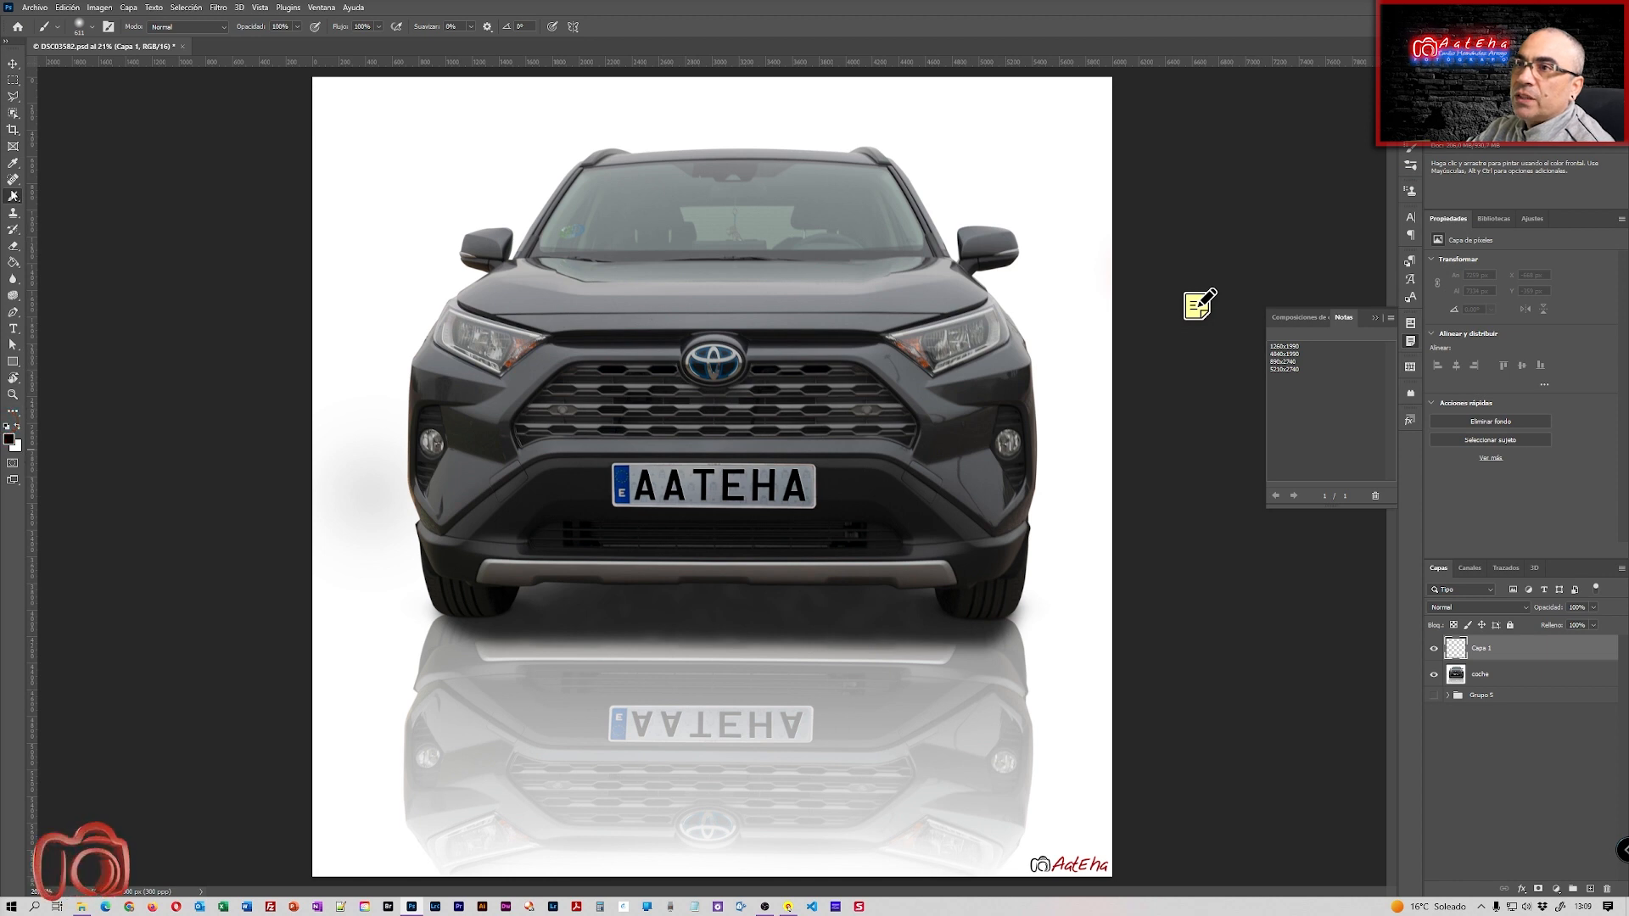
left_click(12, 263)
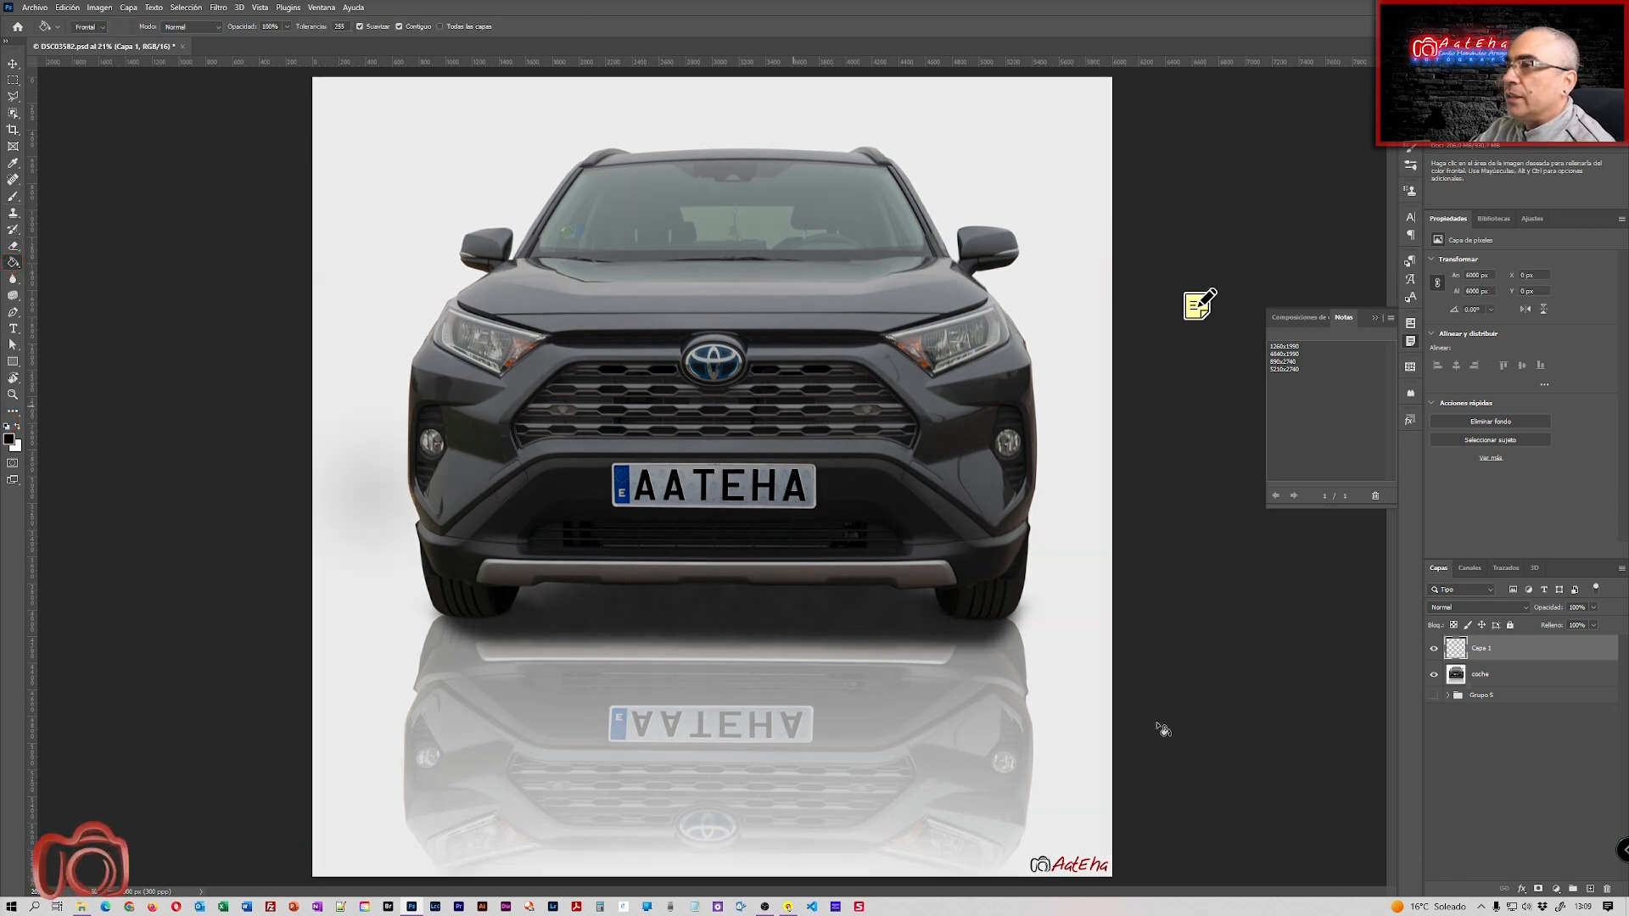
left_click(792, 405)
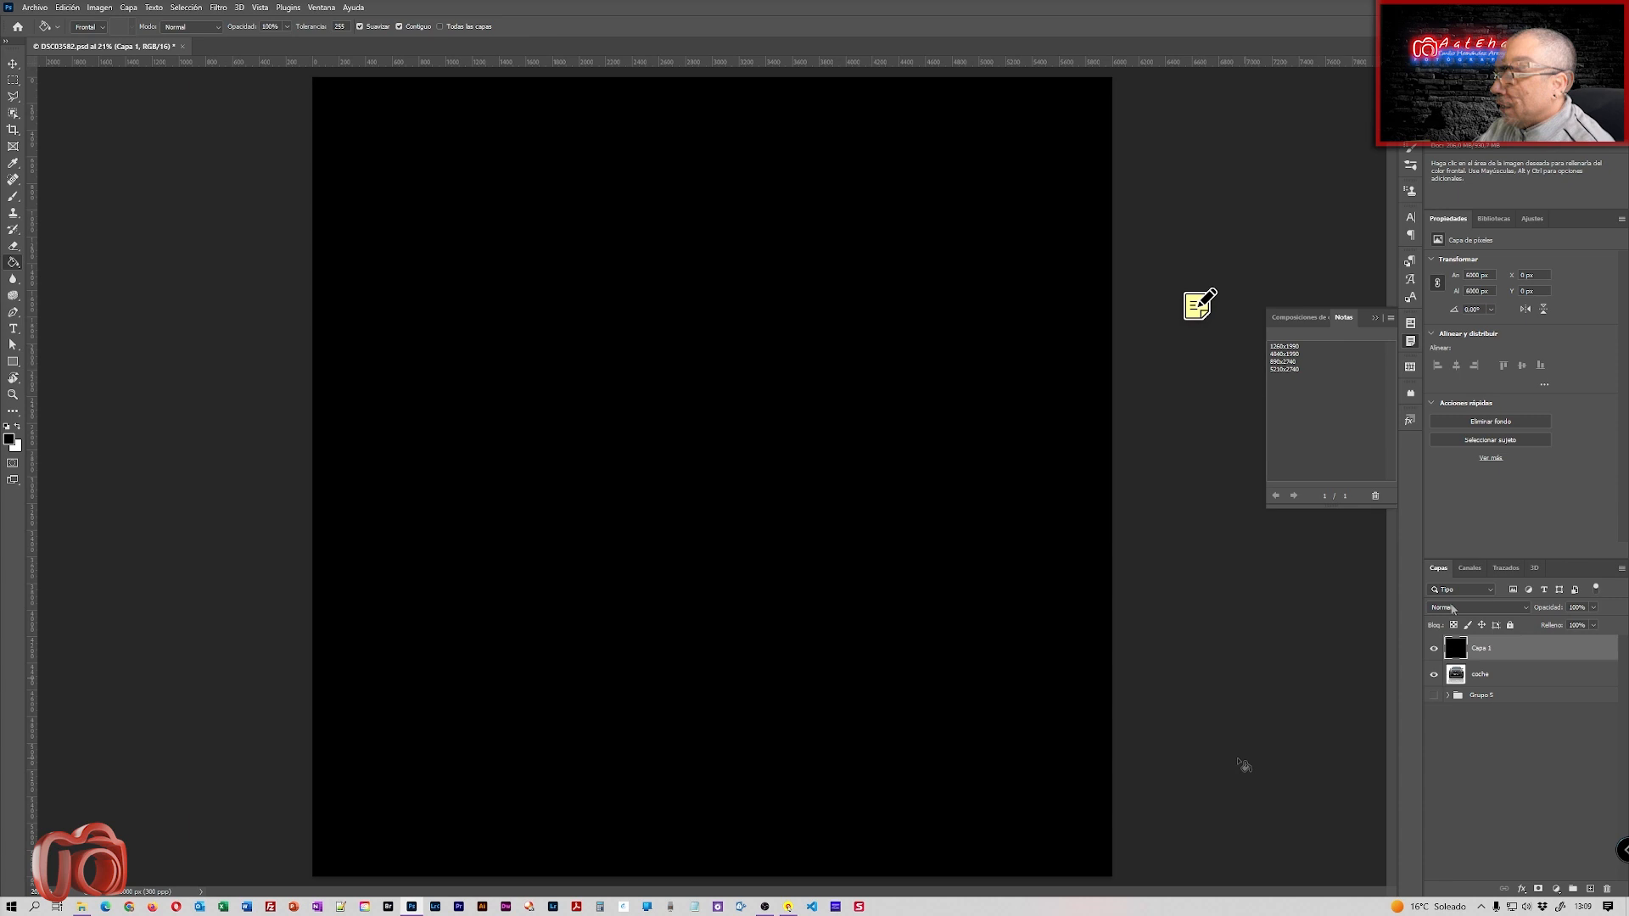
left_click(1521, 607)
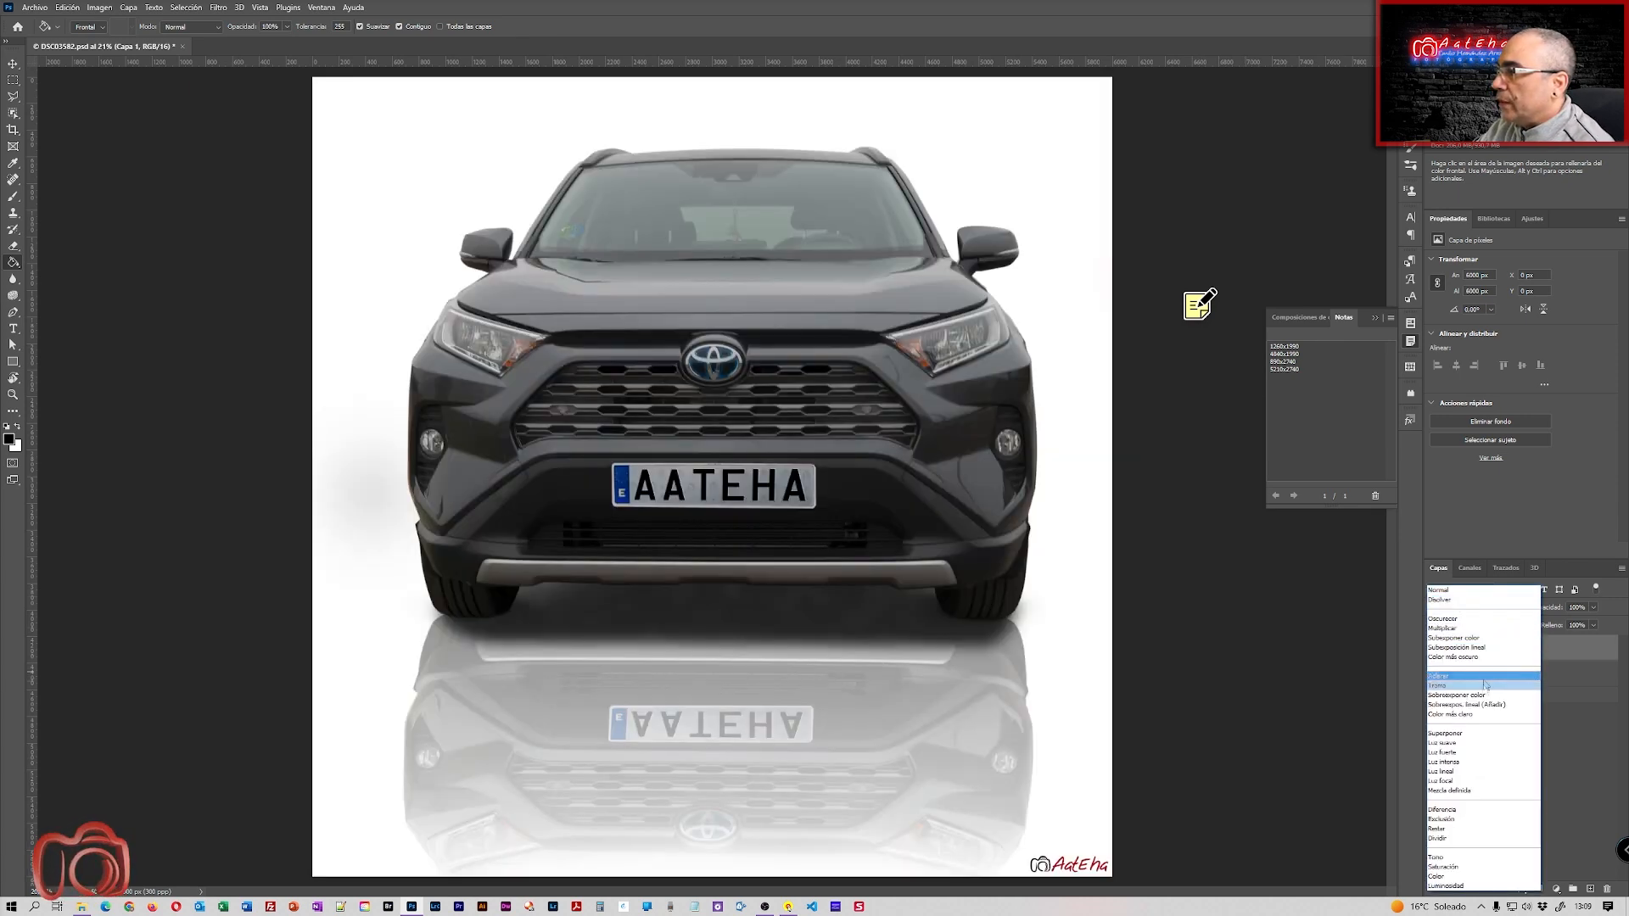
left_click(1481, 685)
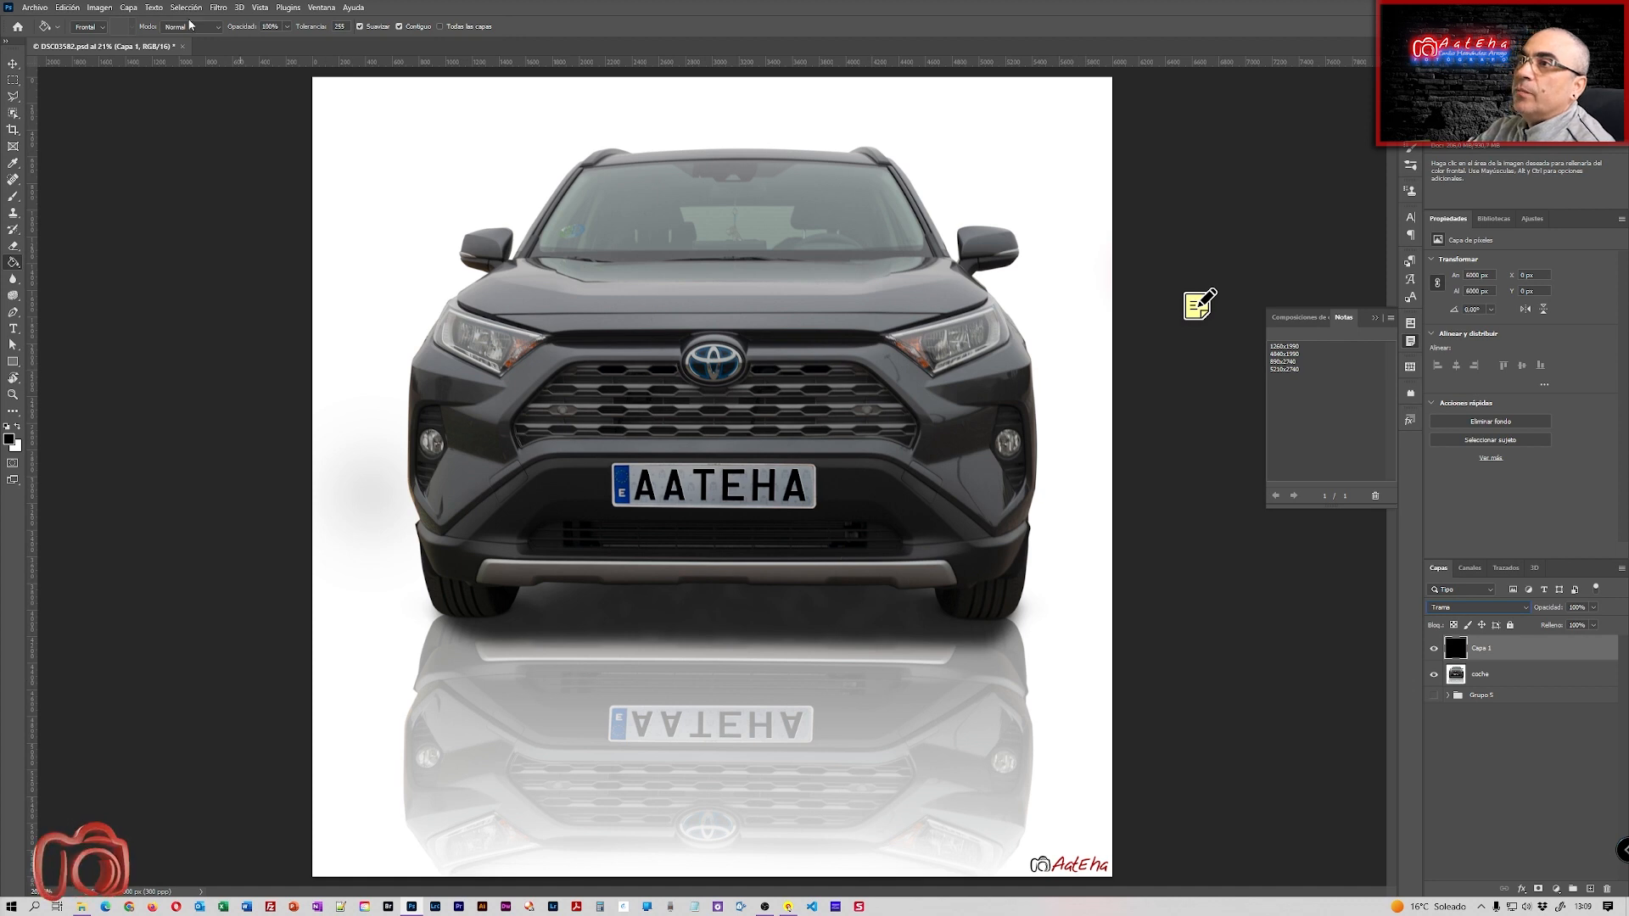
Apply a Destello flare to the black layer with its precise centre at X 1260 and Y 1990 pixels
left_click(219, 7)
mouse_move(356, 218)
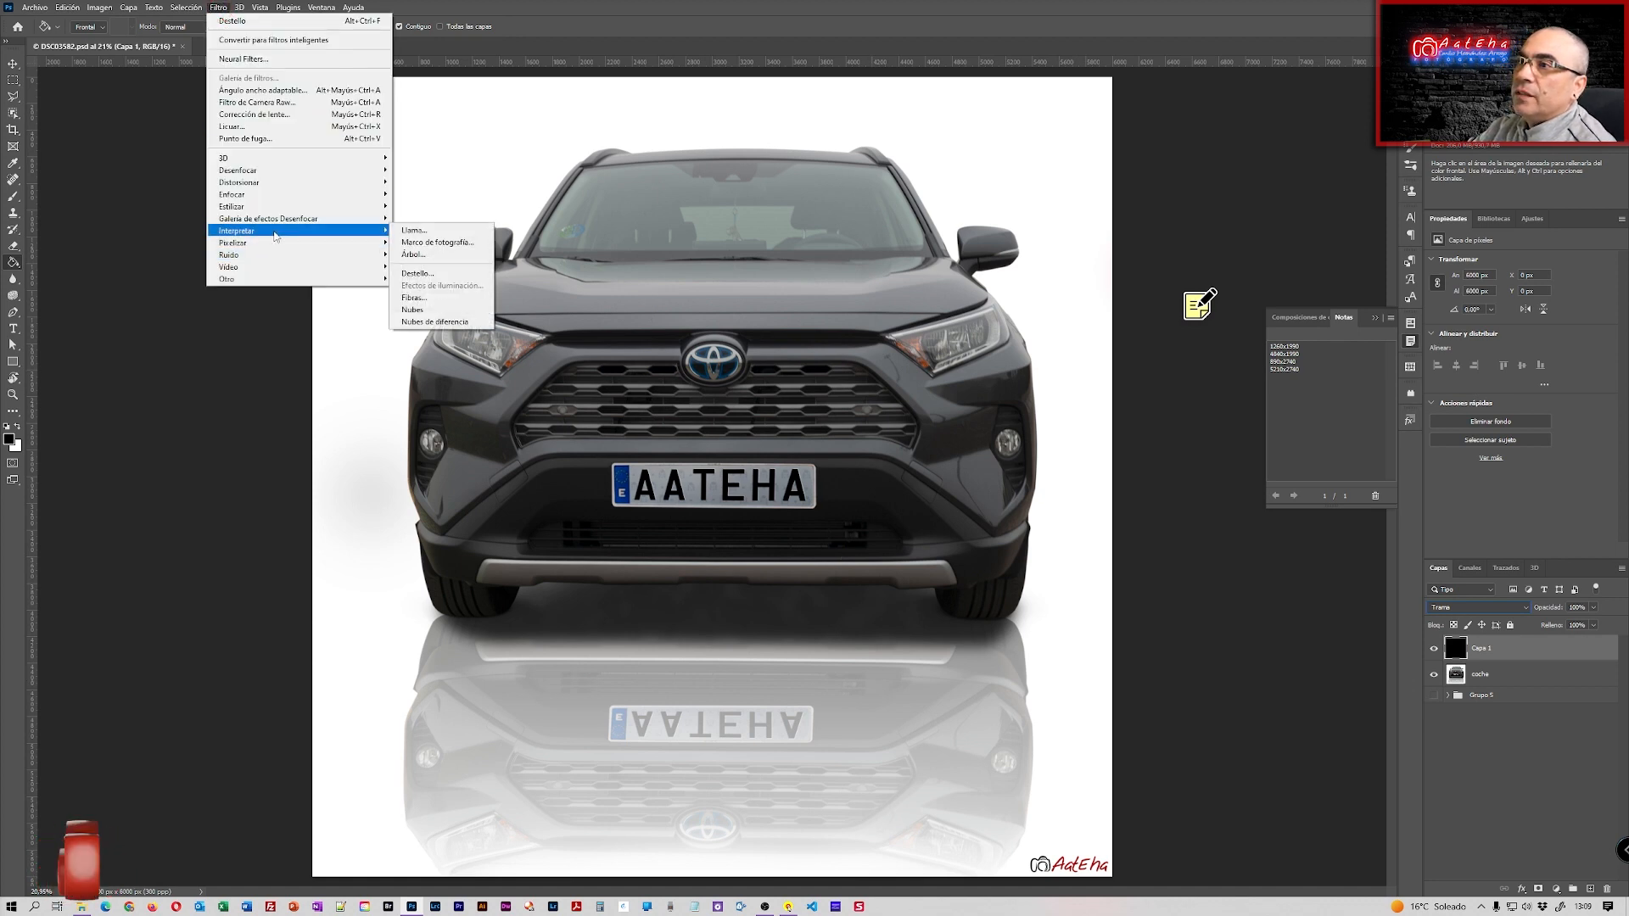
left_click(417, 273)
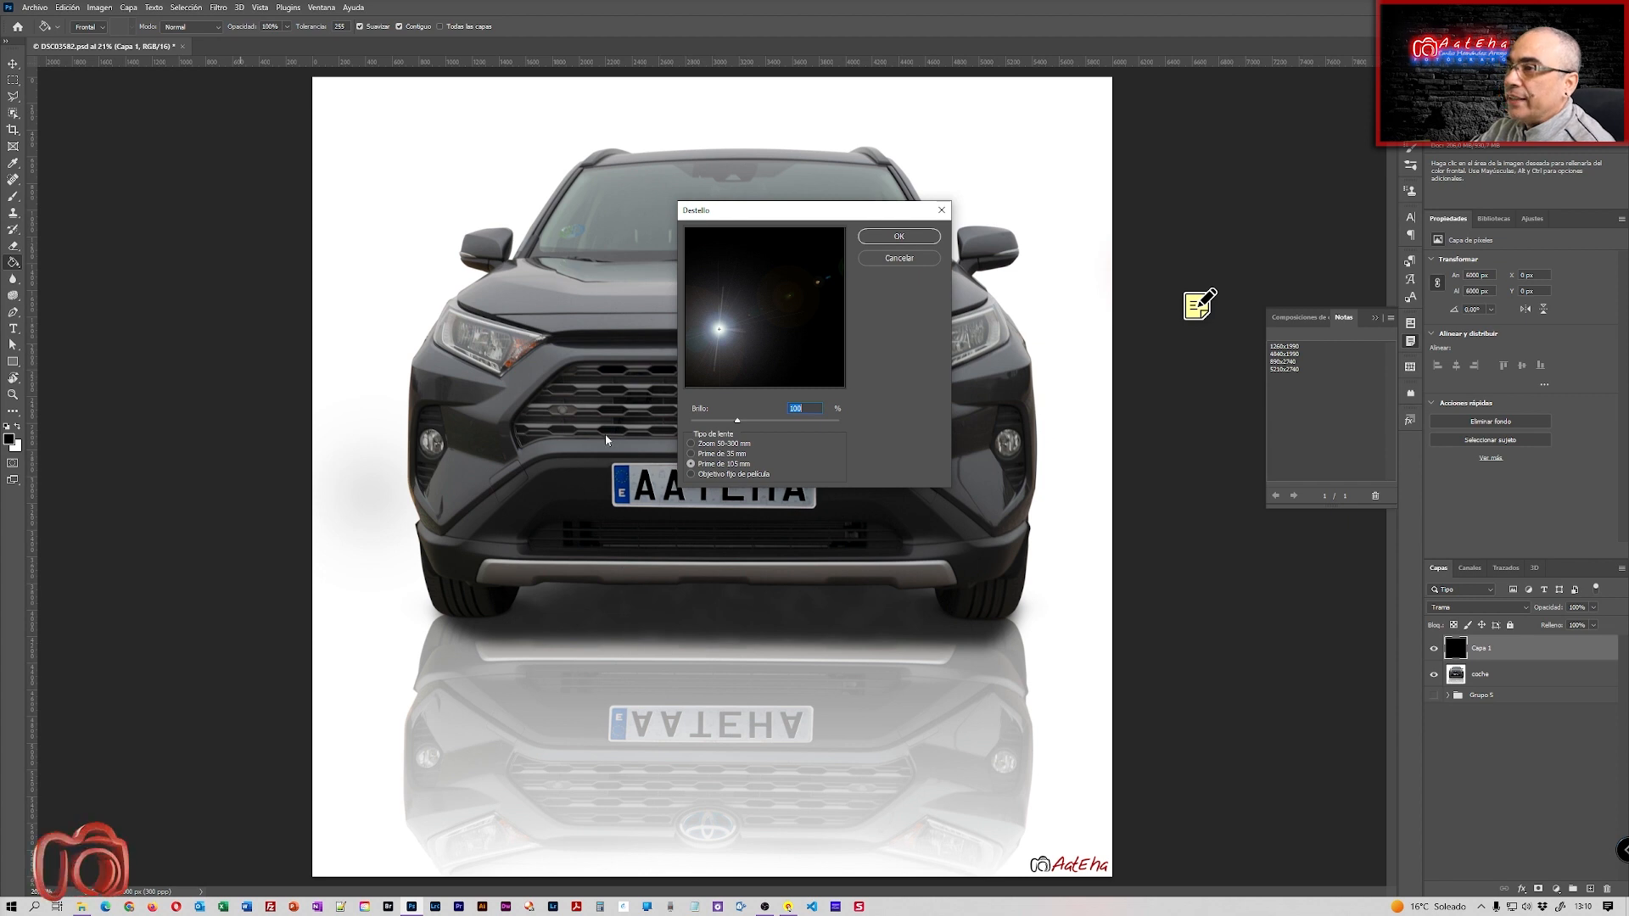
left_click(781, 349, "alt")
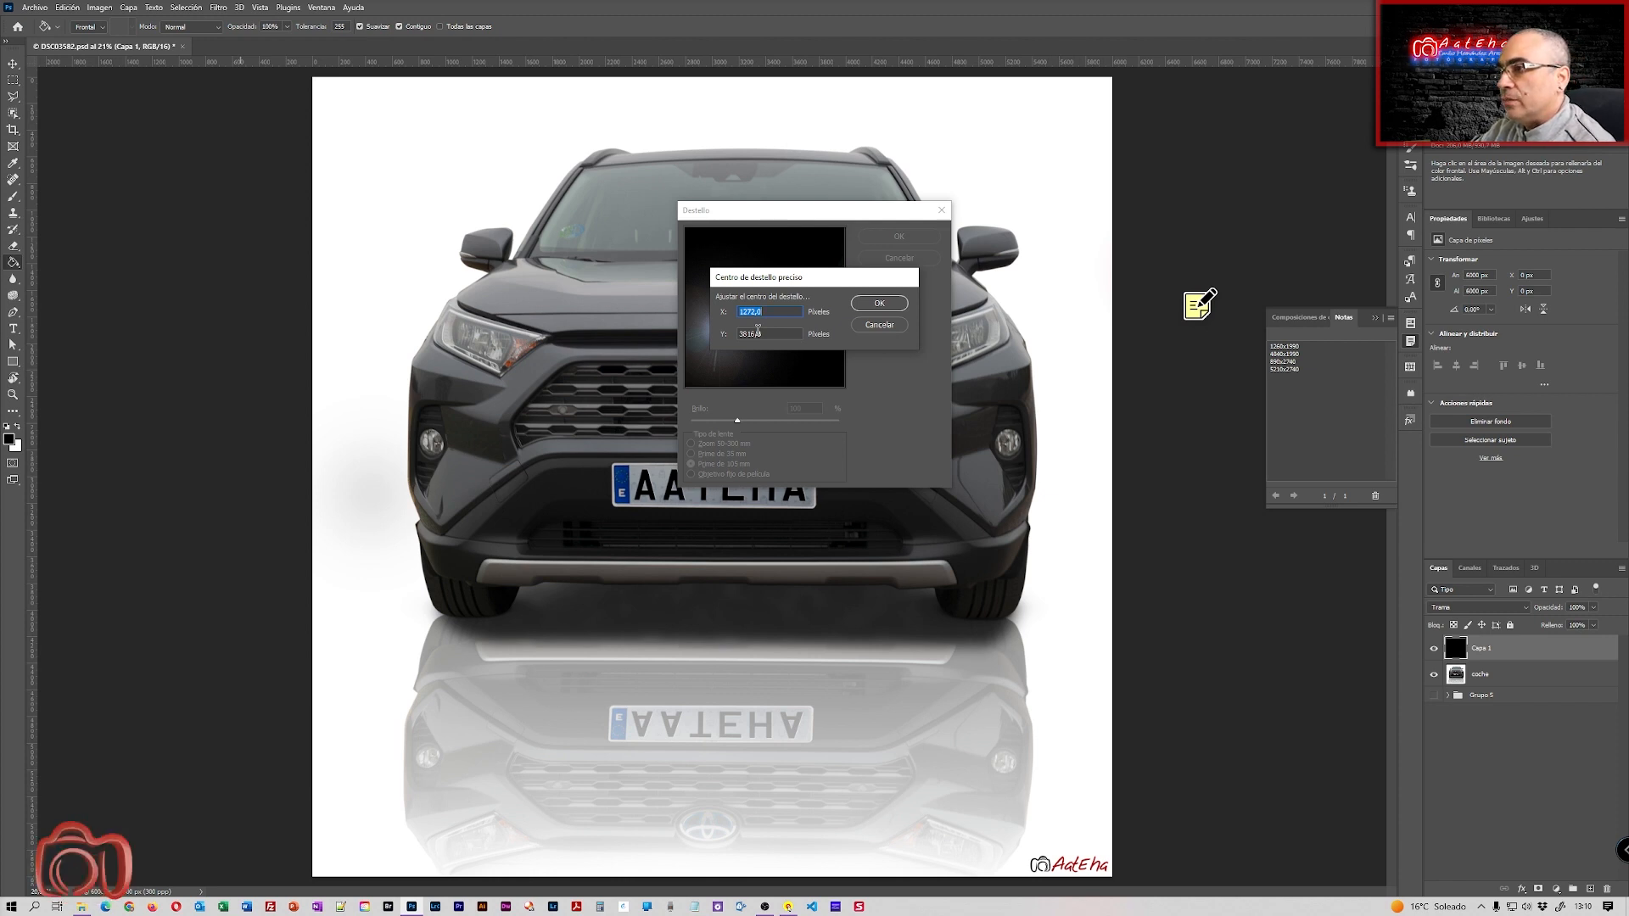
left_click(879, 325)
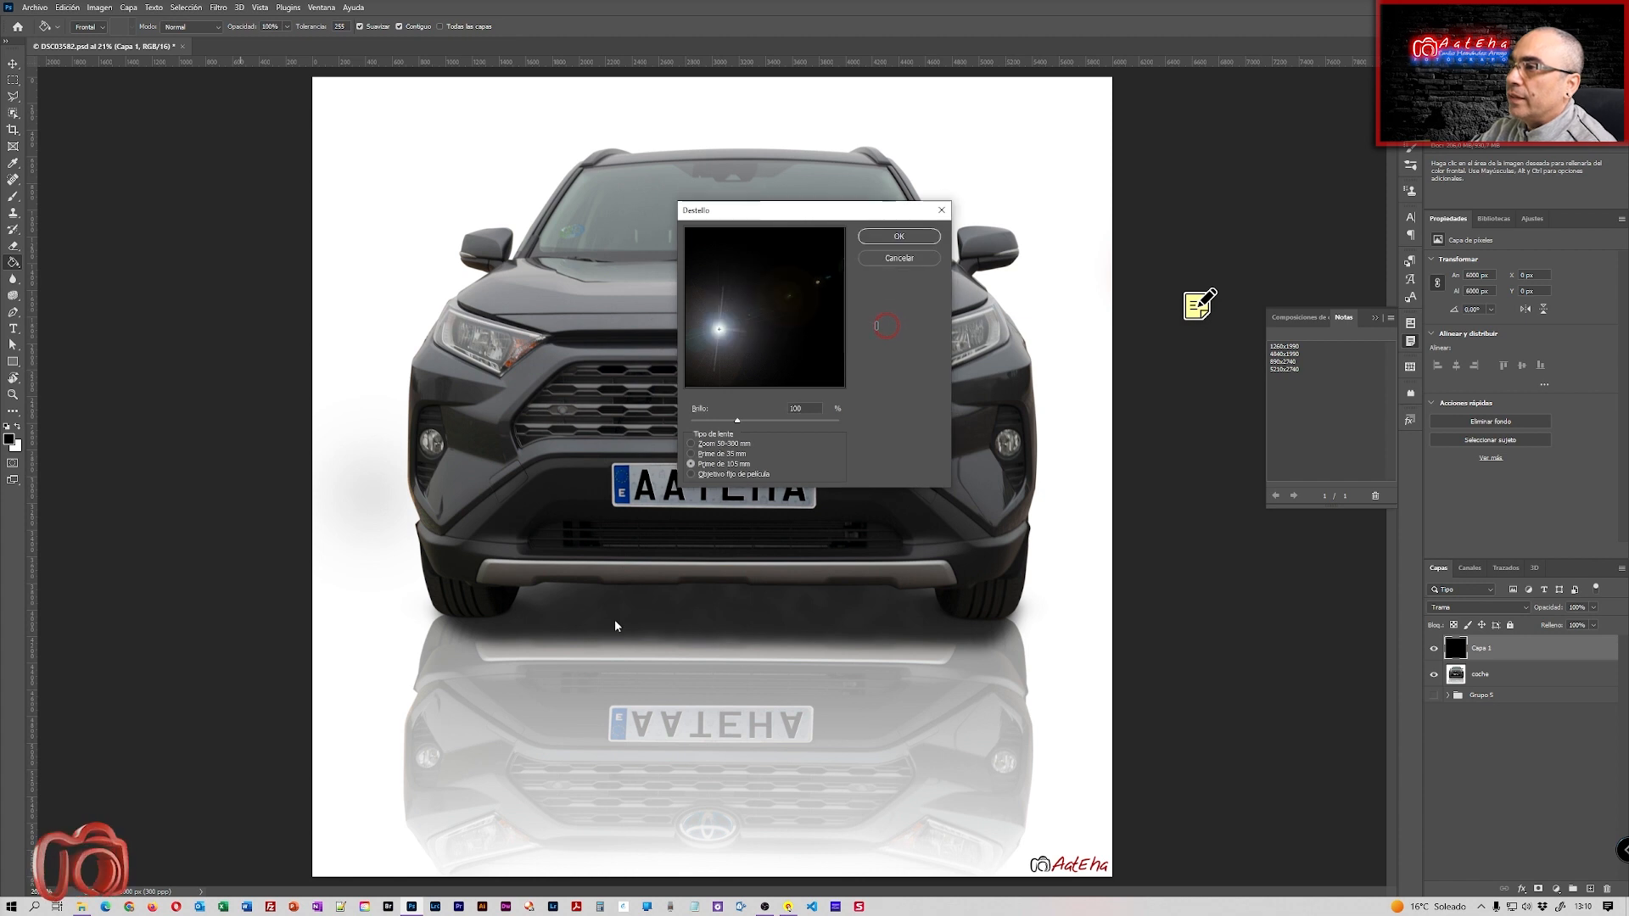
key("alt")
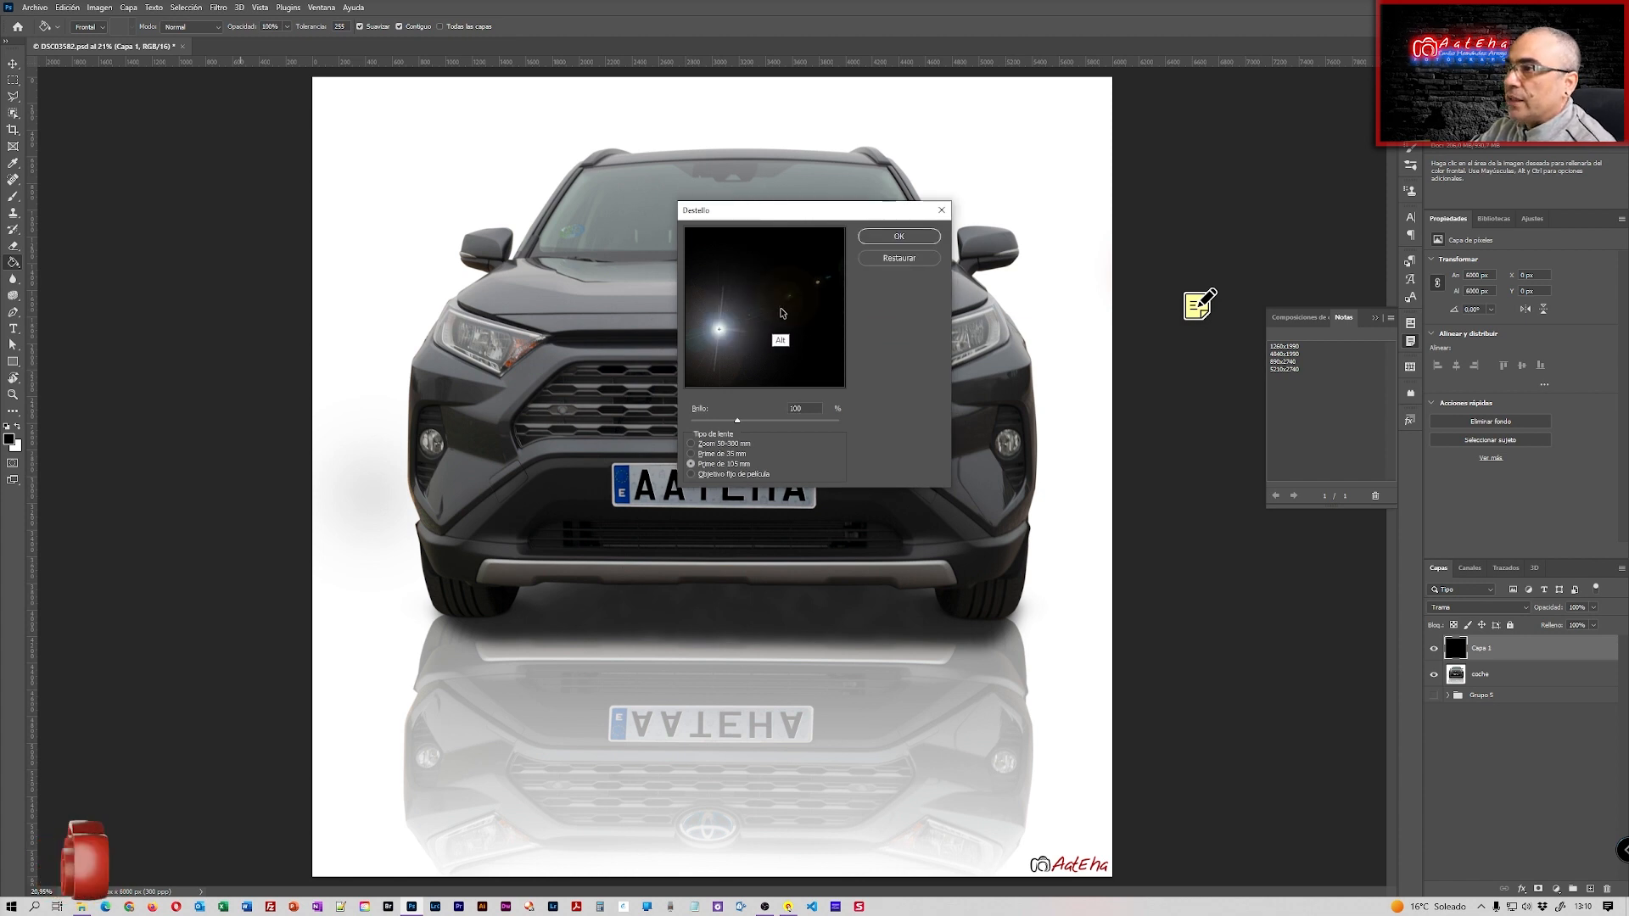
left_click(768, 314, "alt")
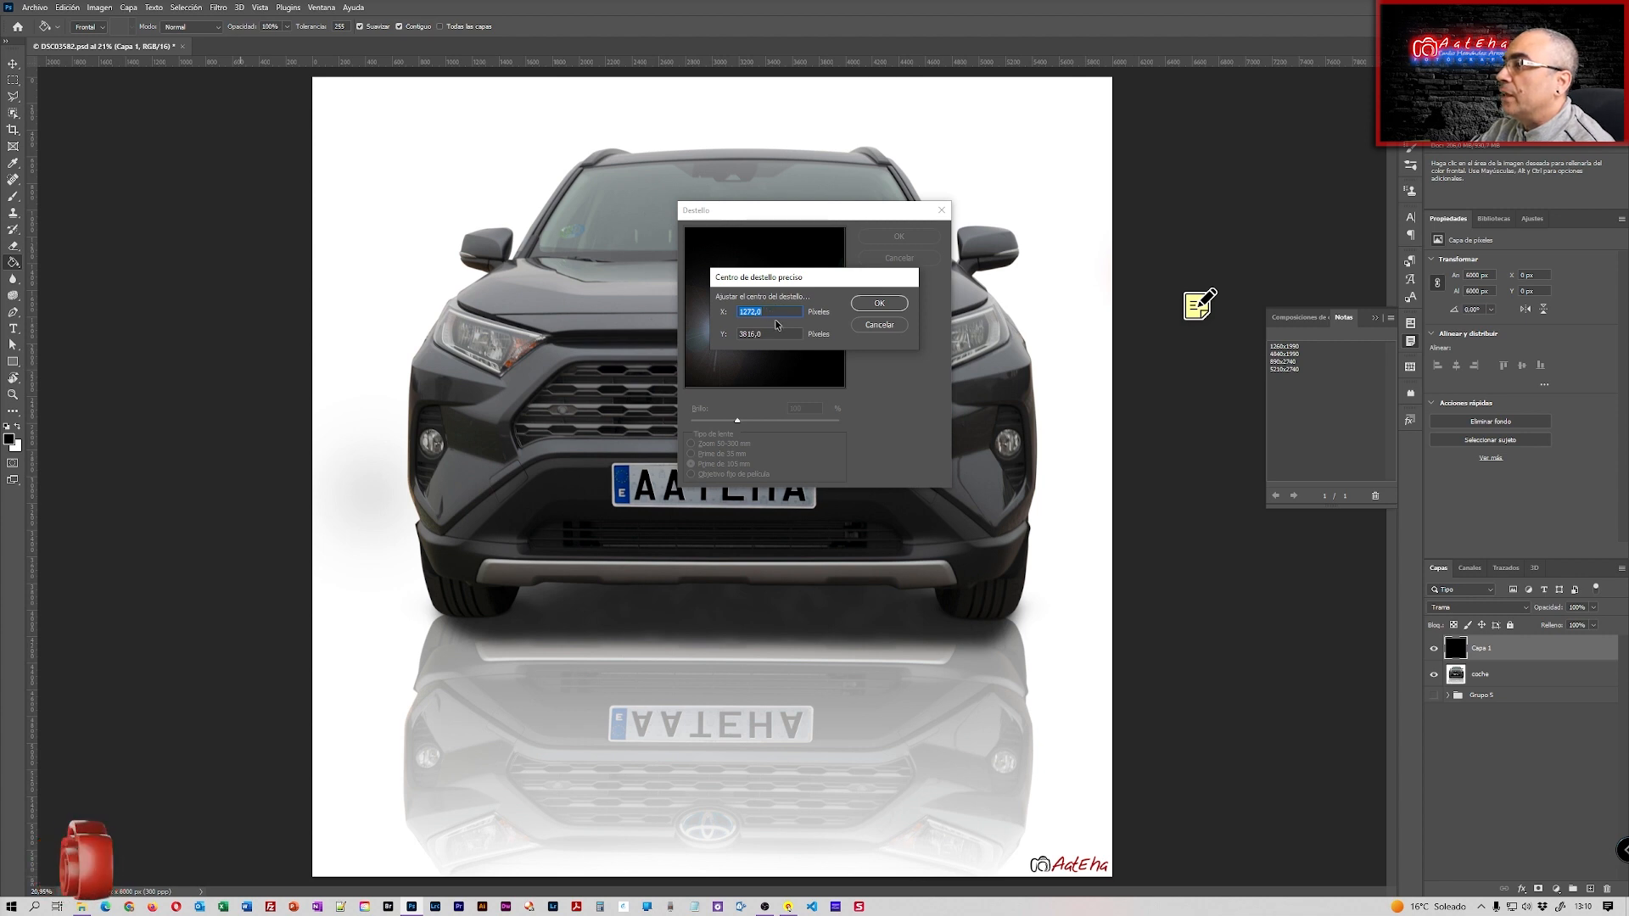
type("1")
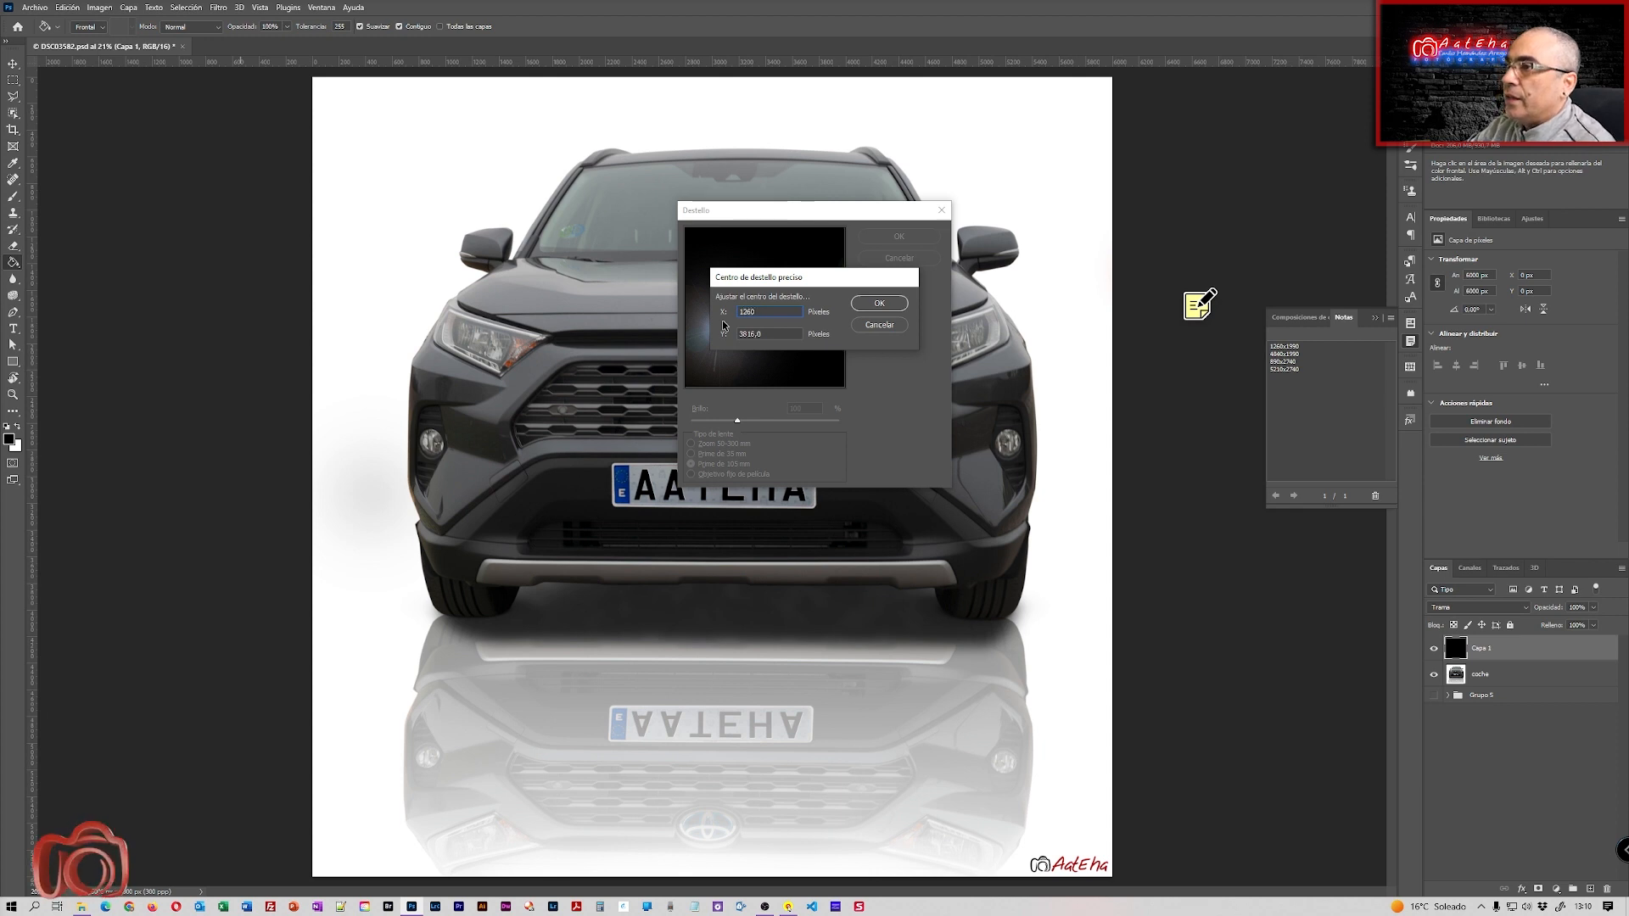
key("Tab")
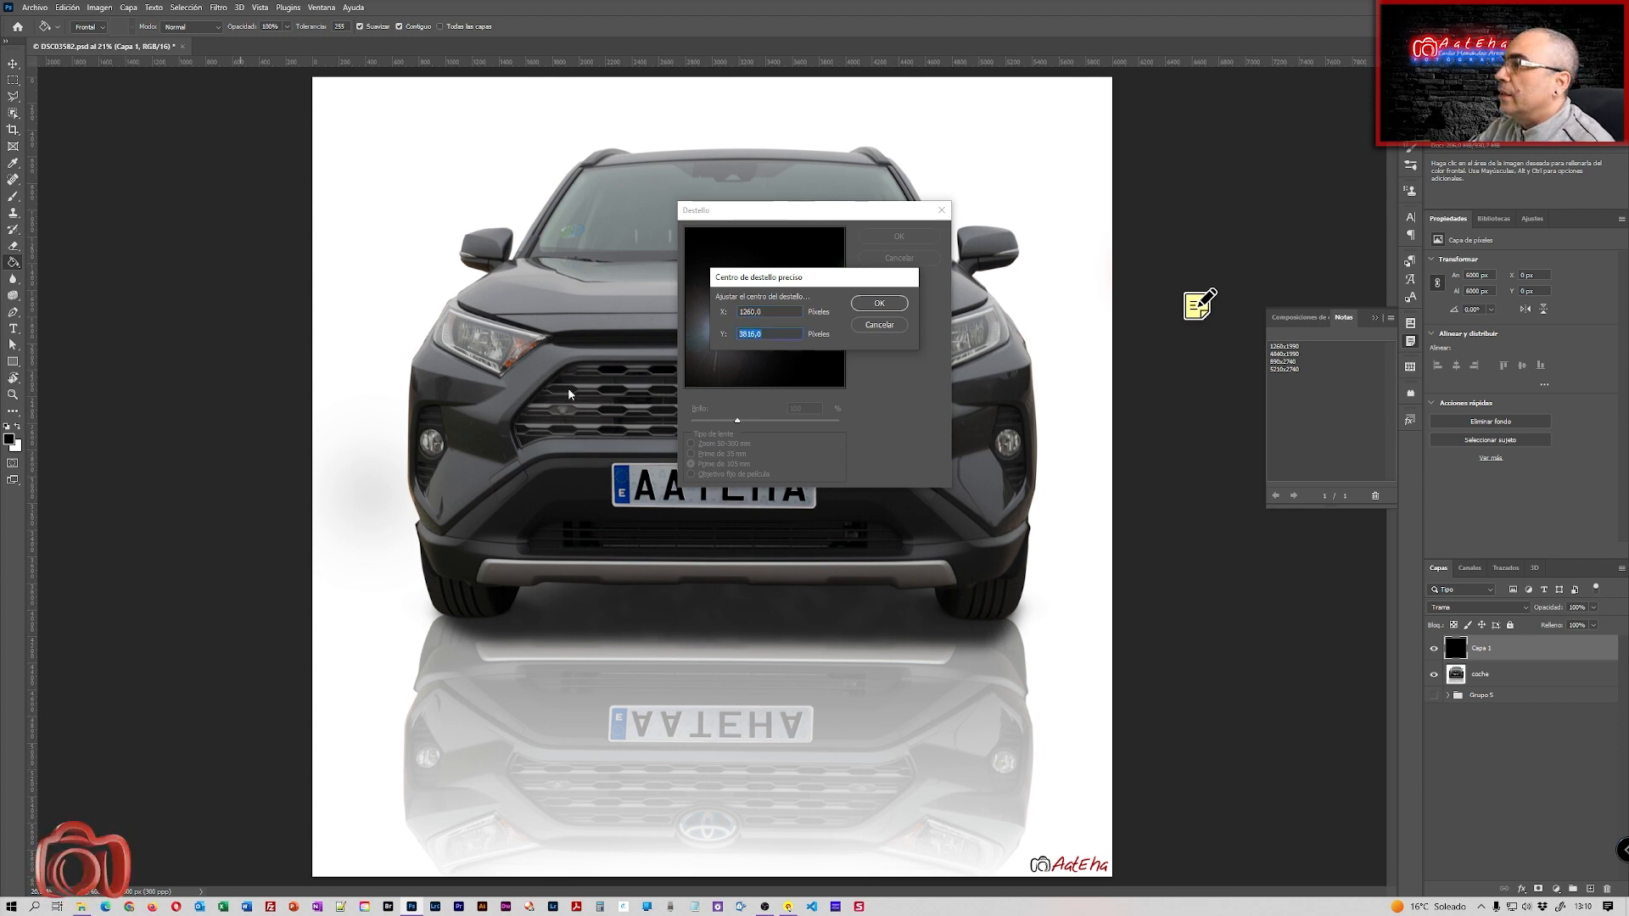
type("1990")
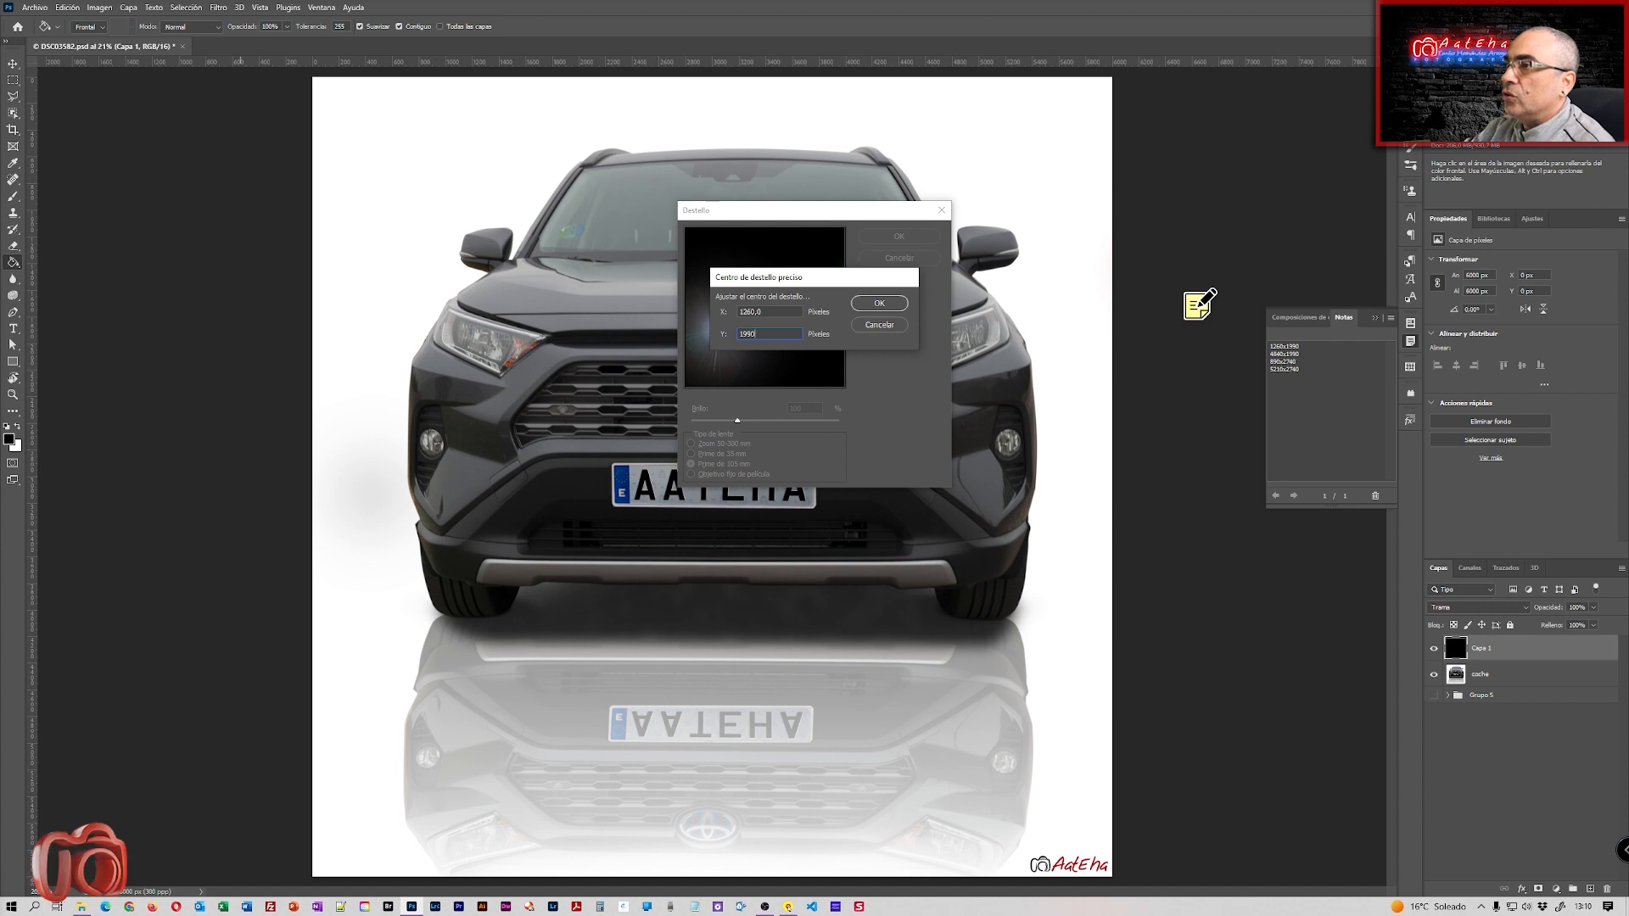
left_click(880, 308)
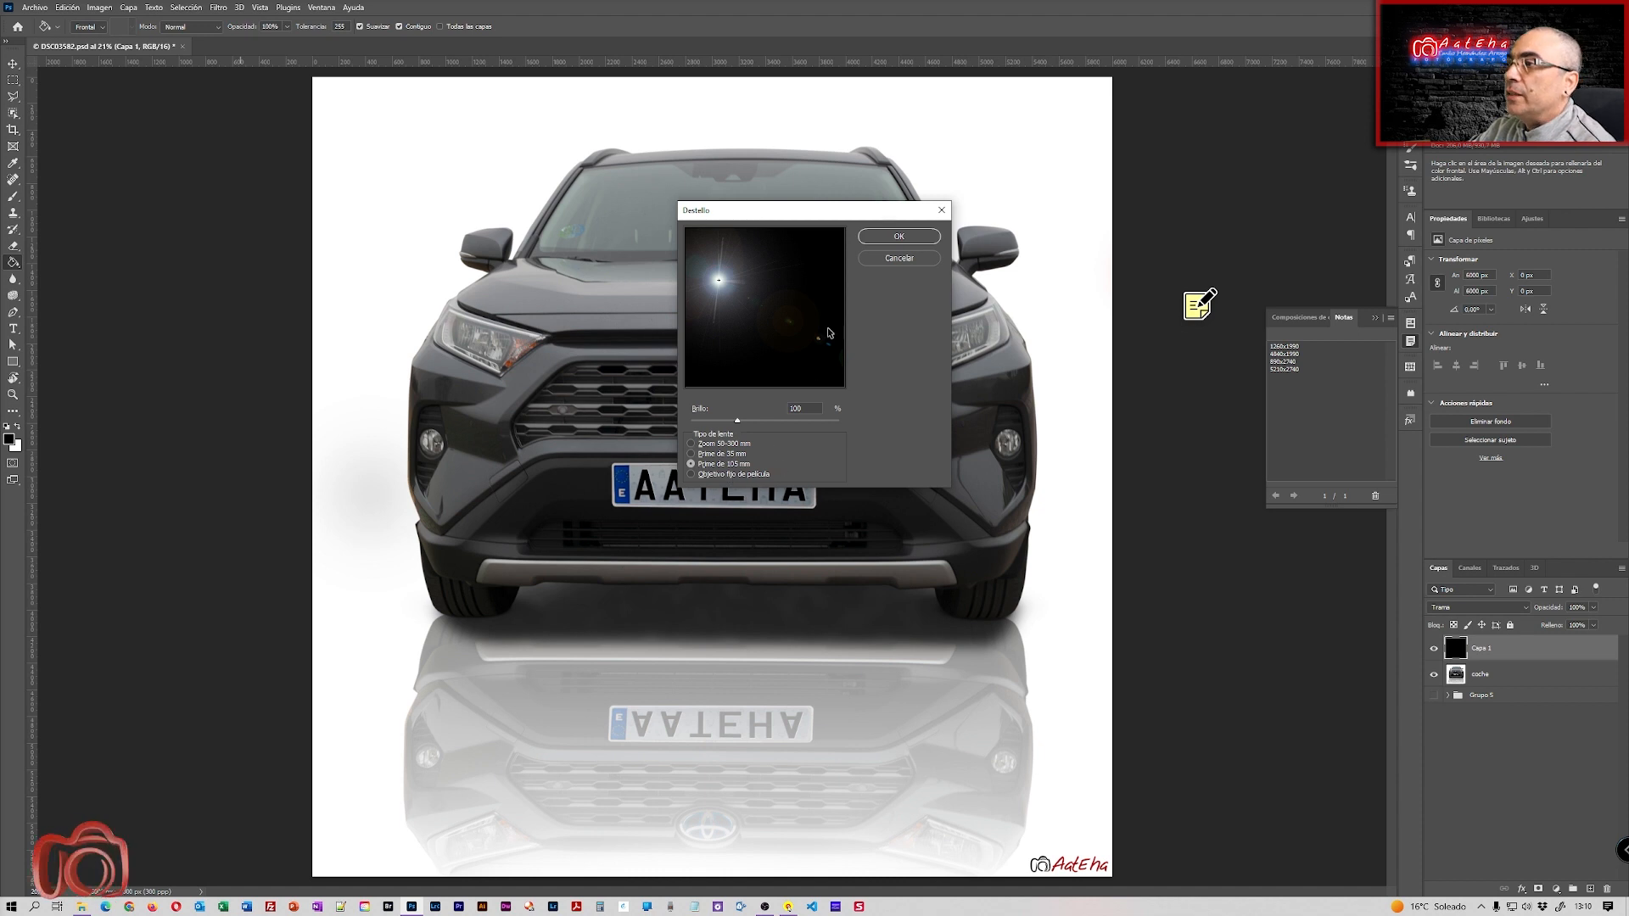
left_click(897, 237)
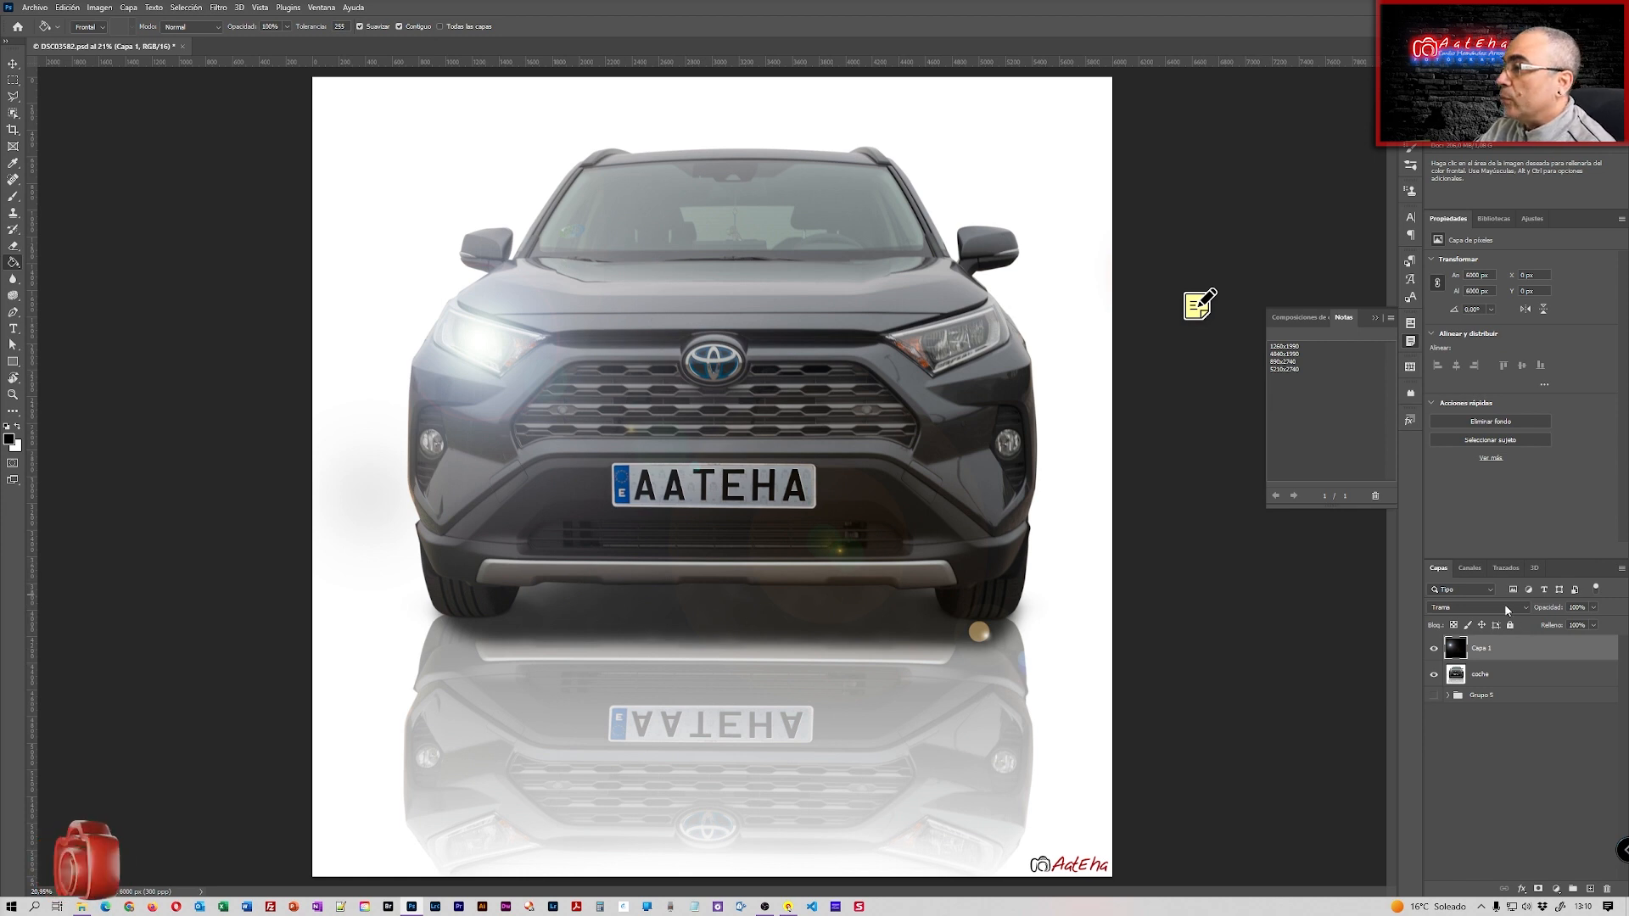
Switch the flare layer's blend mode to Normal to examine the flare on black, and restore it to Trama
left_click(1462, 606)
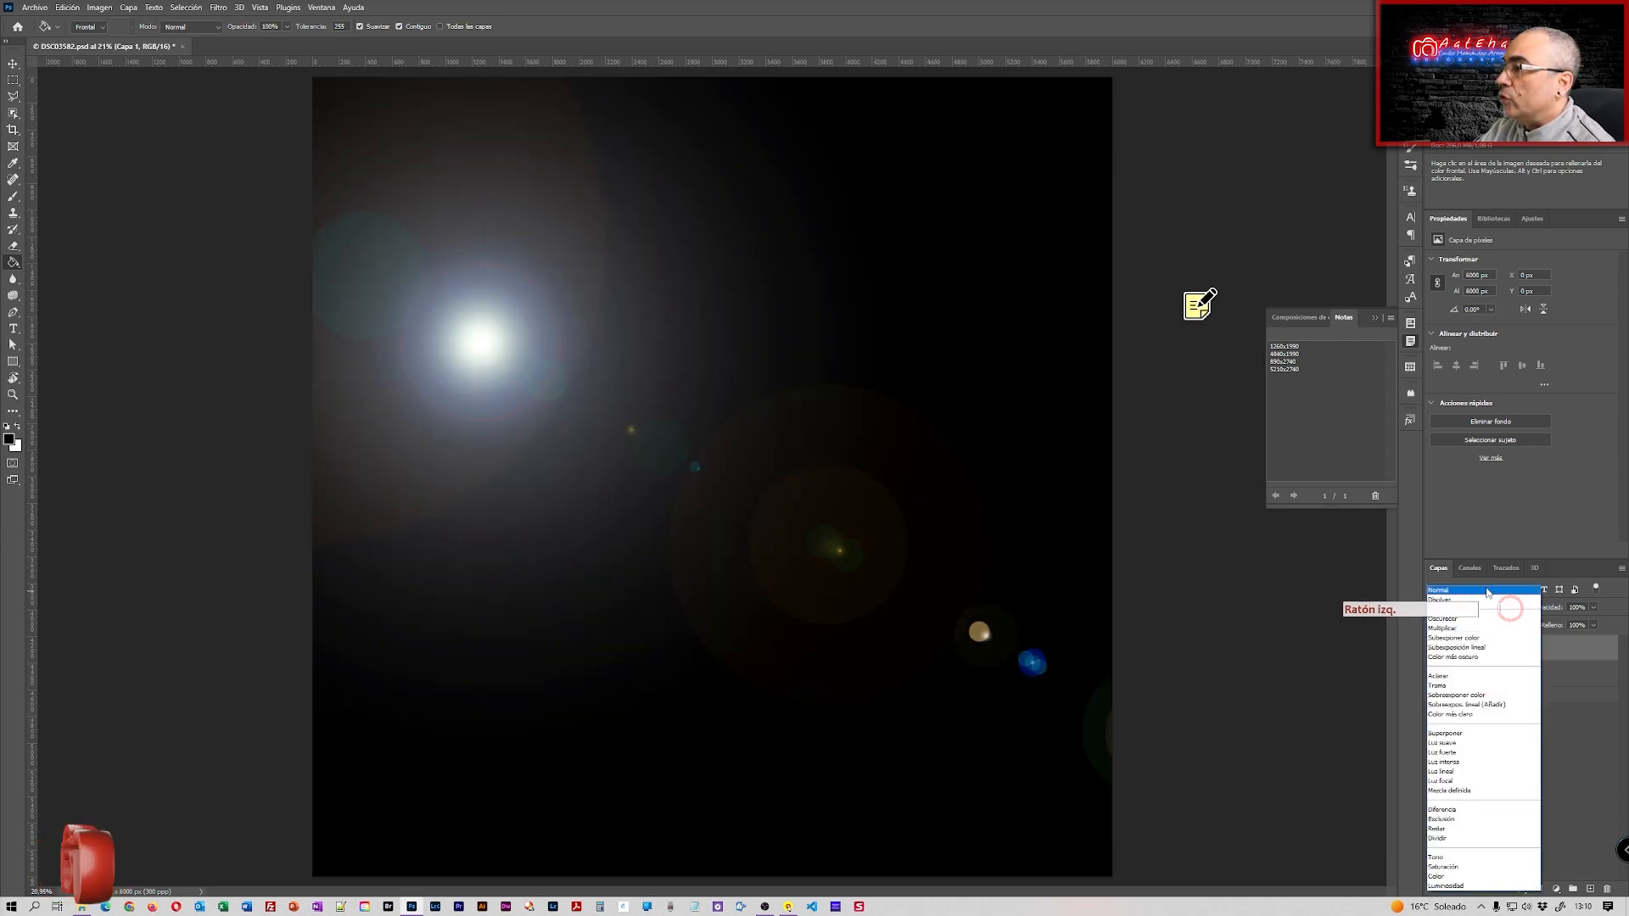
left_click(1484, 589)
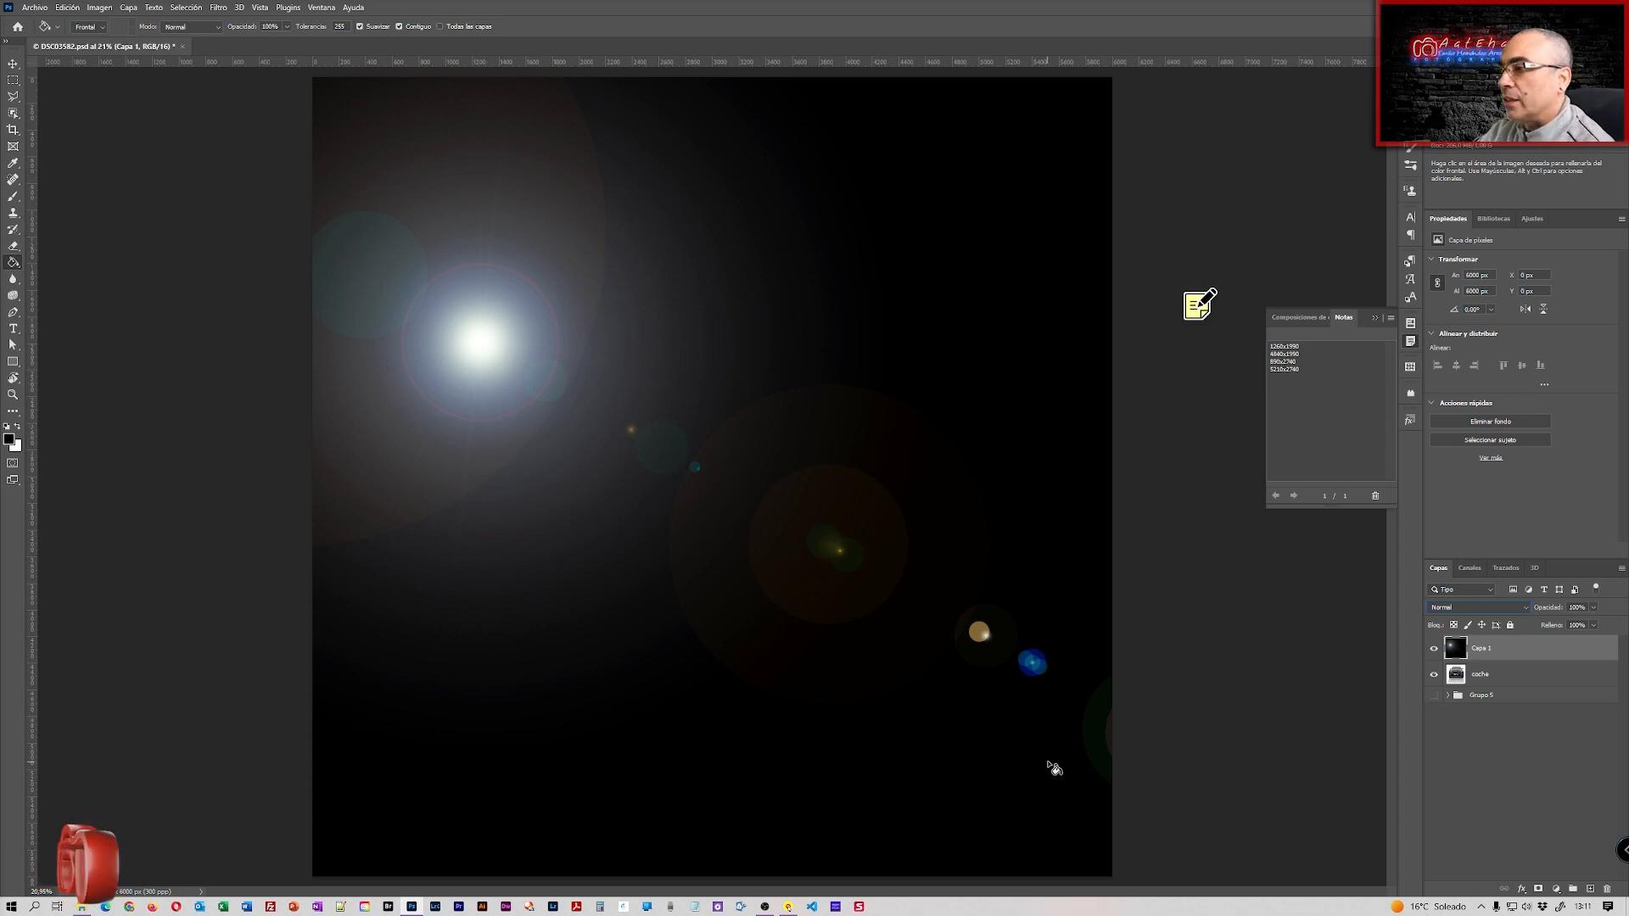
left_click(1507, 608)
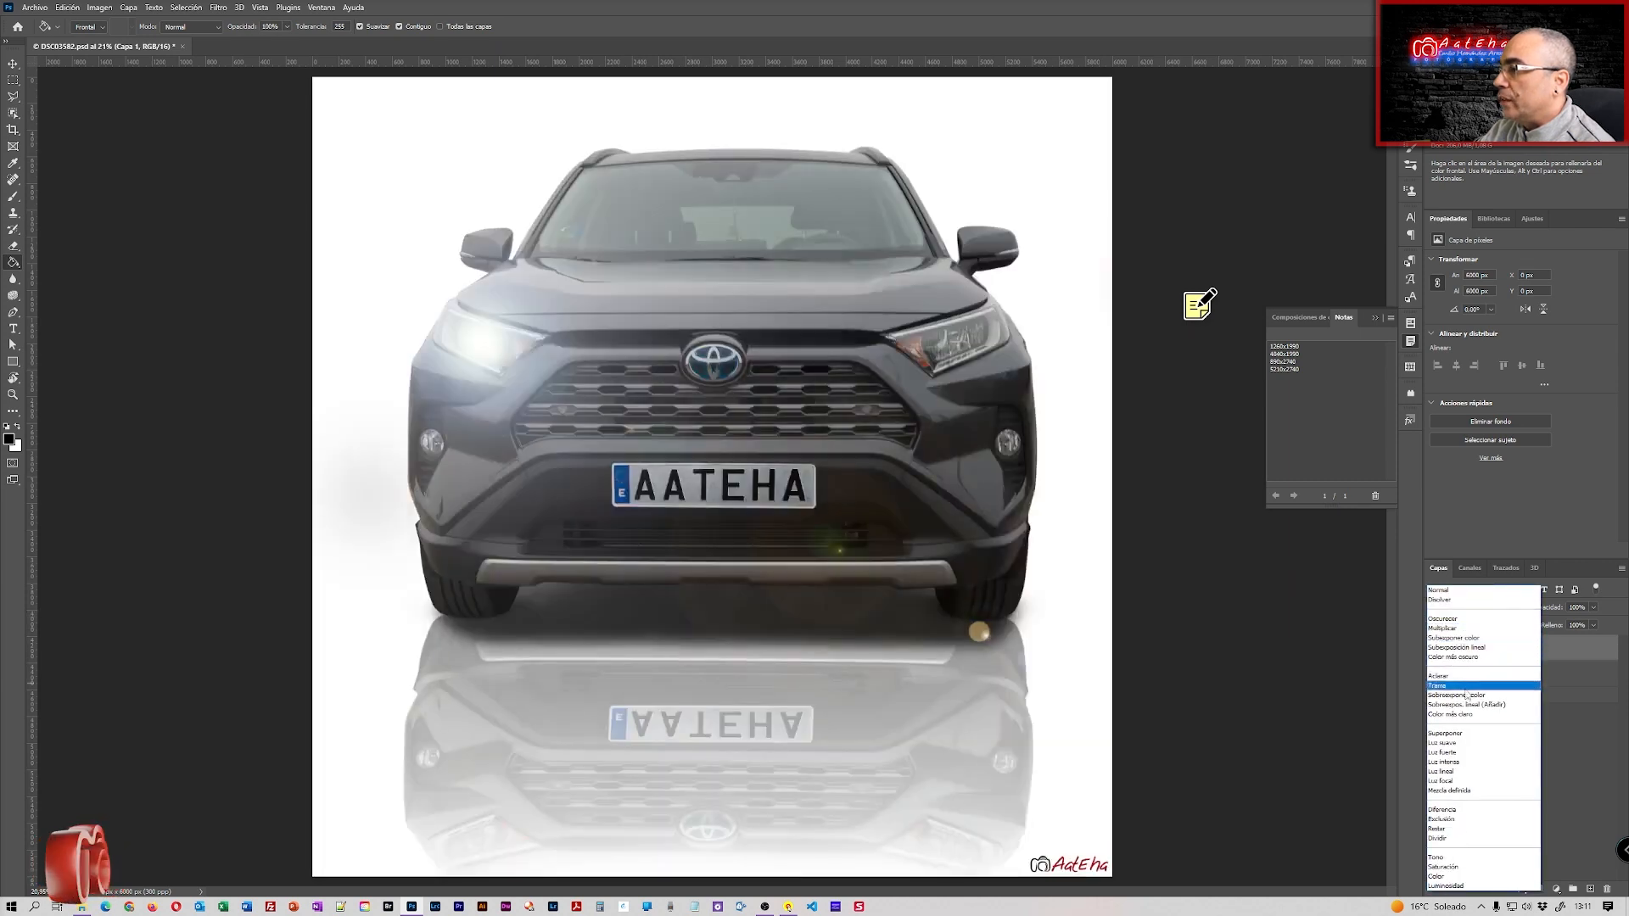
left_click(1460, 686)
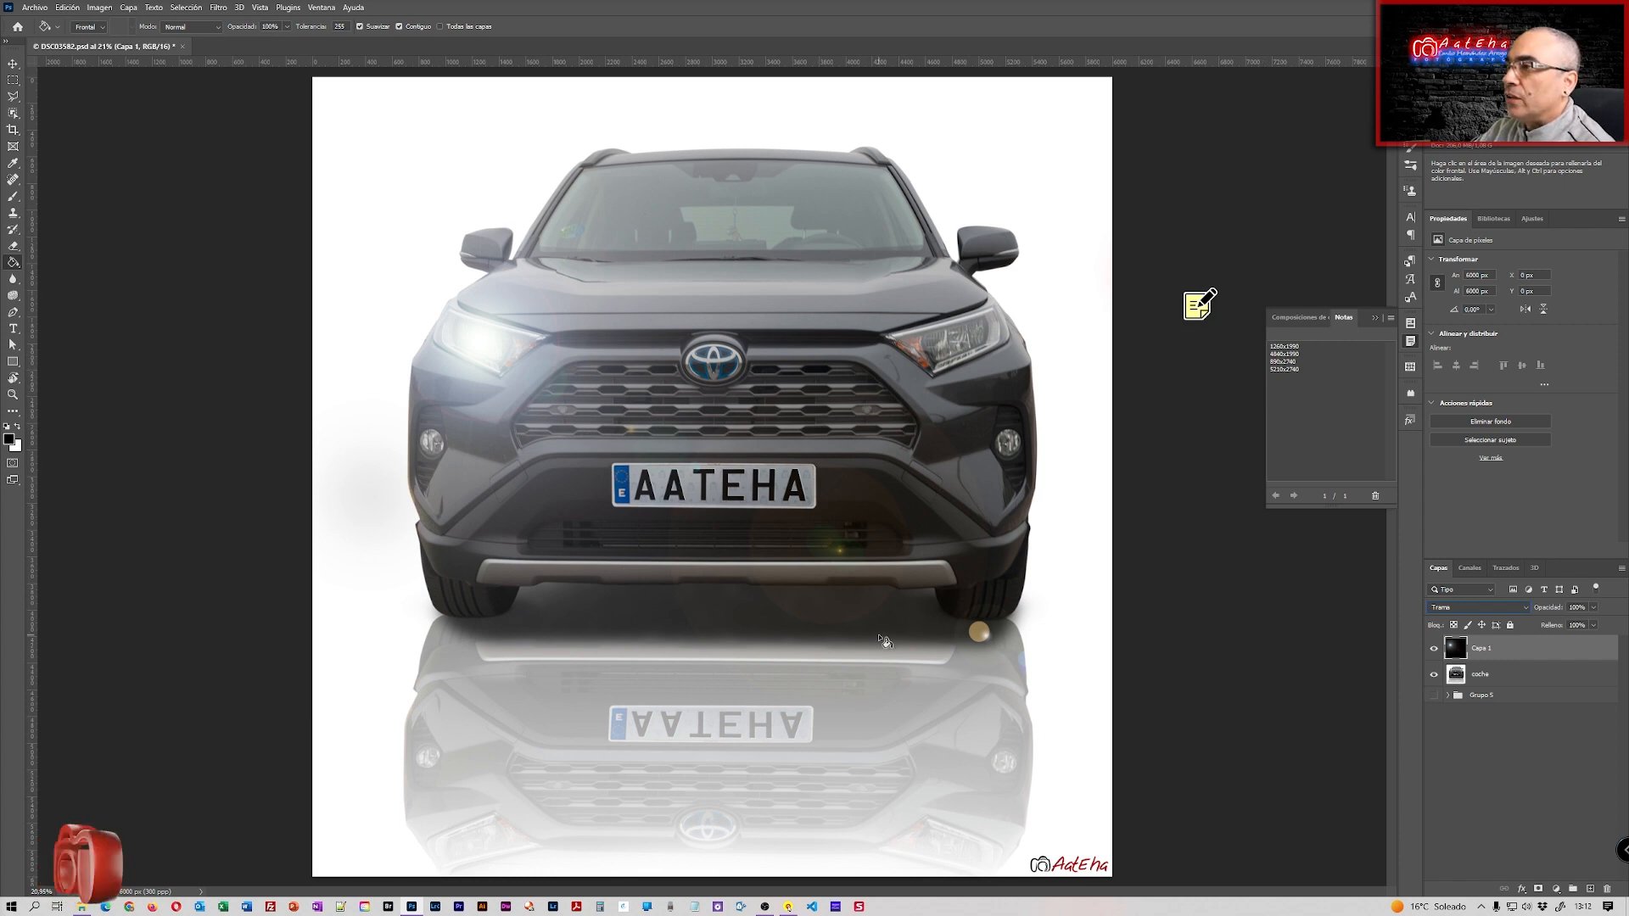
Duplicate the flare layer and move the copy so its flare sits on the unlit headlight
left_click(1536, 650)
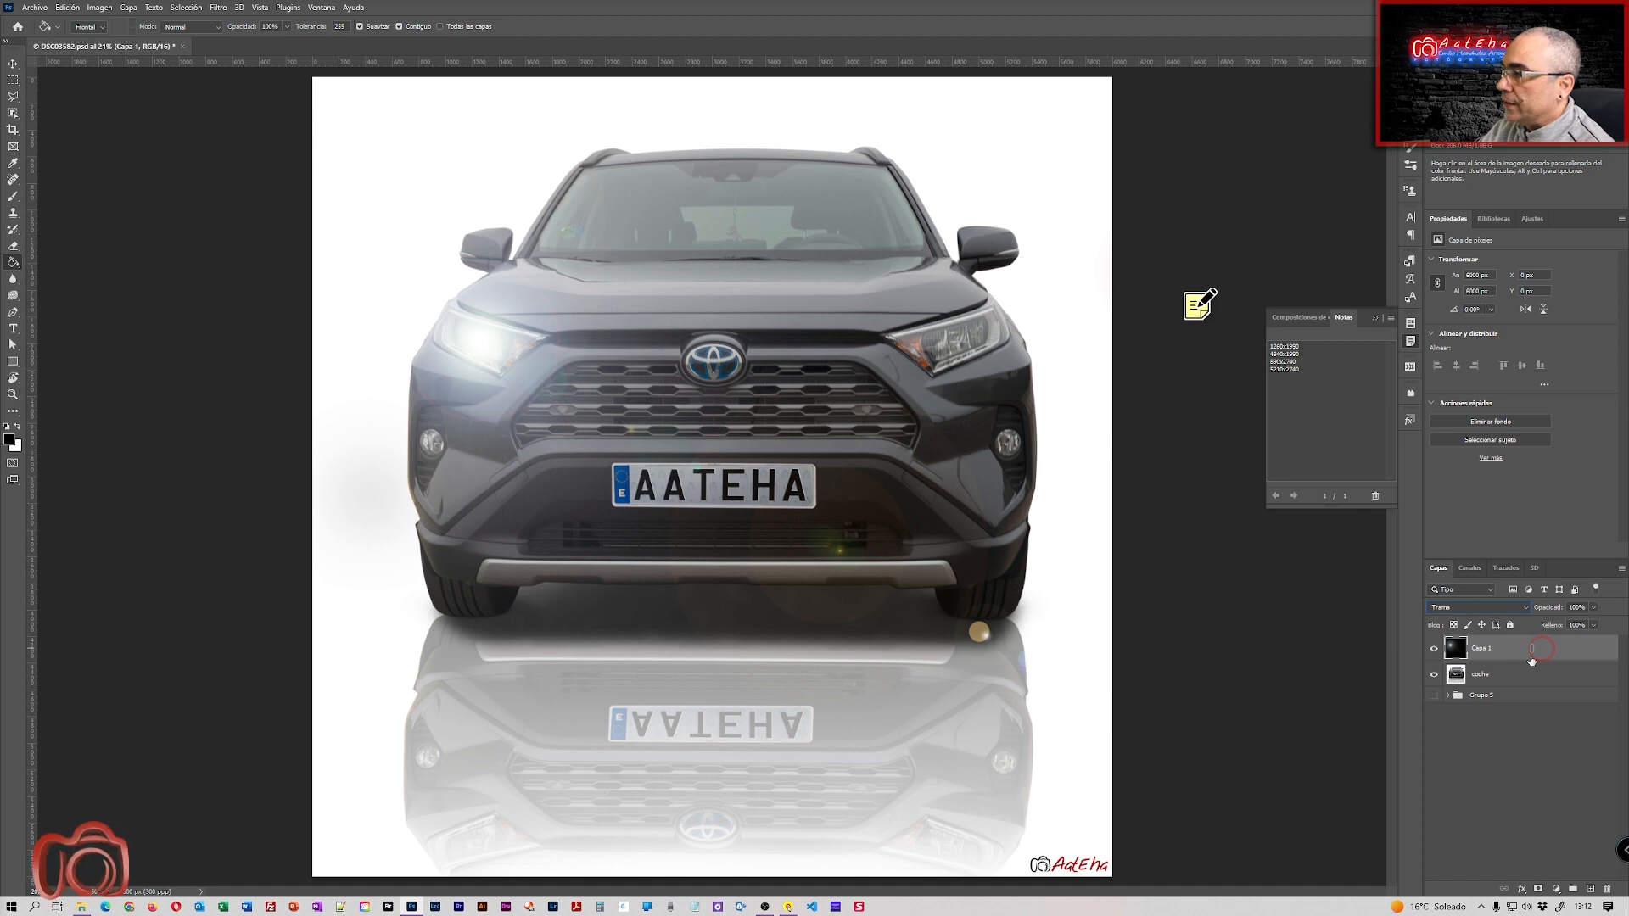
key("ctrl+j")
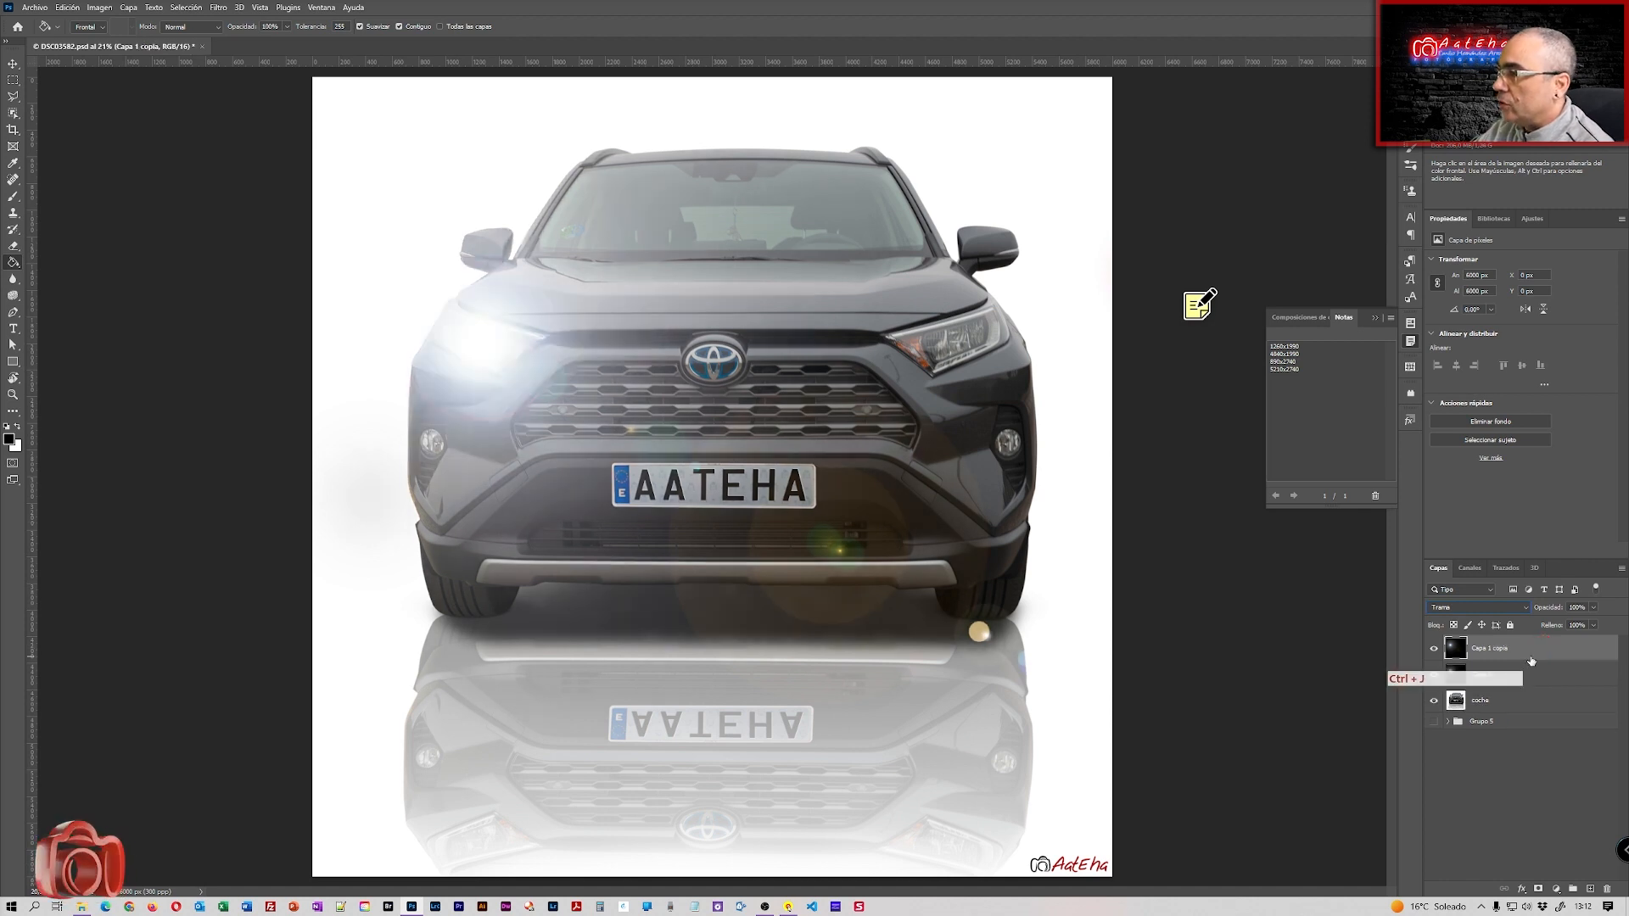
left_click(12, 65)
left_click_drag(491, 349, 952, 342)
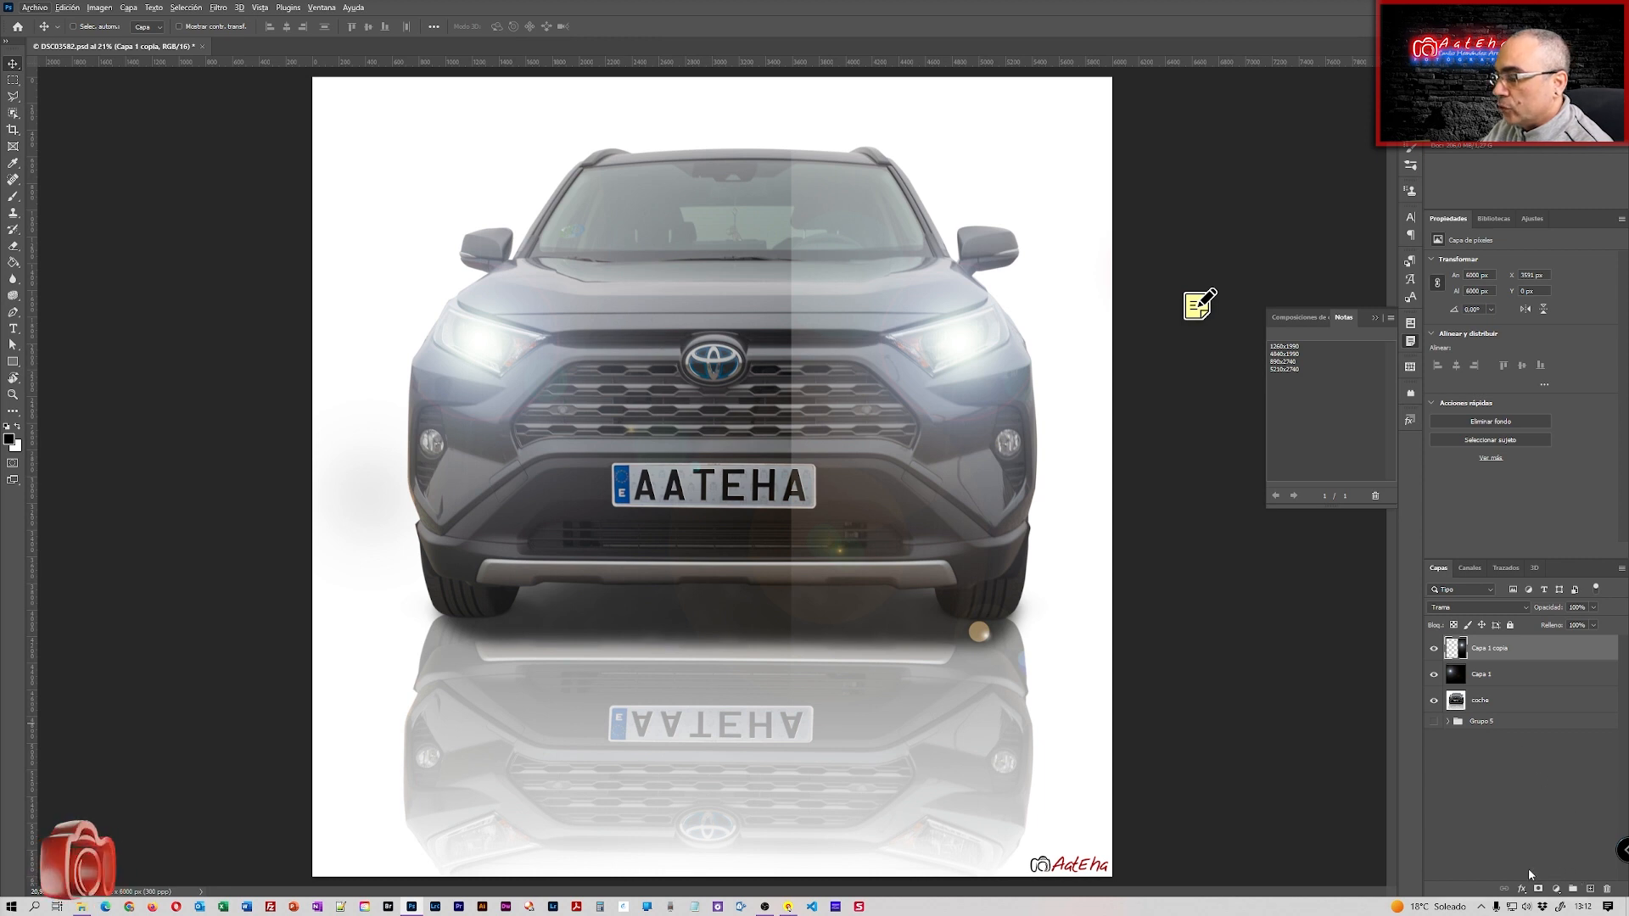
Add a black mask to the copied flare layer and paint it white with a large soft brush over the second headlight
left_click(1539, 889, "alt")
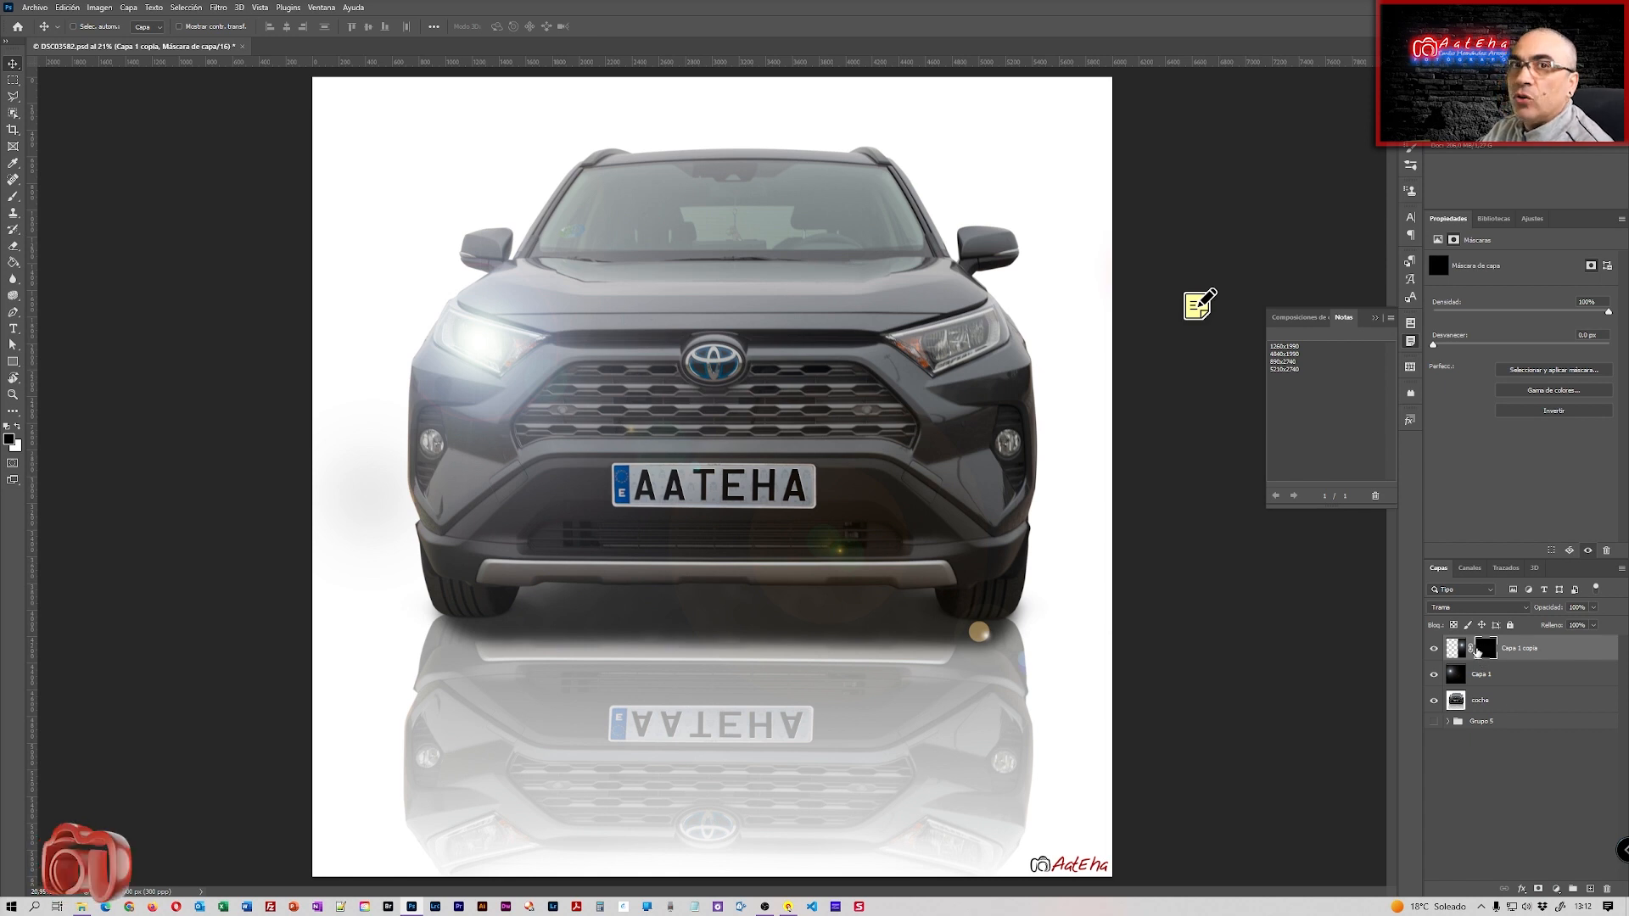
left_click(13, 196)
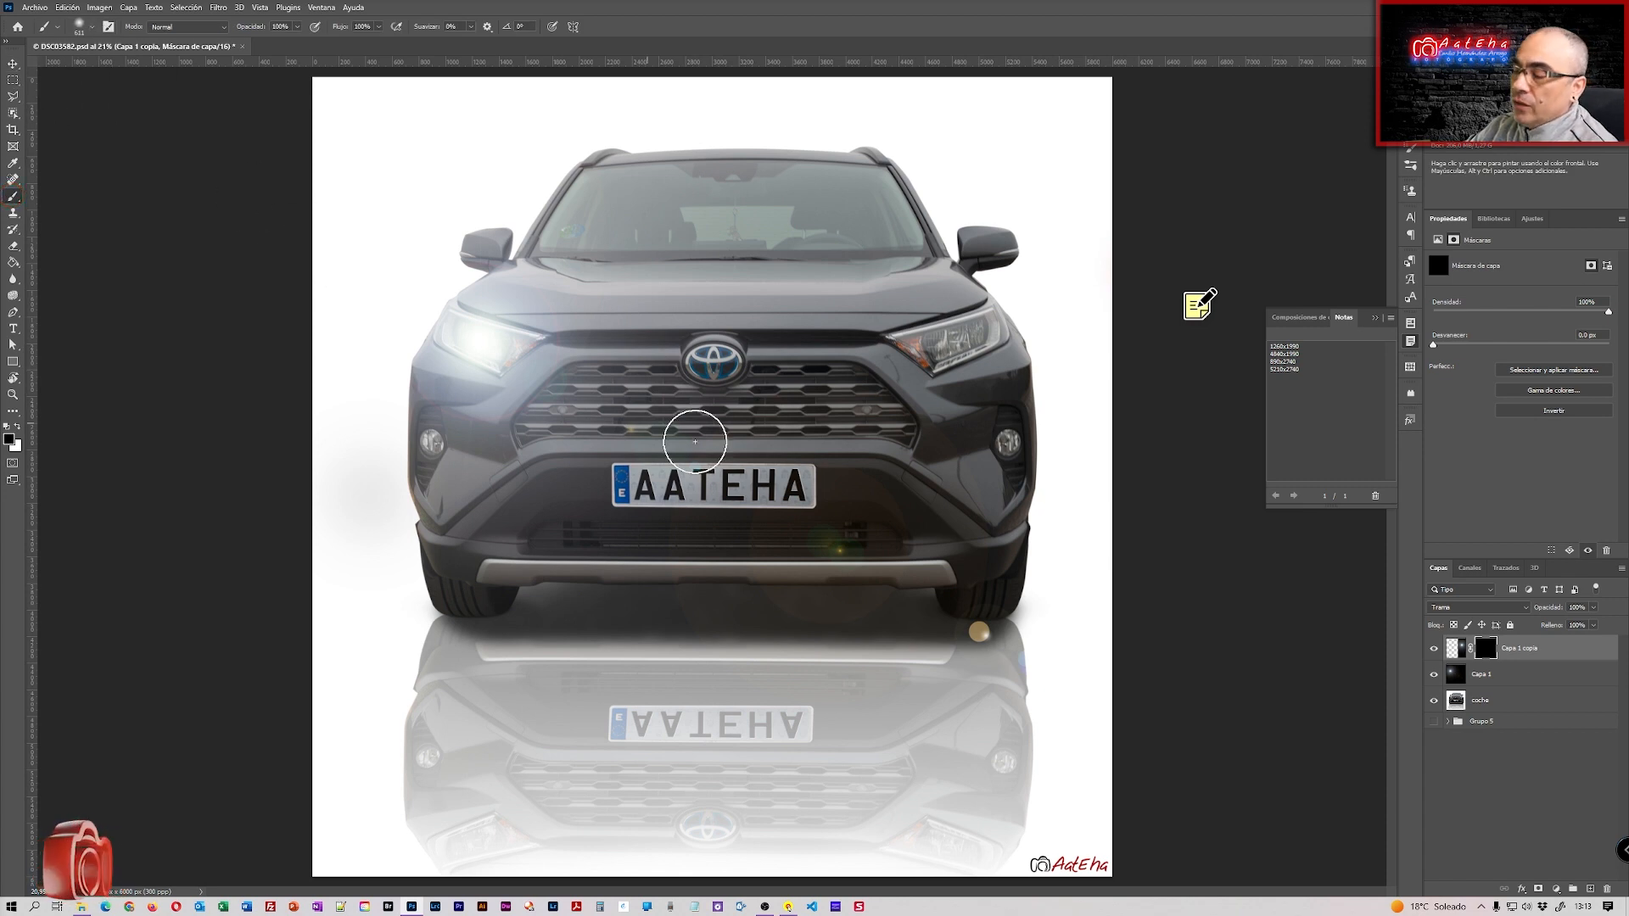
right_click(766, 453, "alt")
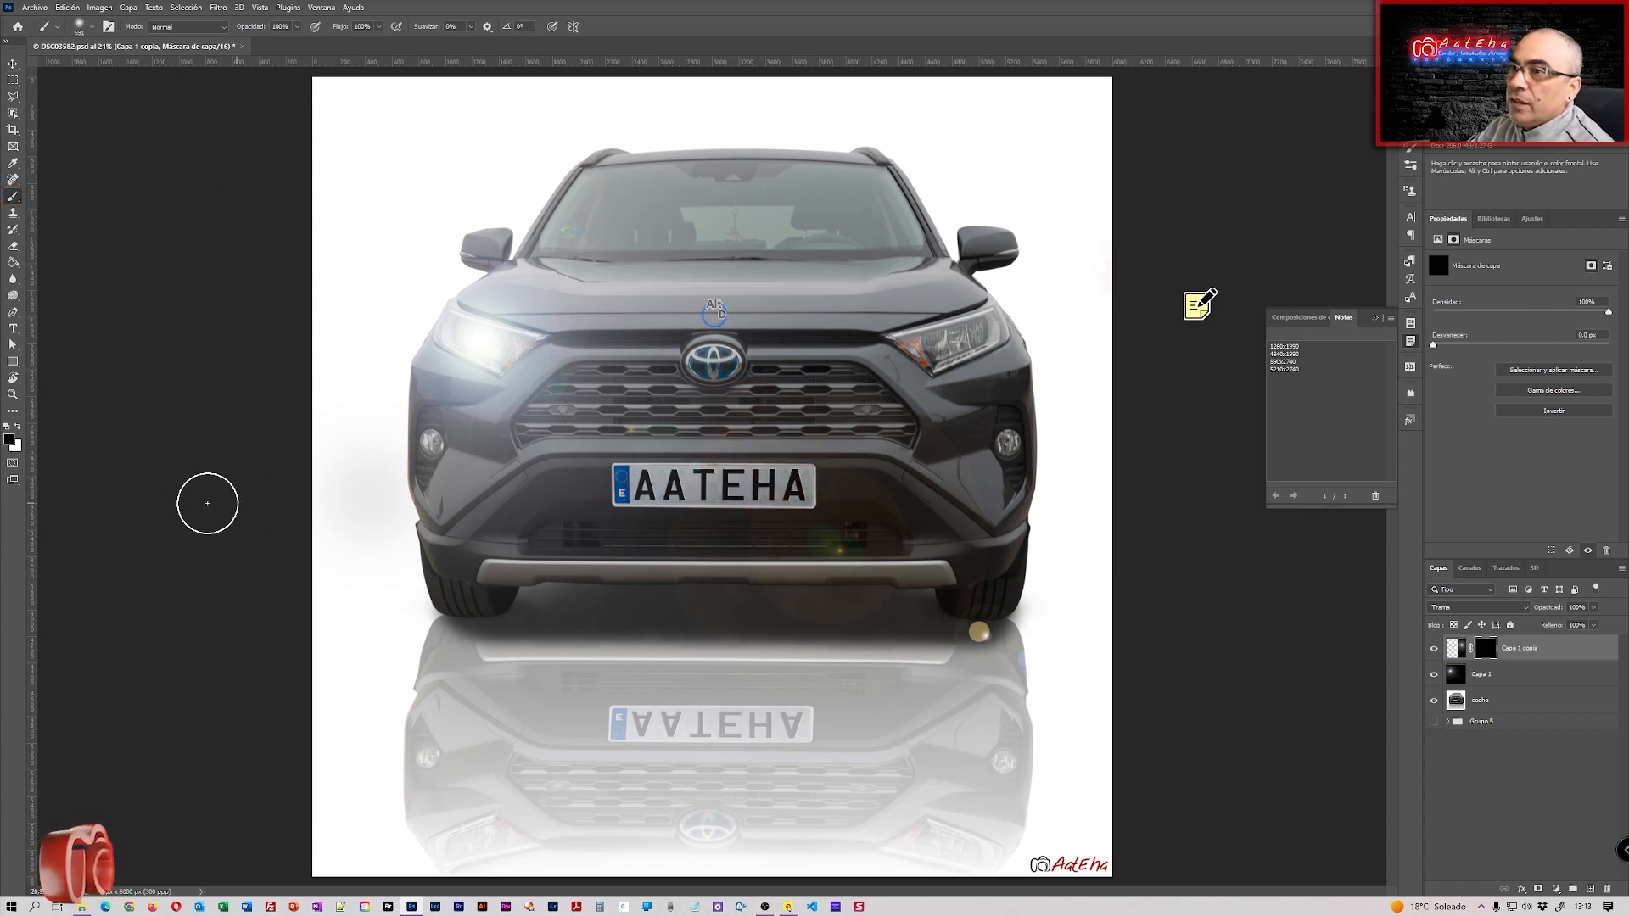
left_click(17, 429)
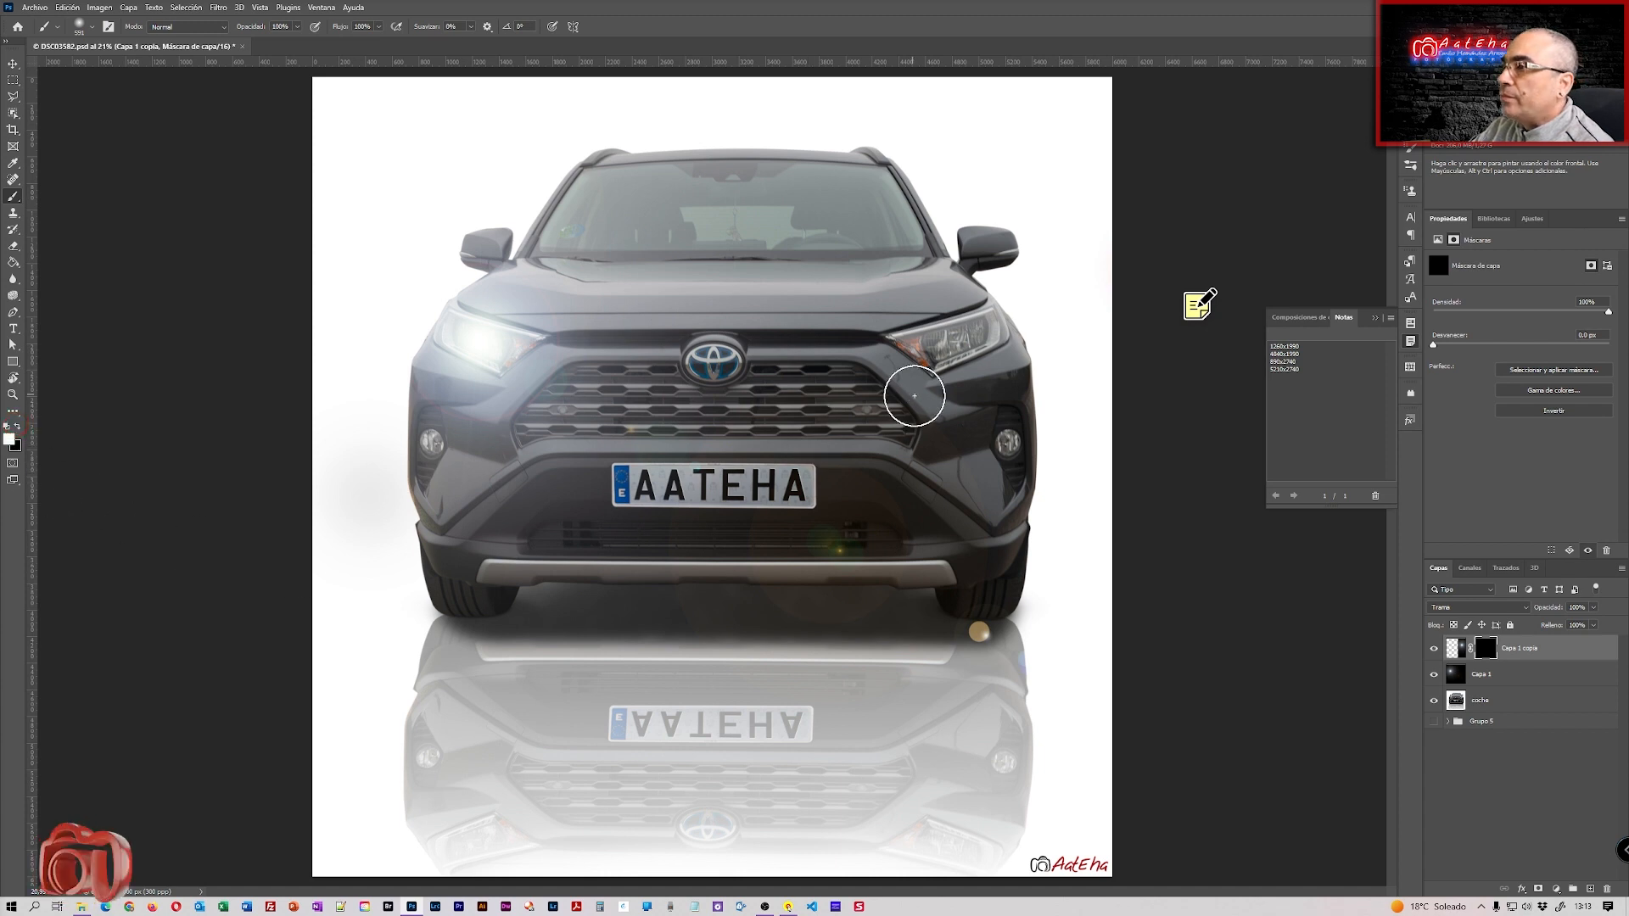
right_click(951, 352, "alt")
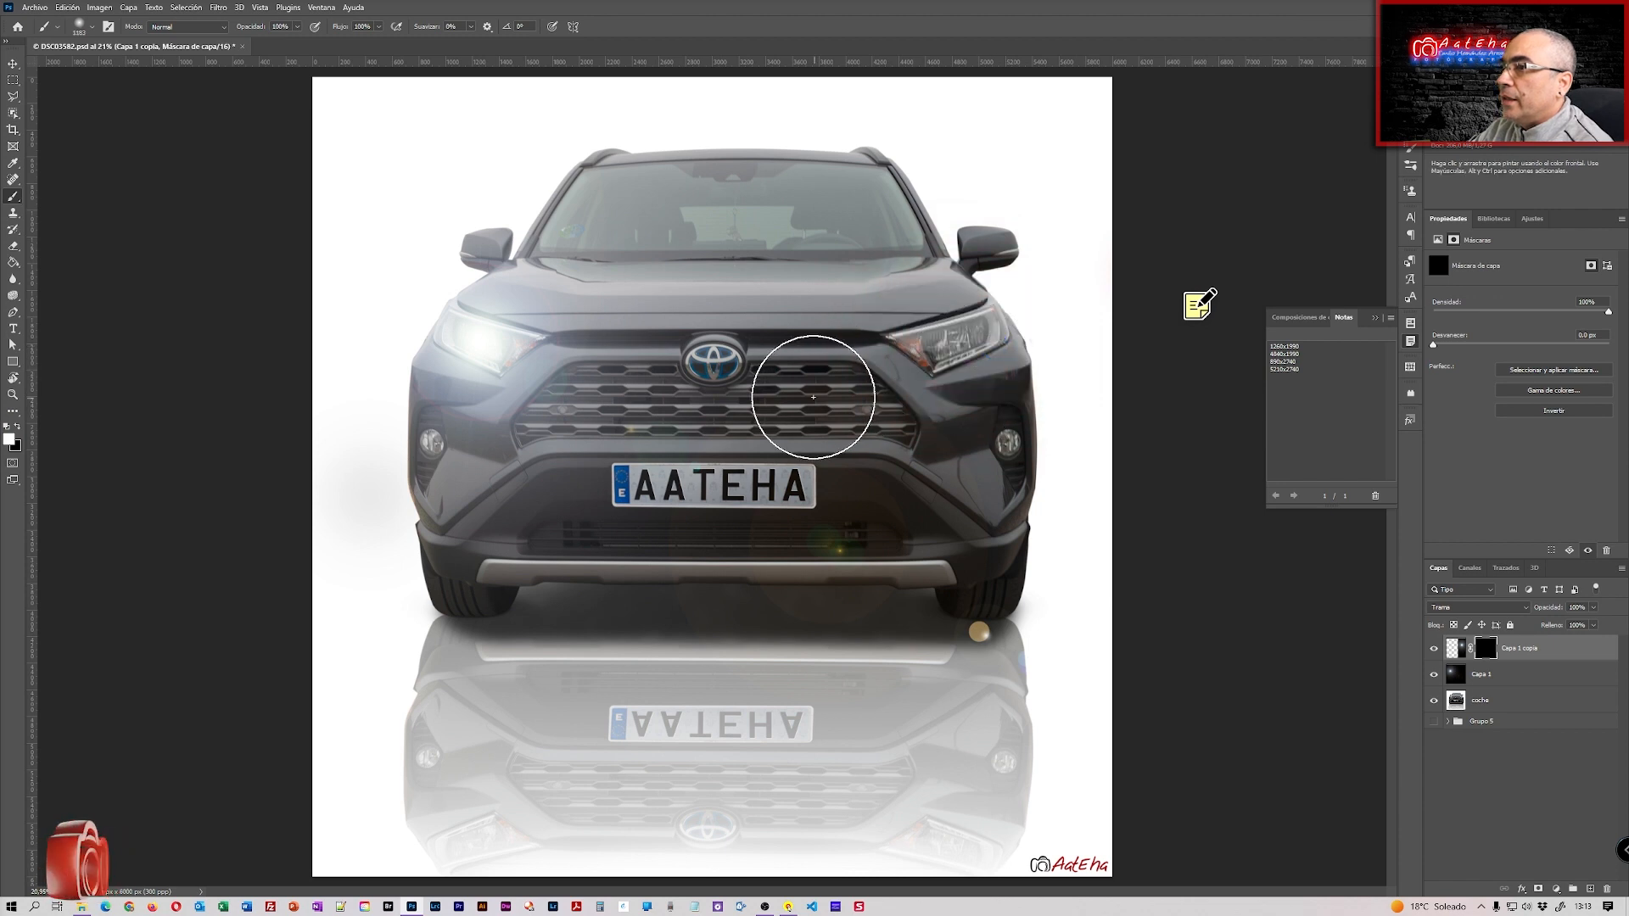
right_click(947, 341, "alt")
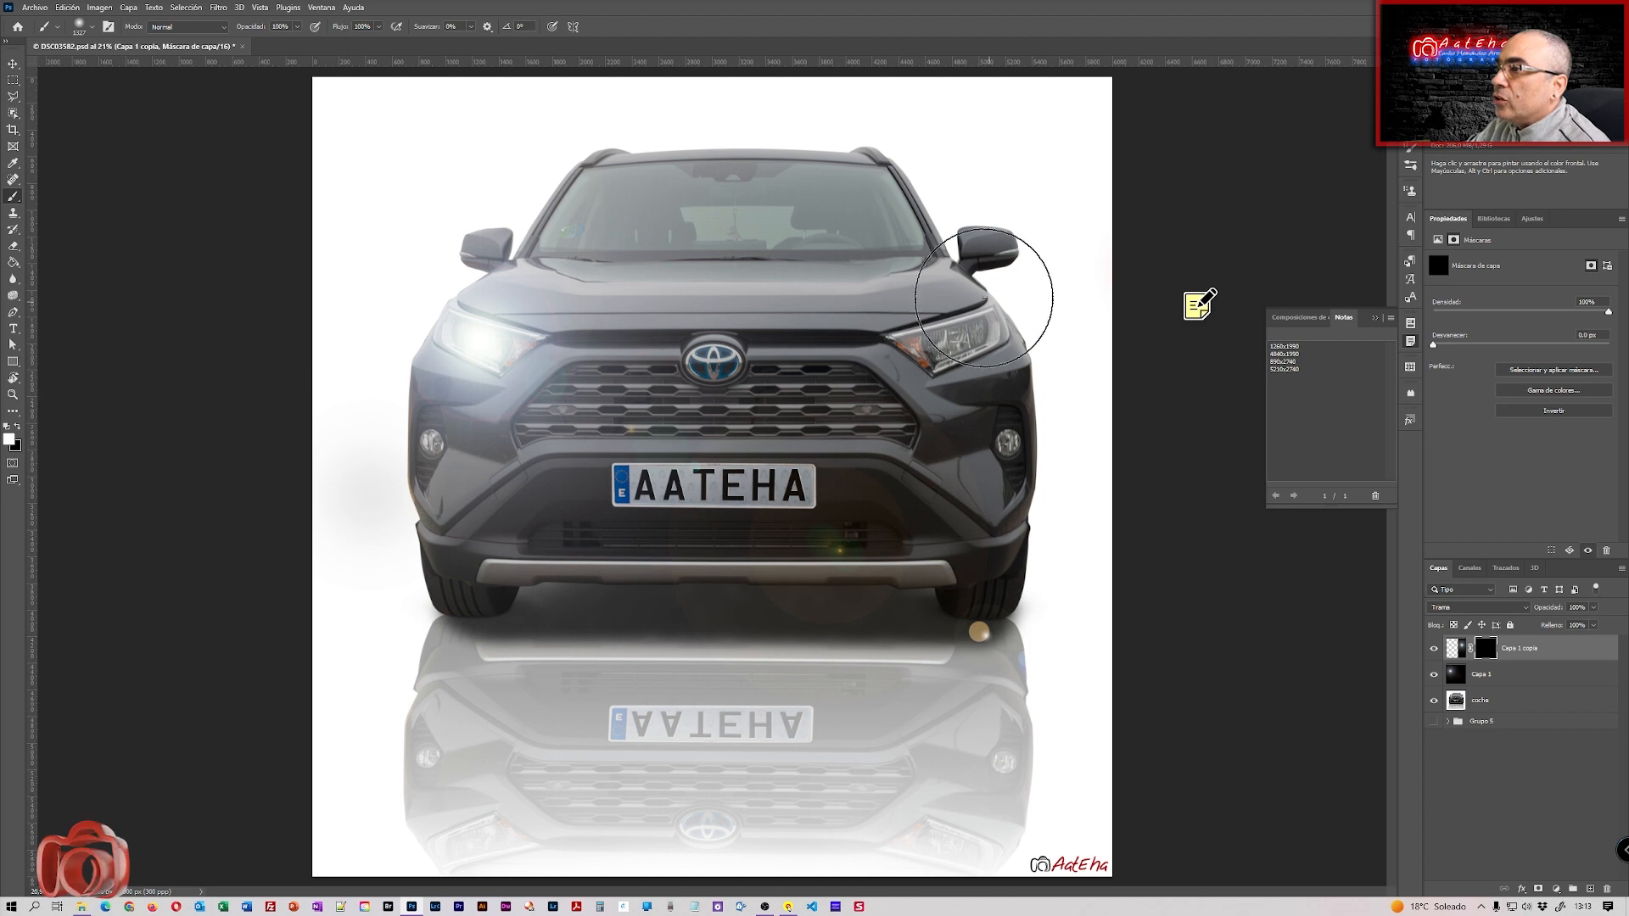
left_click(953, 338)
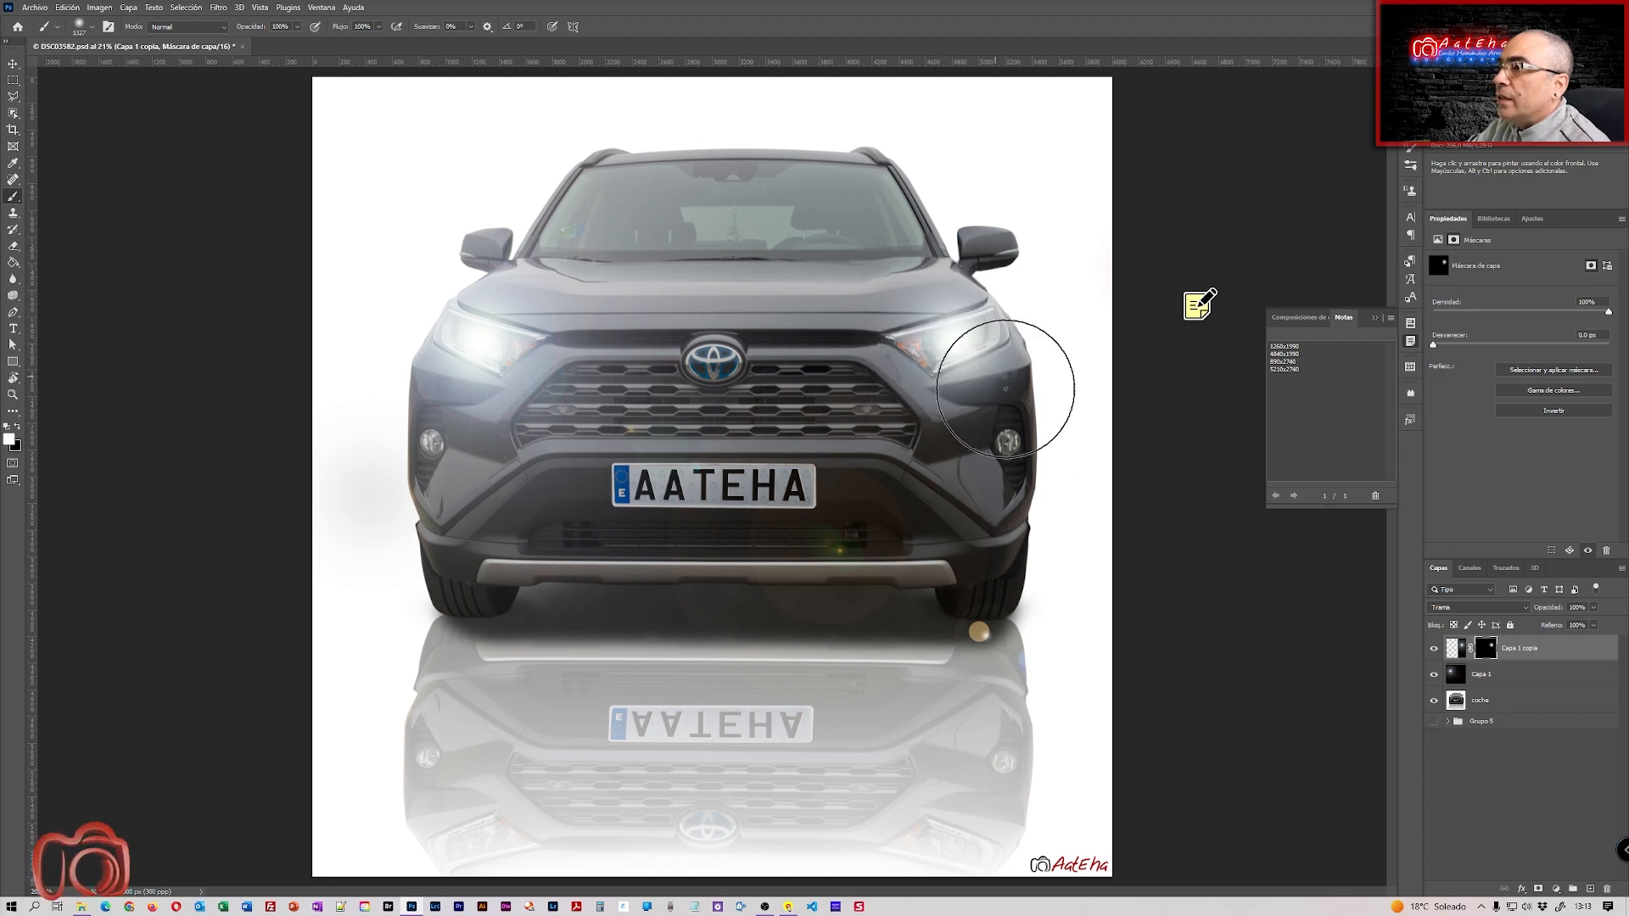
left_click(952, 340)
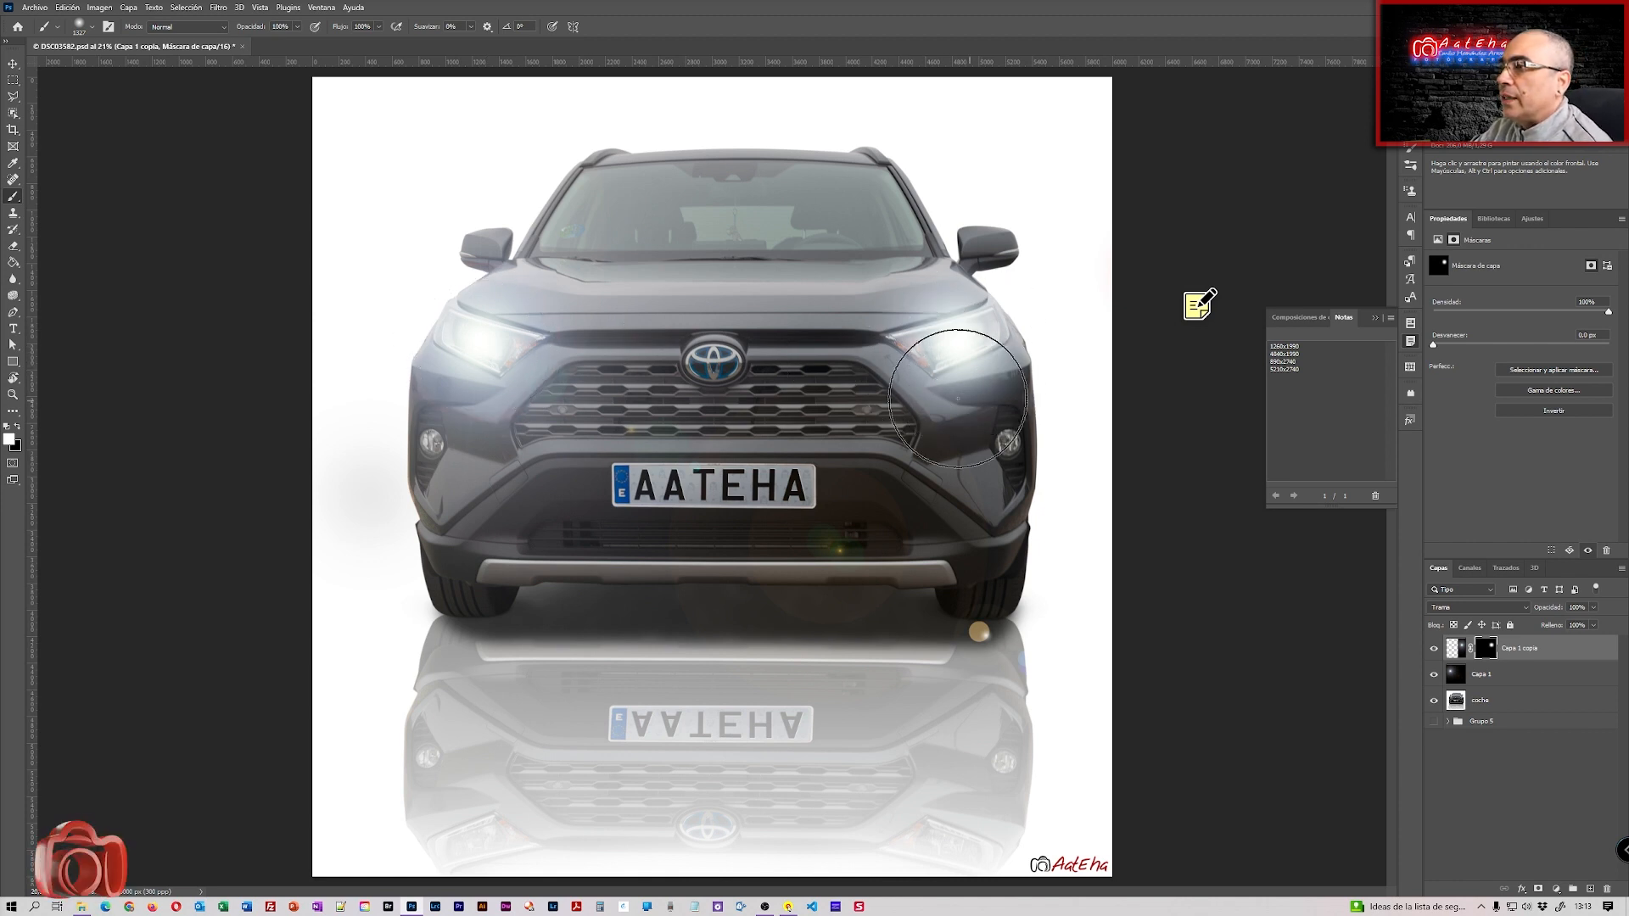
left_click(944, 349)
Try extending the white mask painting from the second headlight toward the grille, and undo the stroke
mouse_move(926, 344)
left_mouse_down()
mouse_move(962, 327)
mouse_move(874, 351)
mouse_move(897, 347)
mouse_move(815, 319)
mouse_move(793, 347)
left_mouse_up()
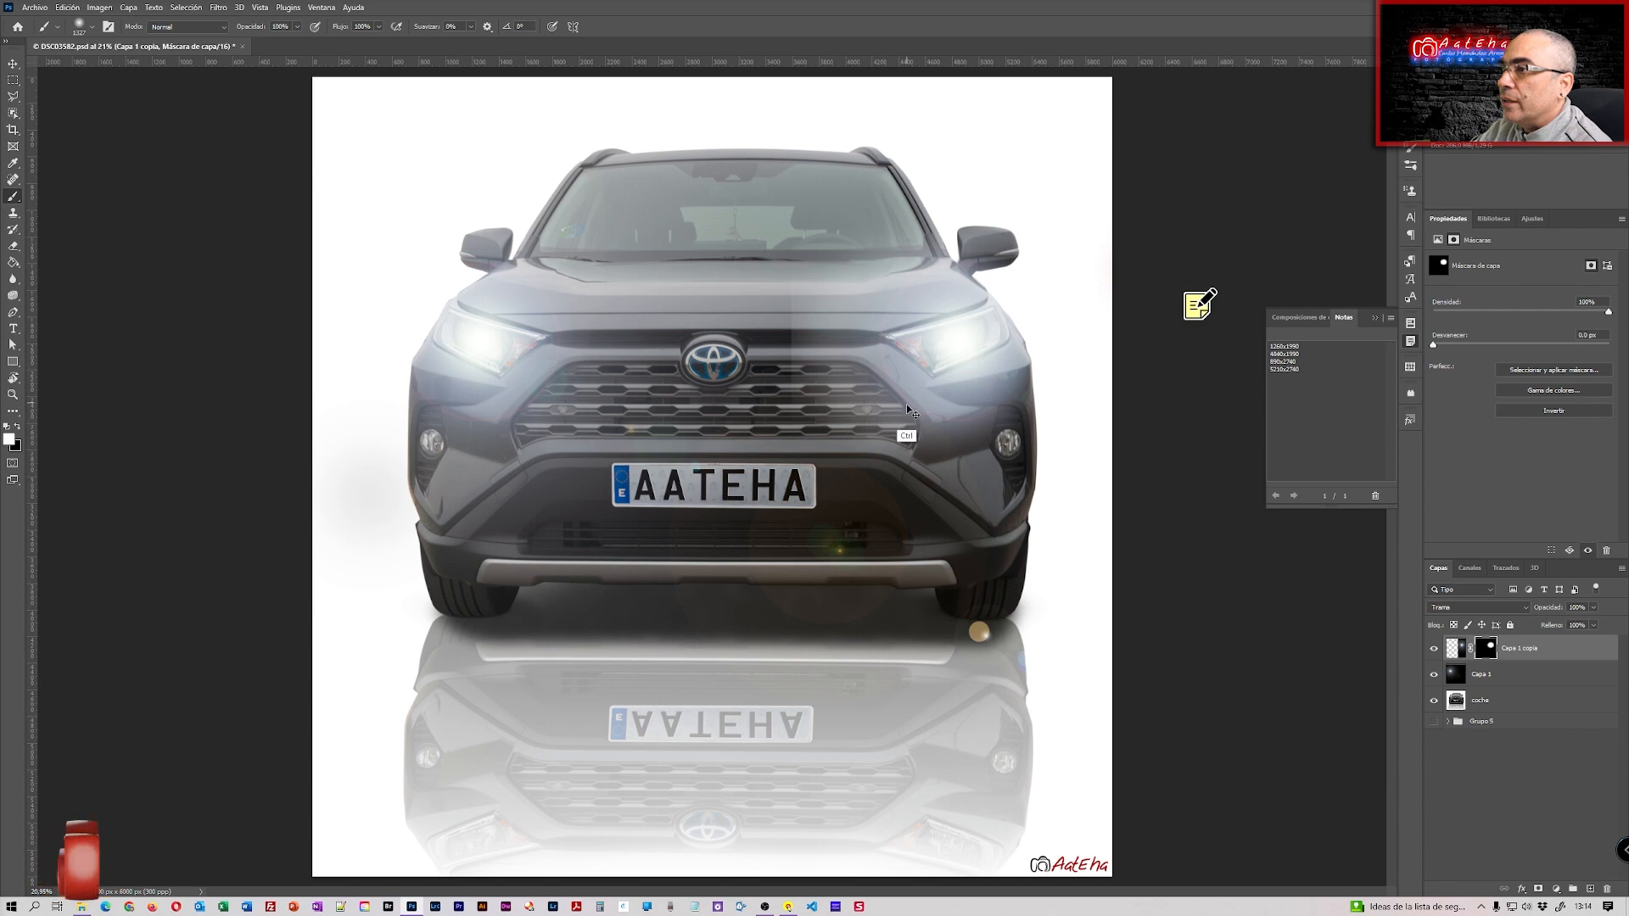
key("ctrl+z")
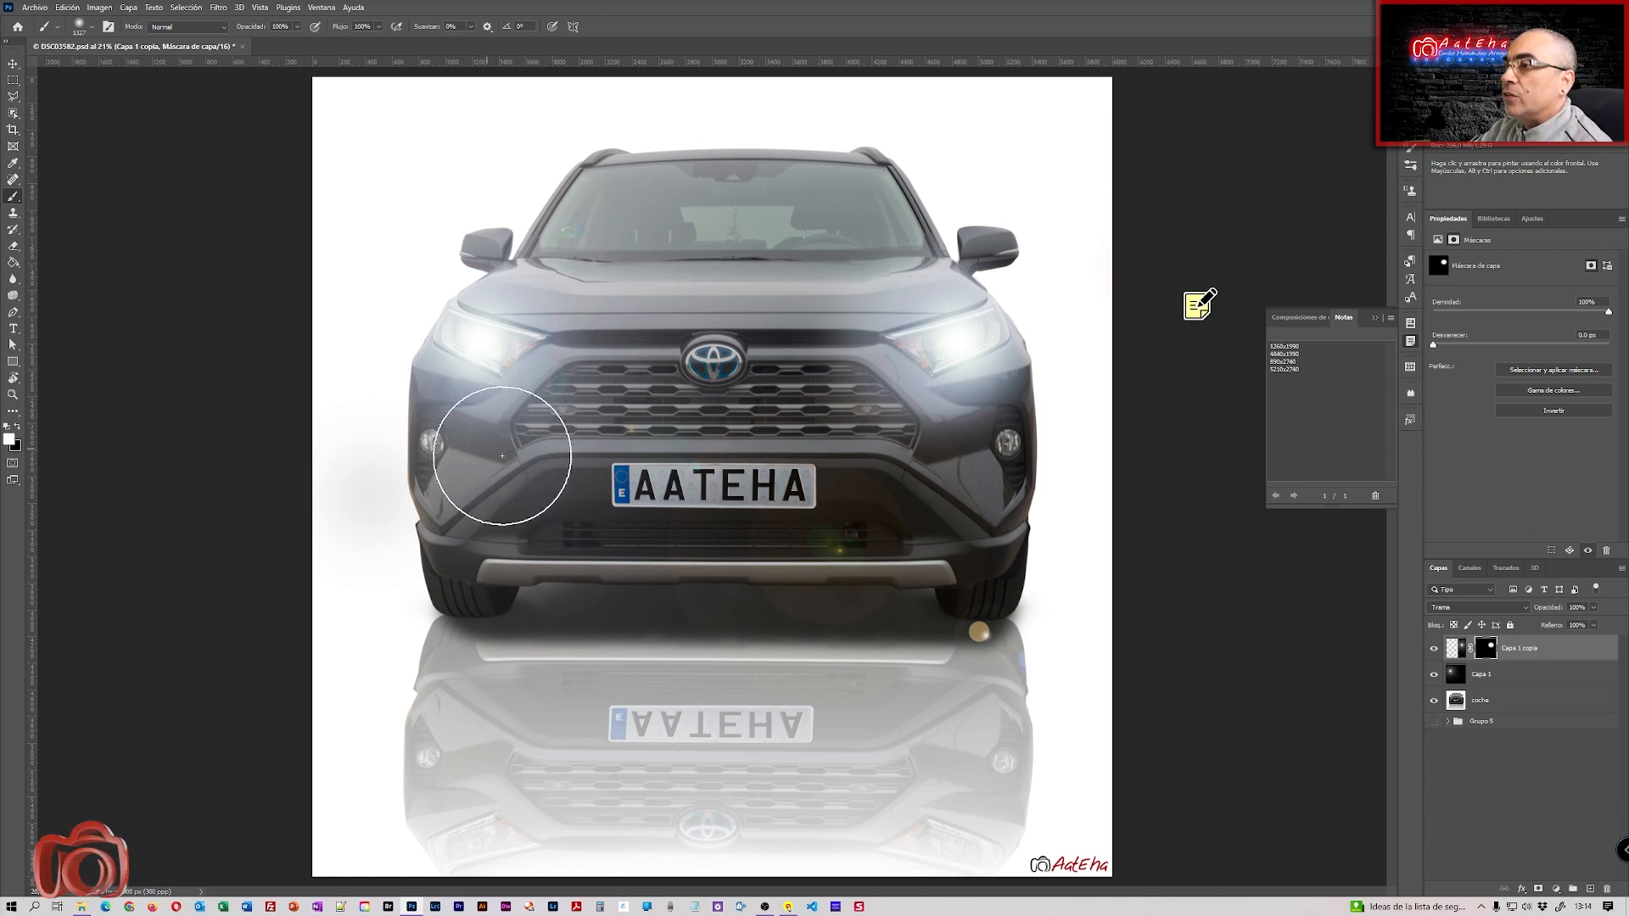
Add a new layer above the copied flare layer, fill it with black, and set its blend mode to Trama
left_click(1571, 650)
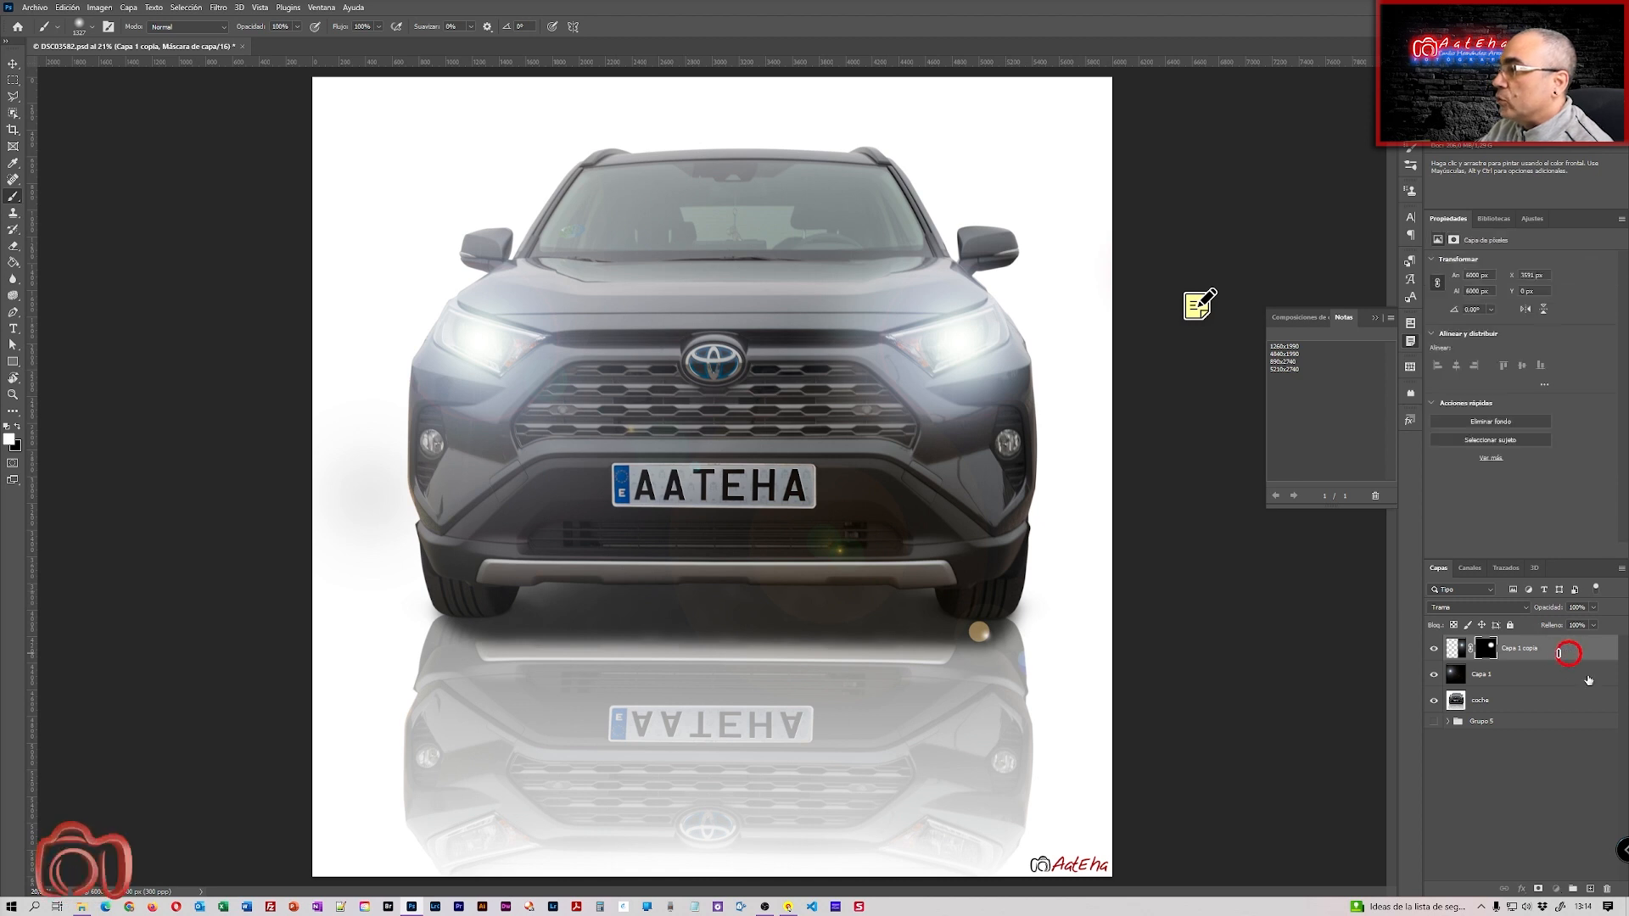
key("ctrl+shift+alt+n")
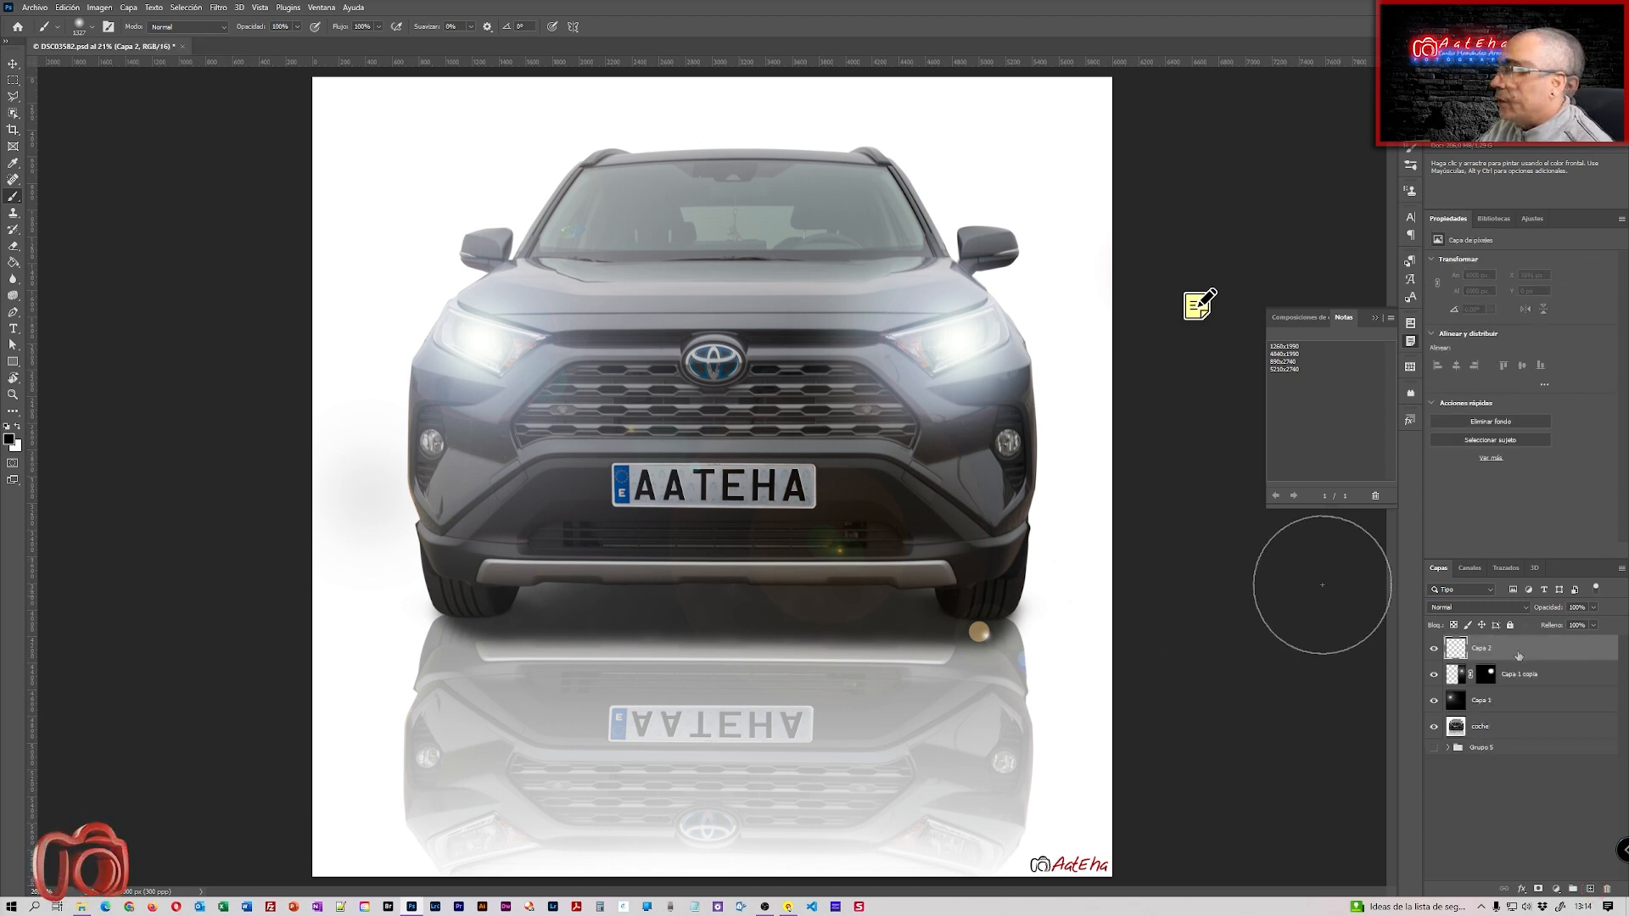
left_click(13, 264)
left_click(792, 320)
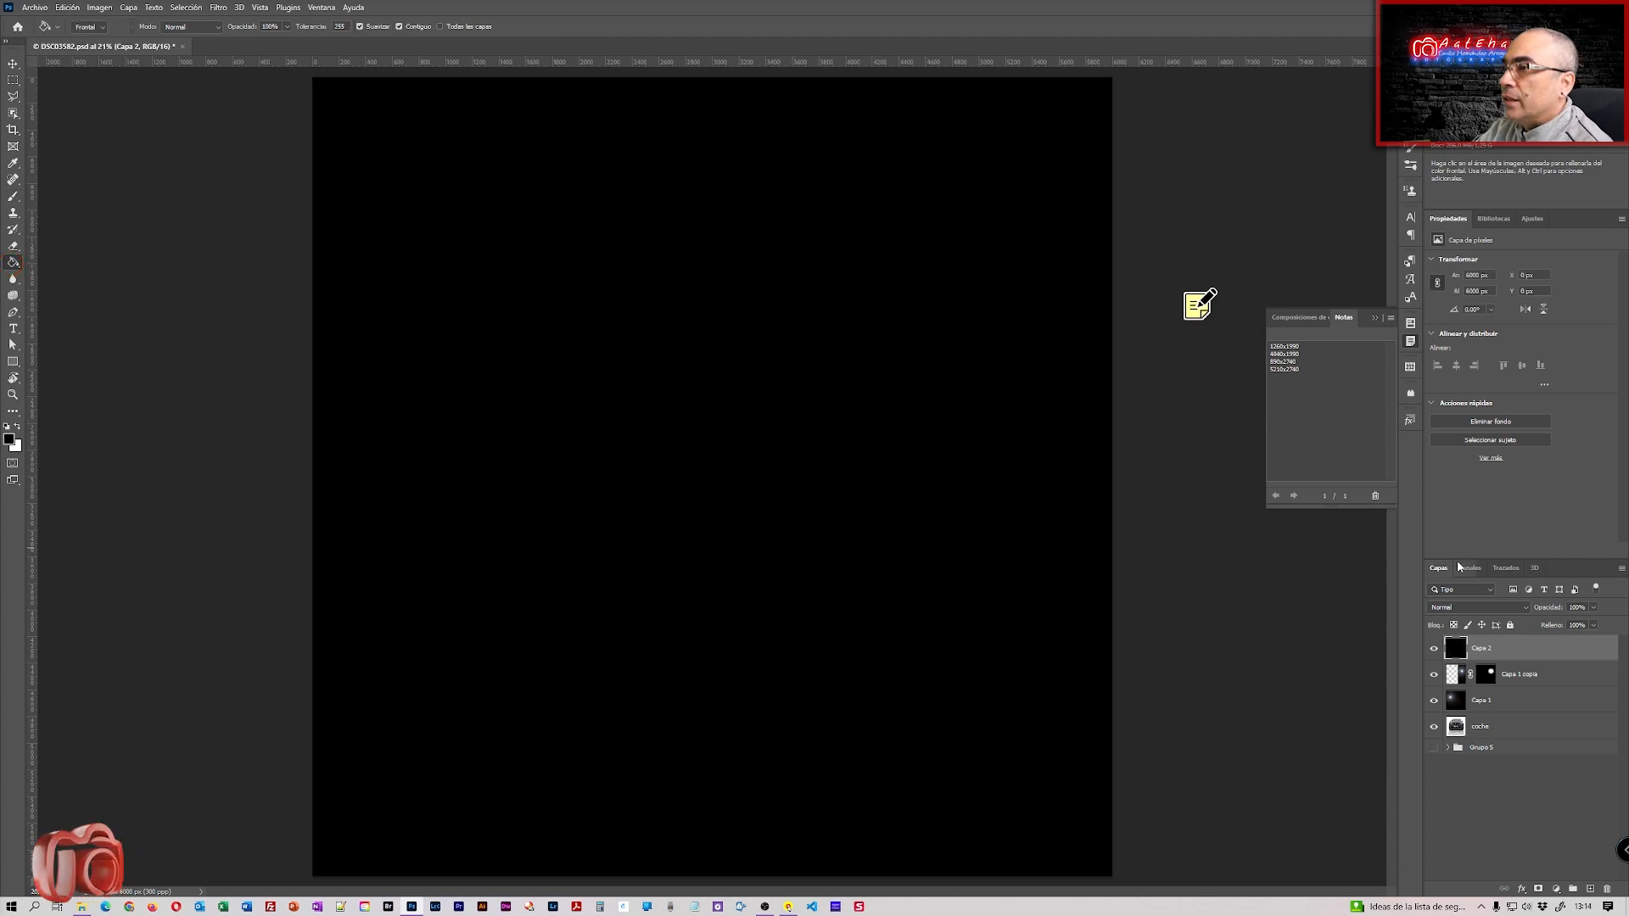
left_click(1509, 608)
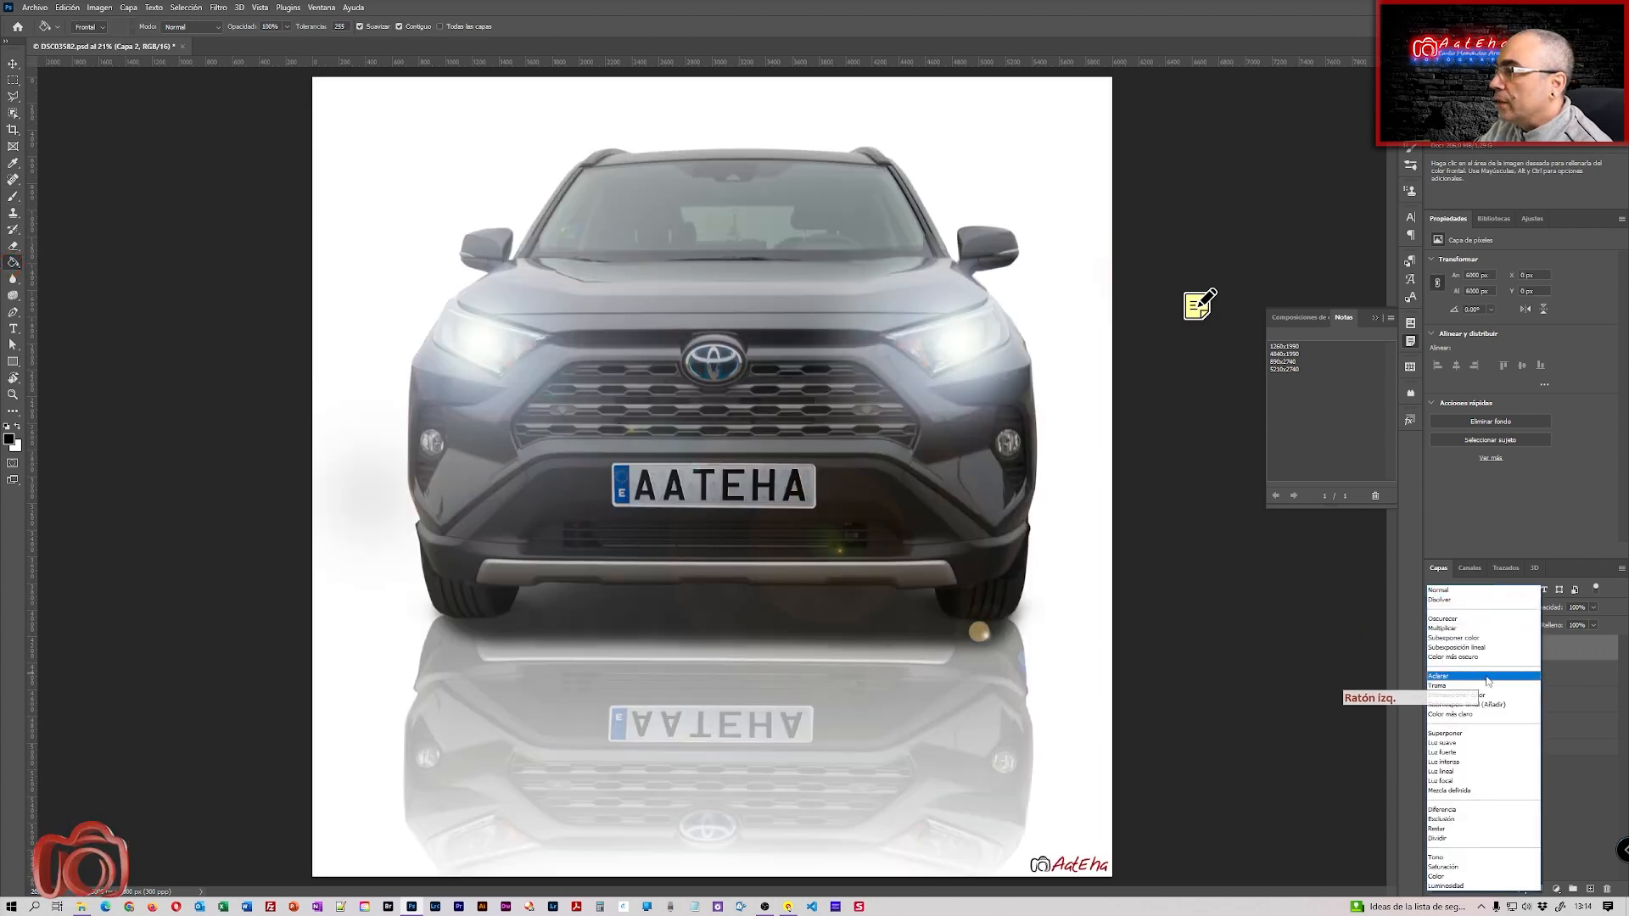
left_click(1486, 689)
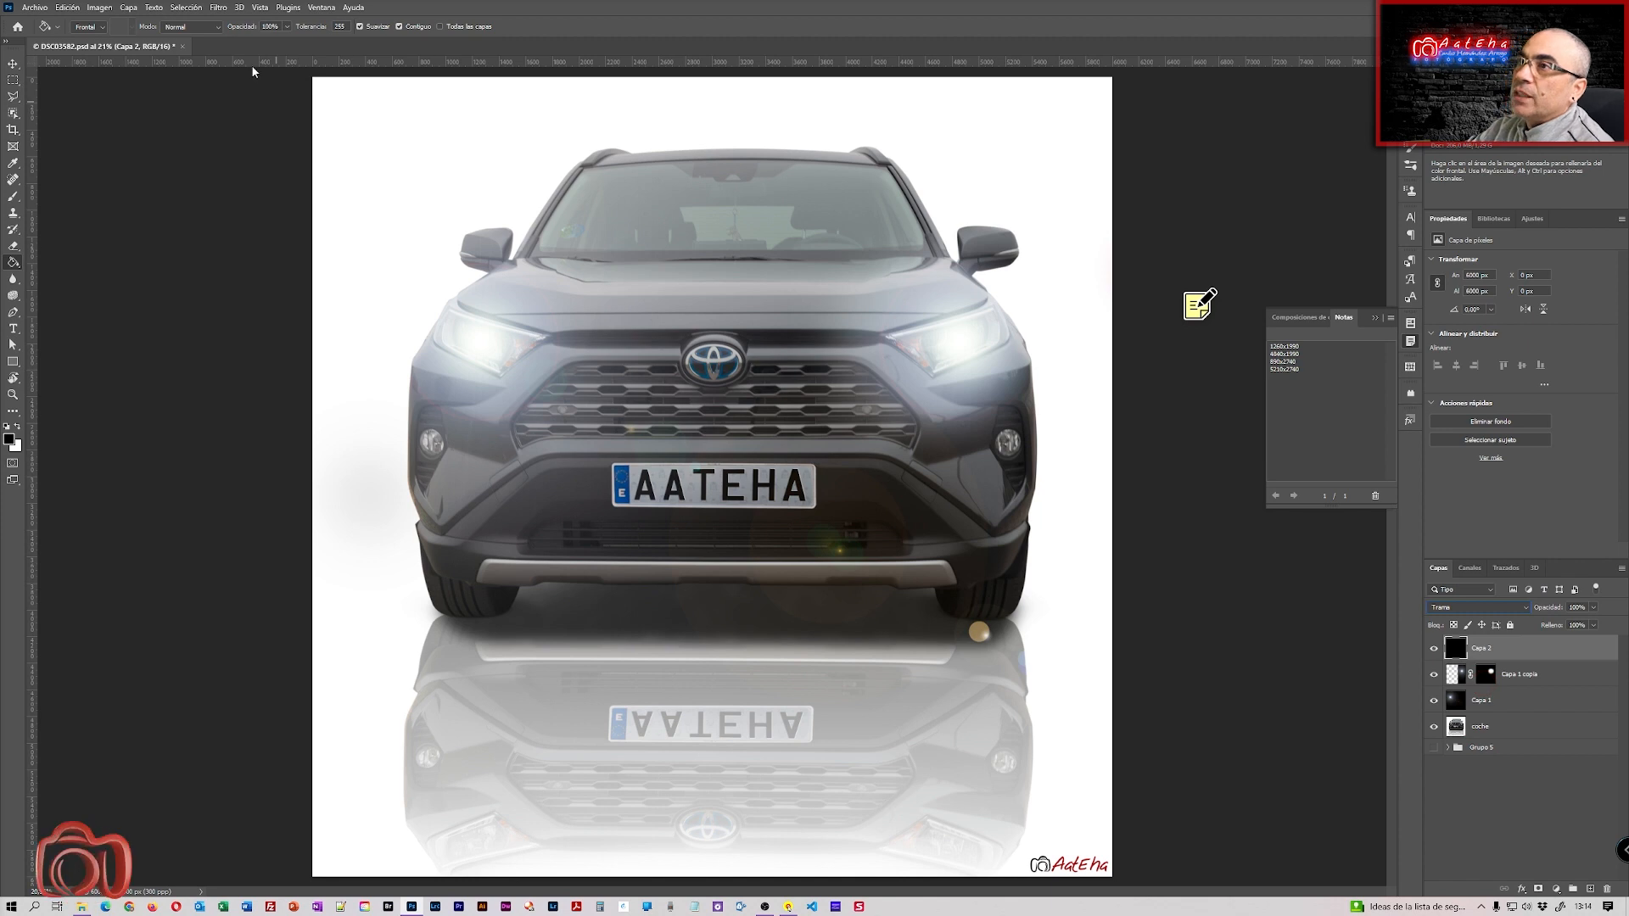
Render a Destello flare on the new black layer, centred precisely at X 890, Y 2740 pixels with 118% brightness
left_click(217, 8)
mouse_move(340, 231)
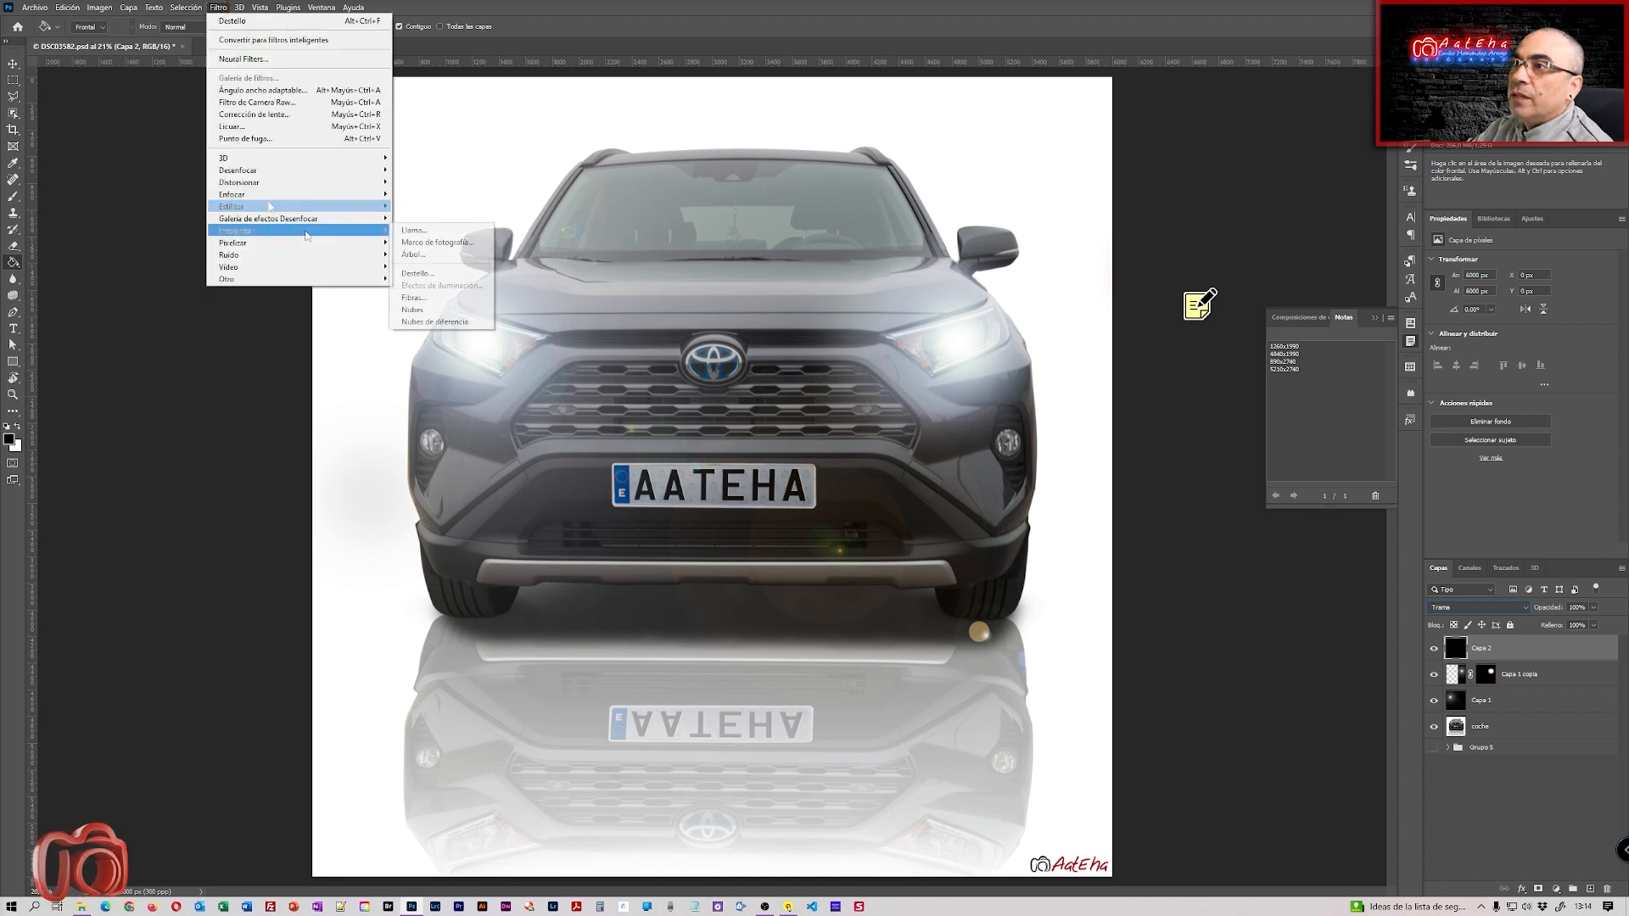
left_click(444, 274)
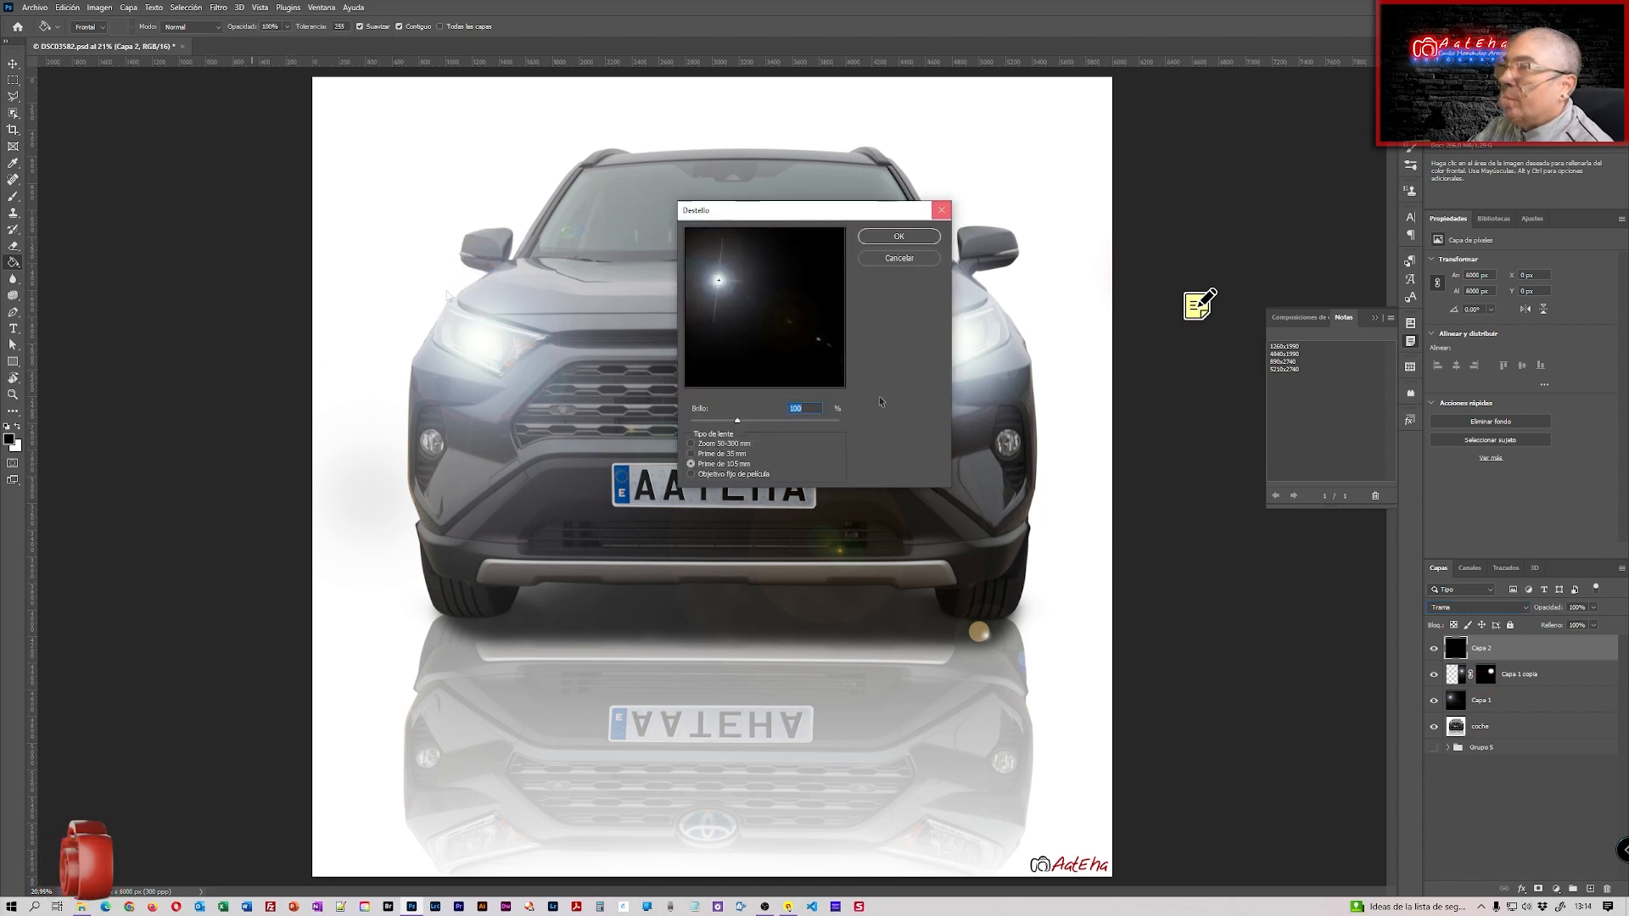
key("alt")
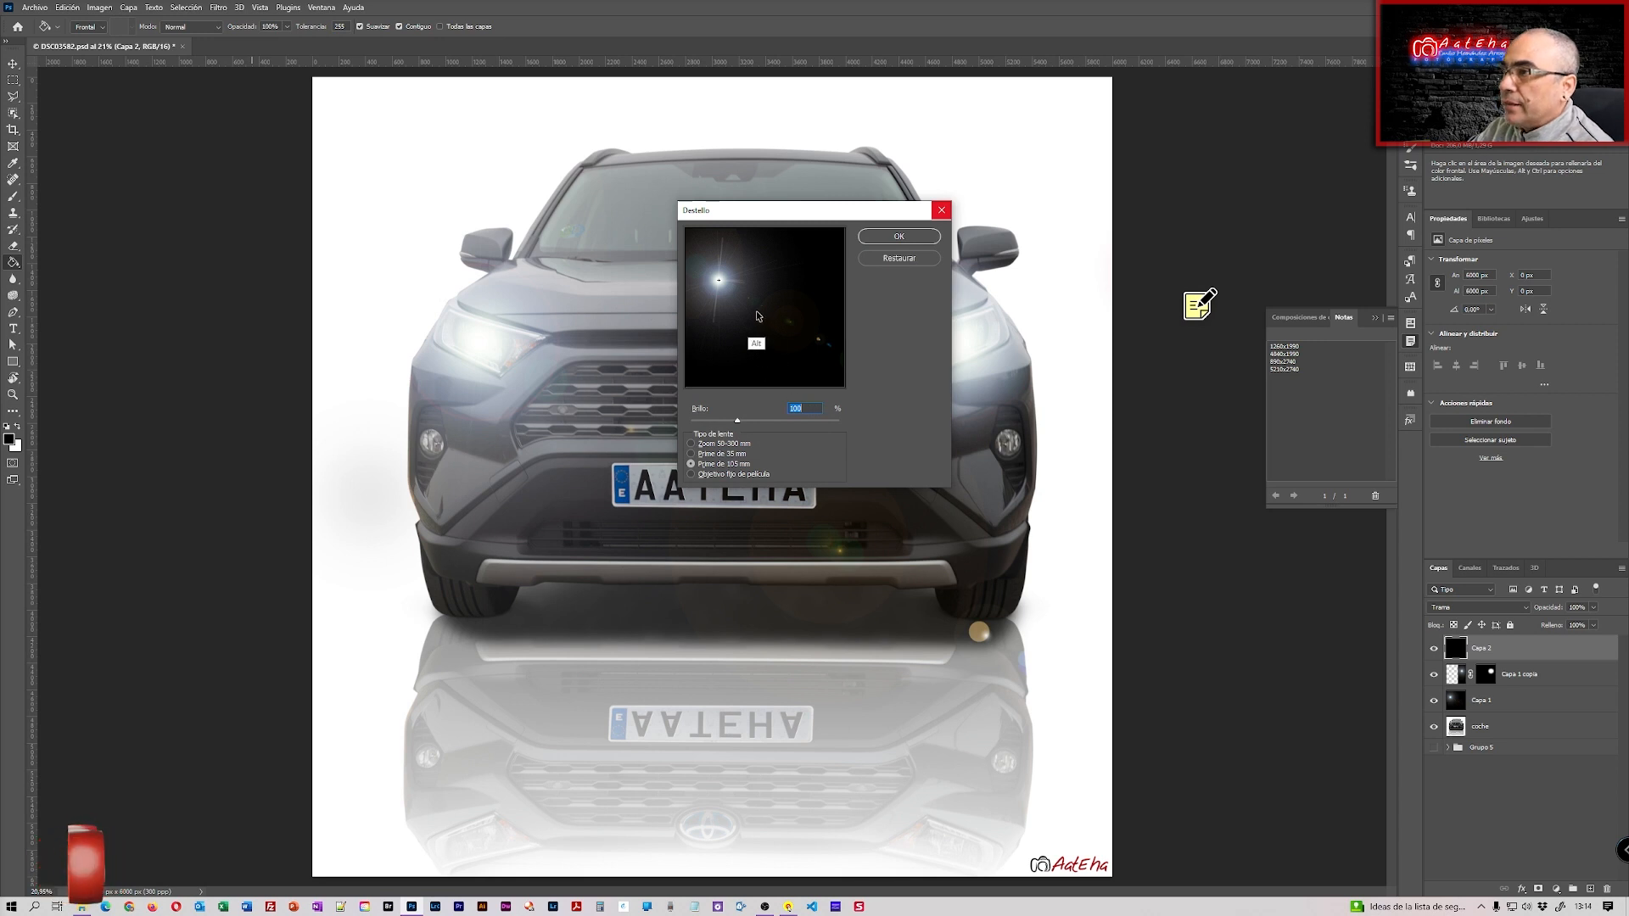
left_click(757, 306, "alt")
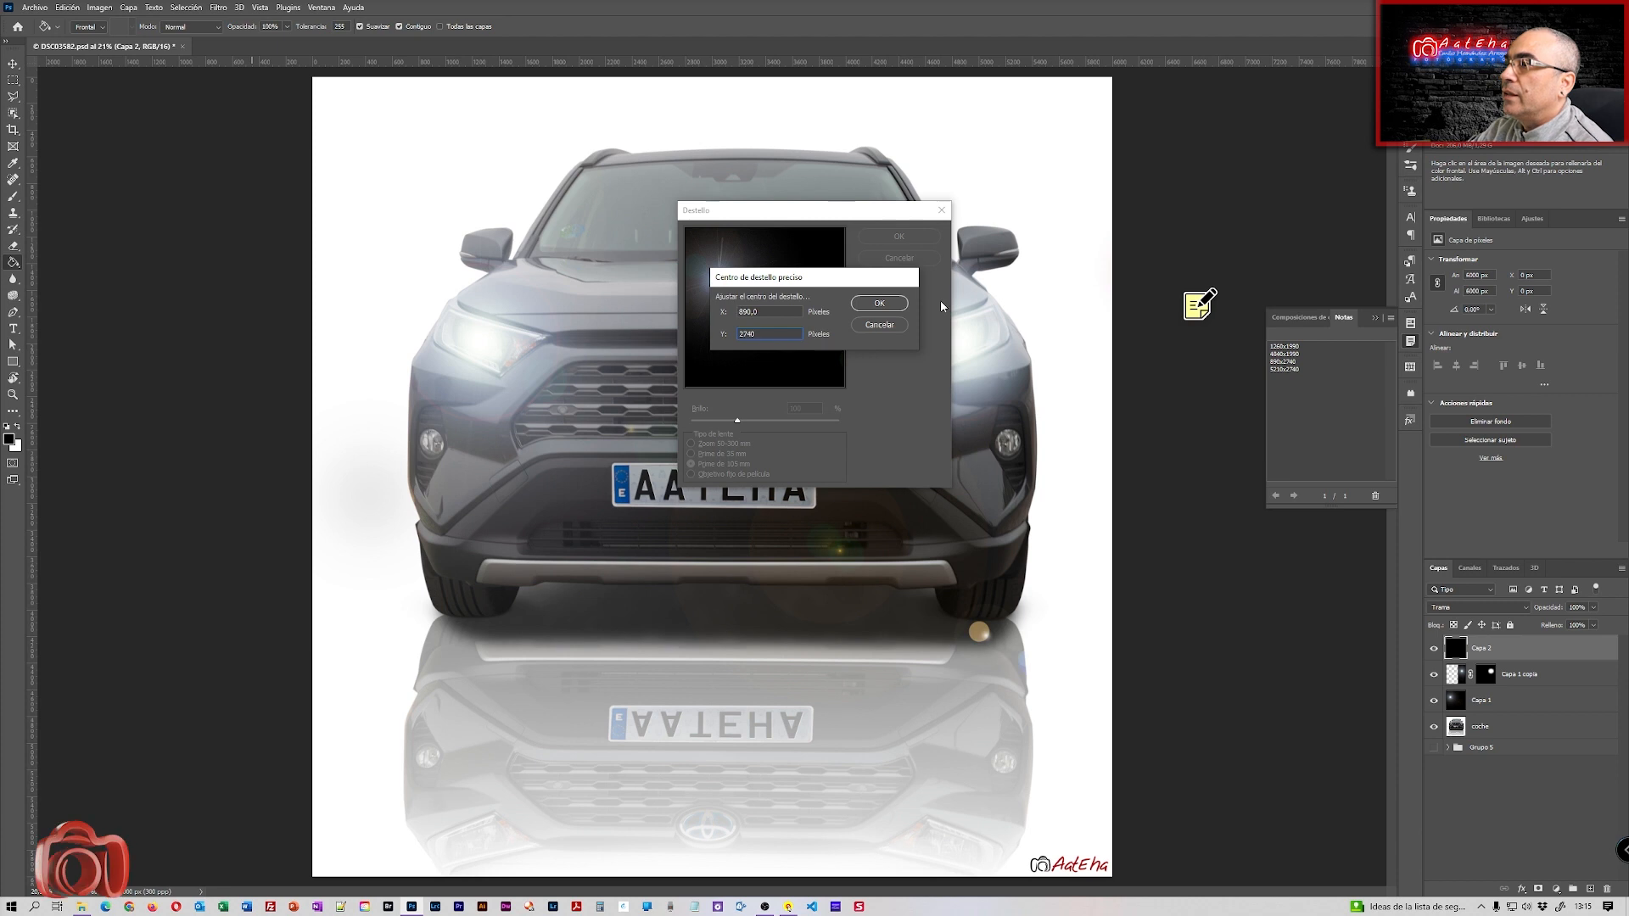
left_click(884, 310)
left_click_drag(736, 421, 748, 425)
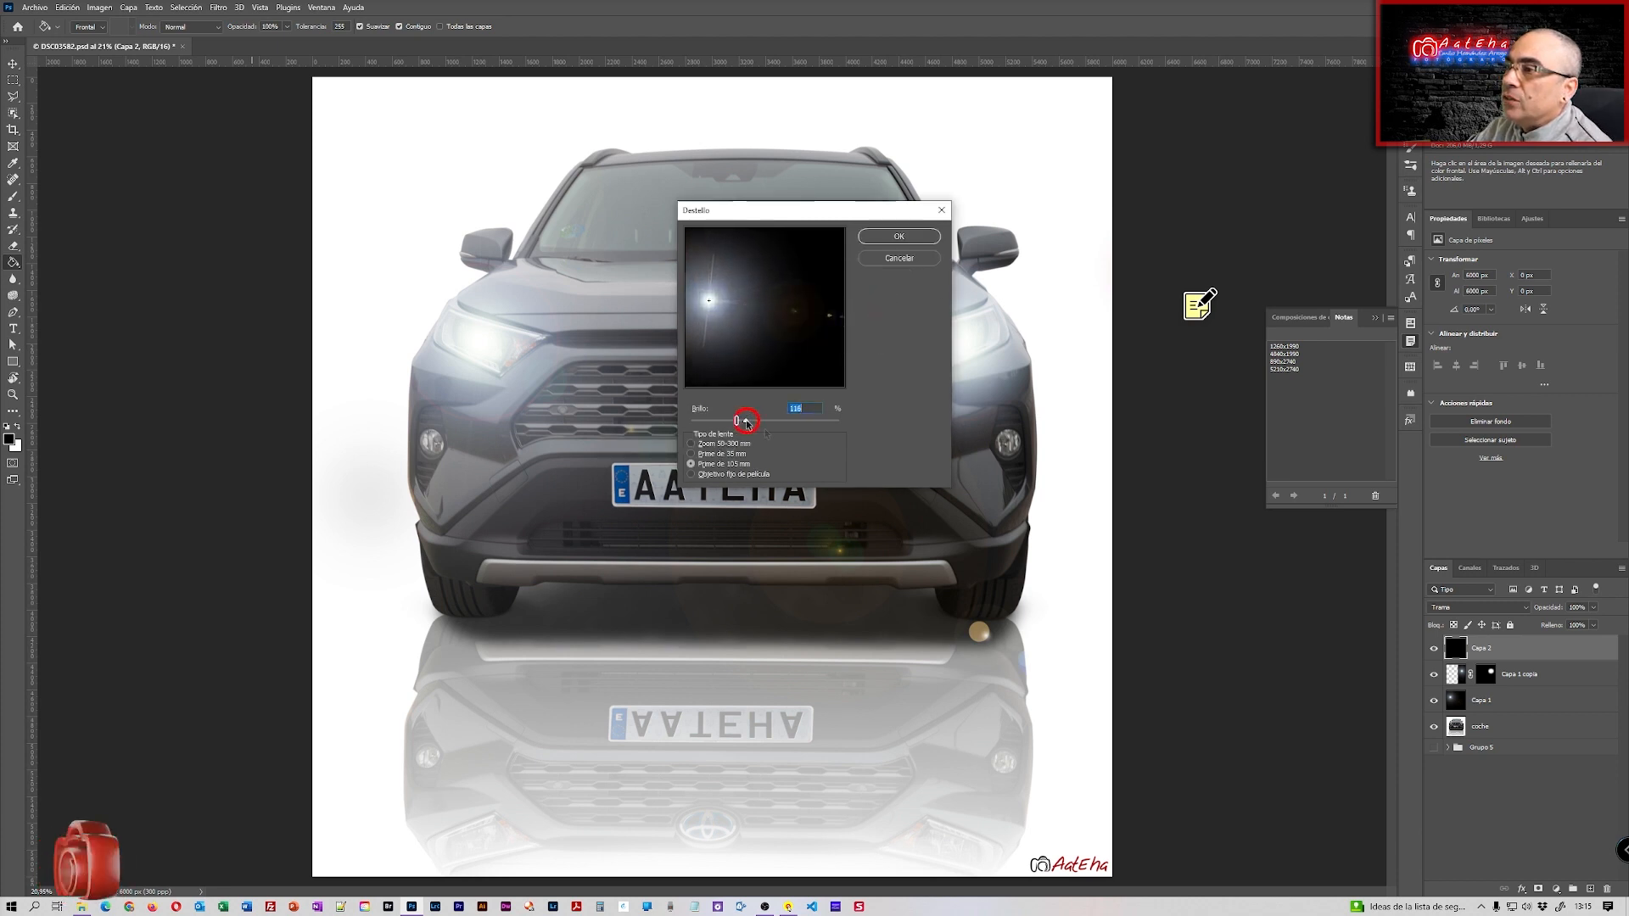
key("Return")
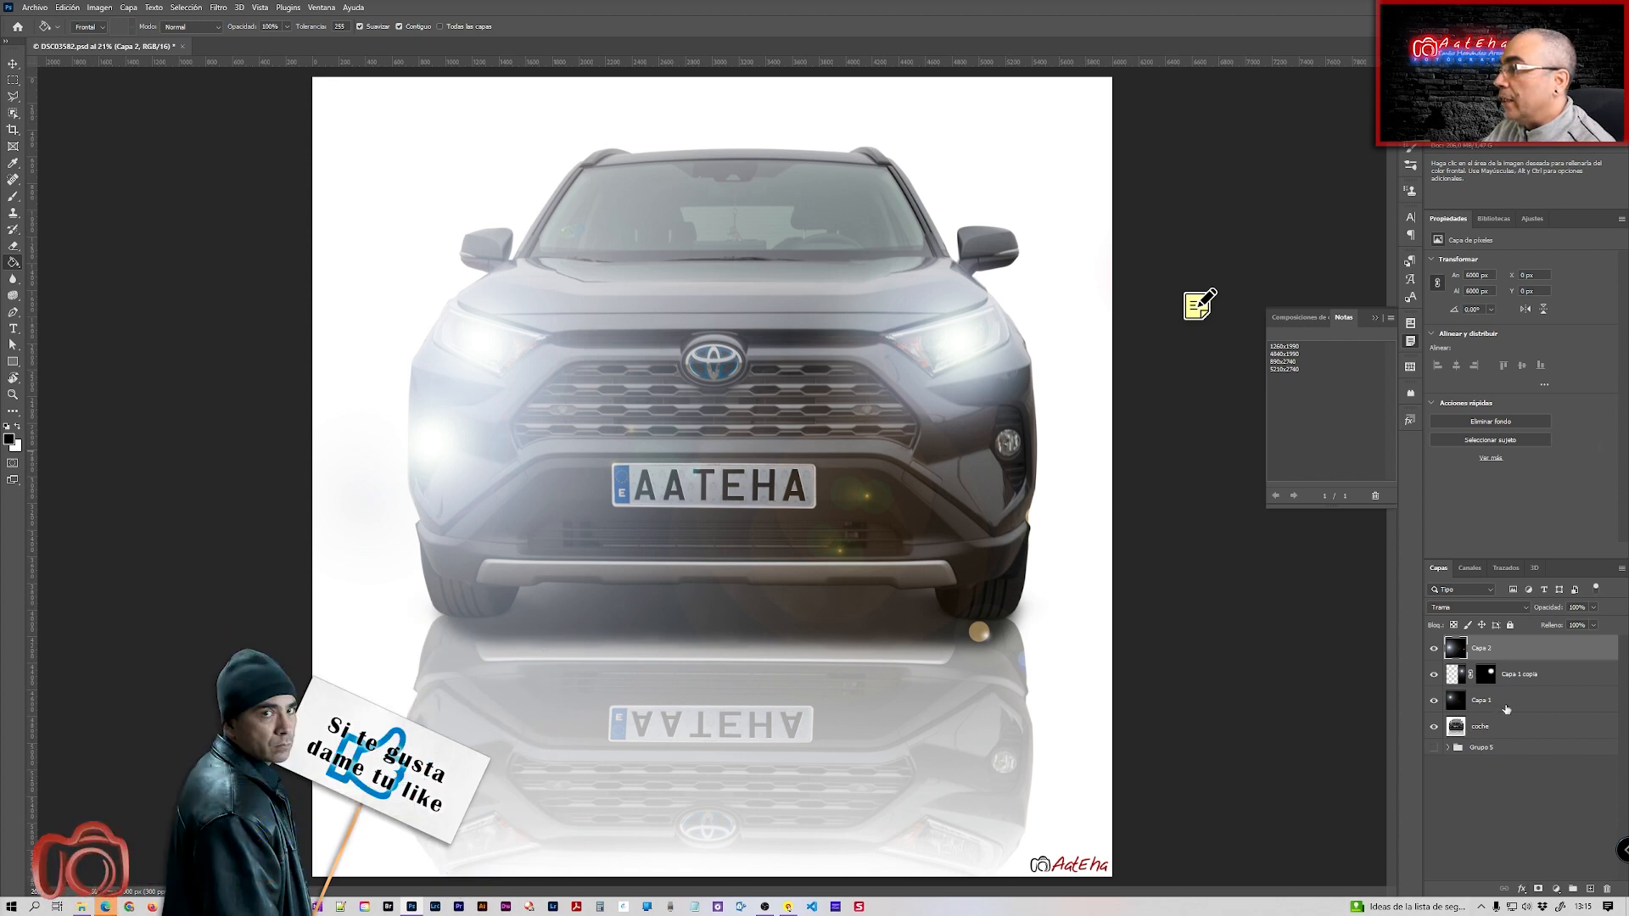
Add a black mask to the first fog light's flare layer and reveal the flare over that light with a large soft white brush
left_click(1538, 889, "alt")
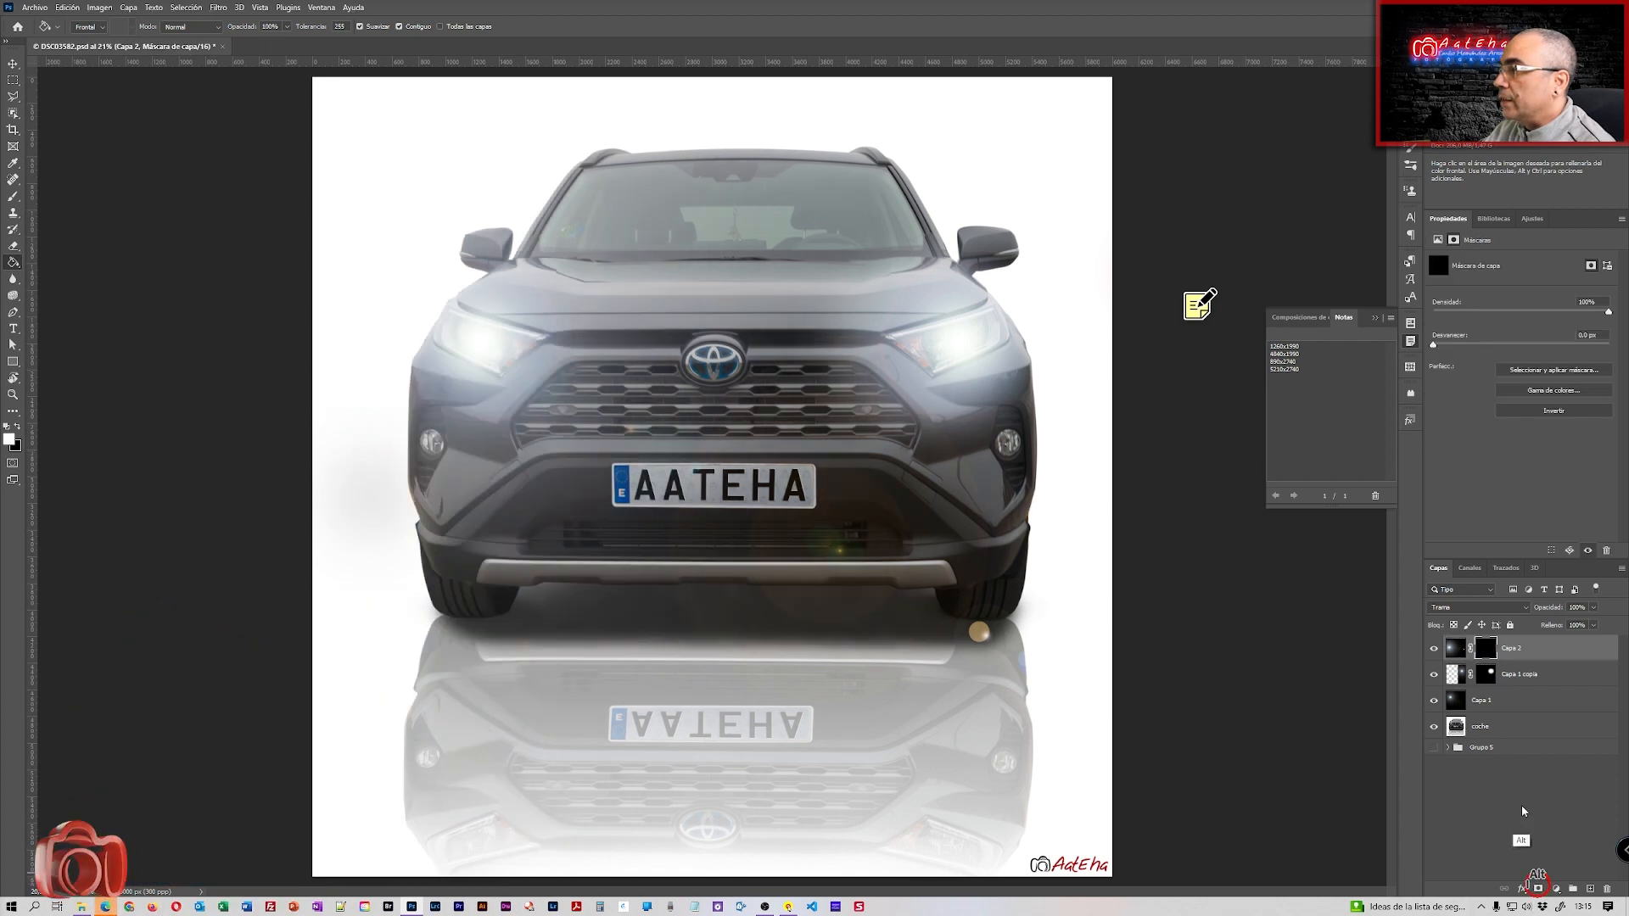
right_click(577, 473, "alt")
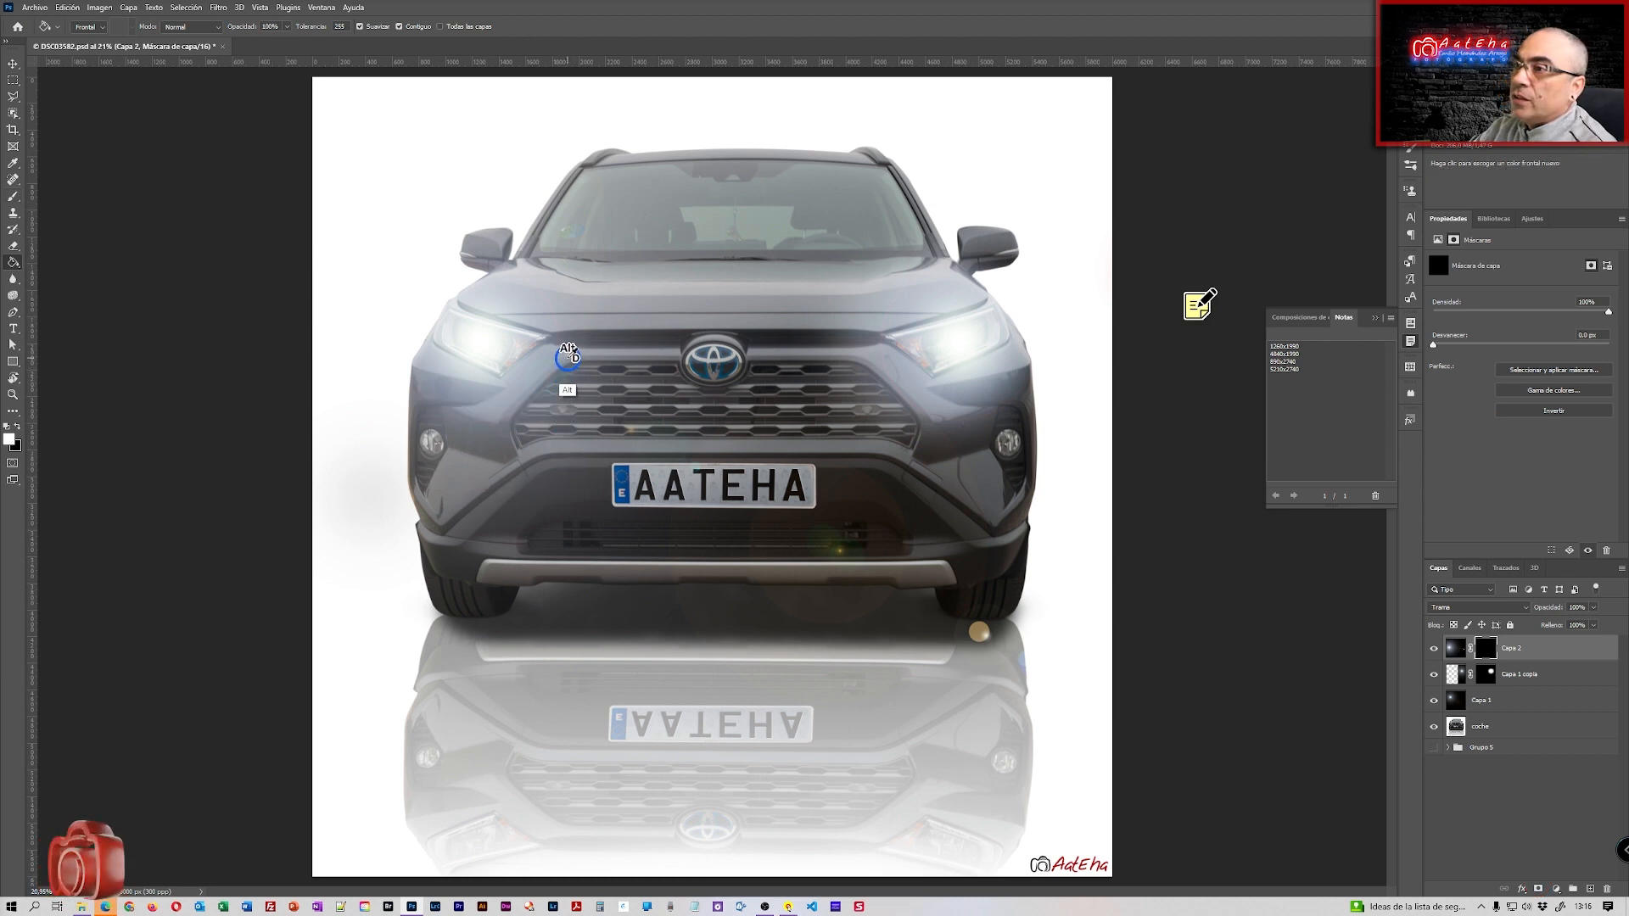
key("b")
right_click(496, 458, "alt")
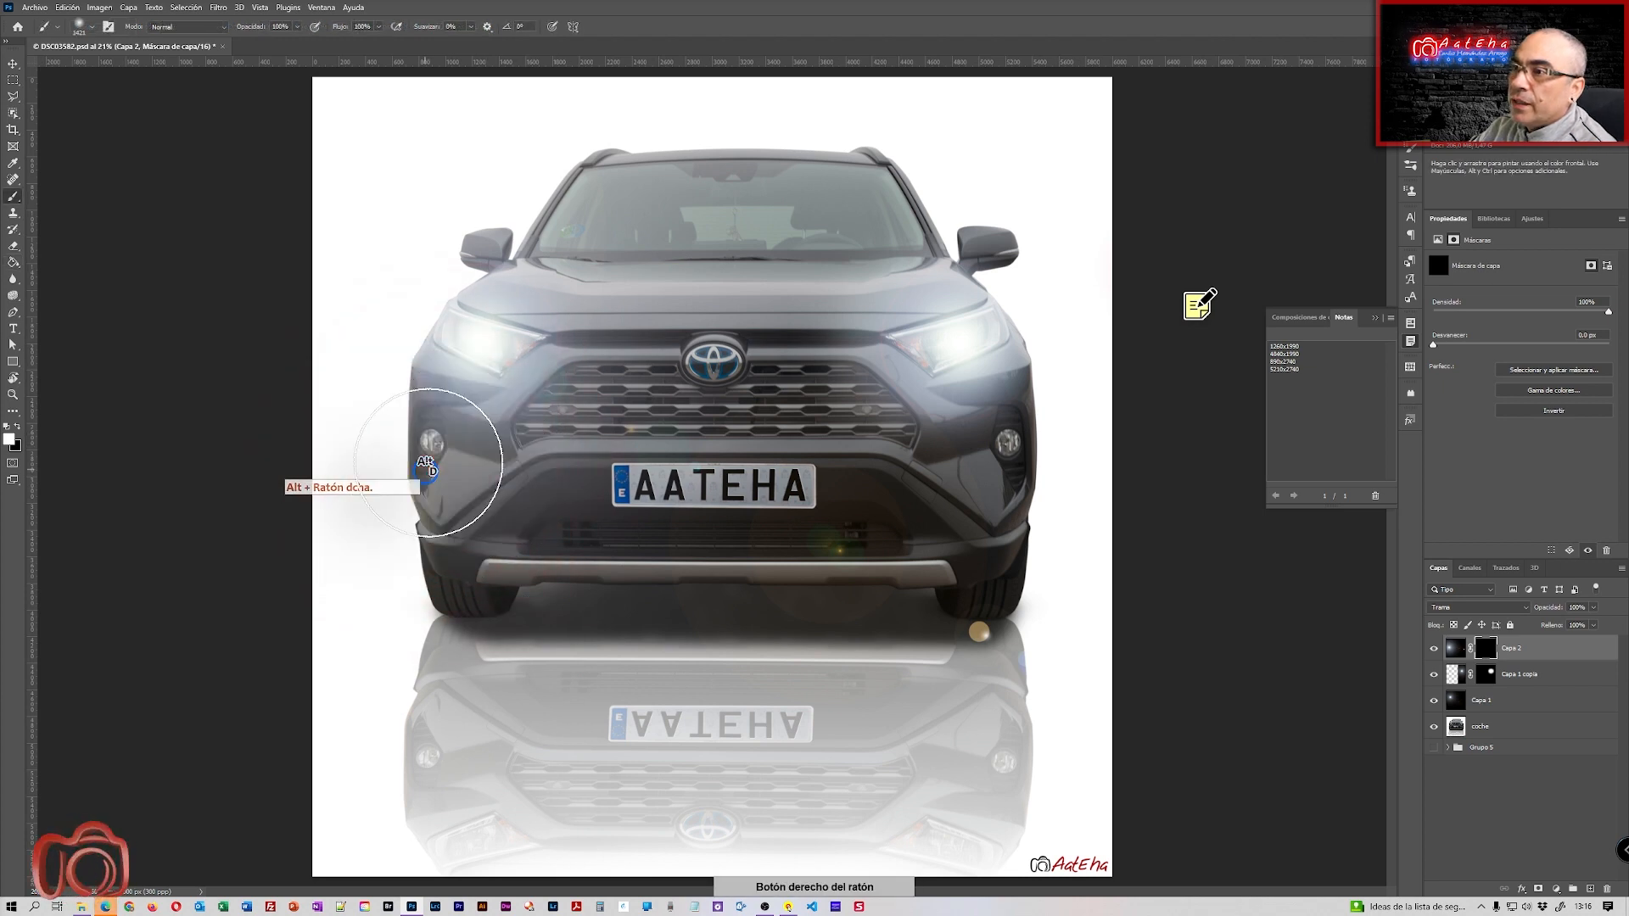
left_click(450, 467)
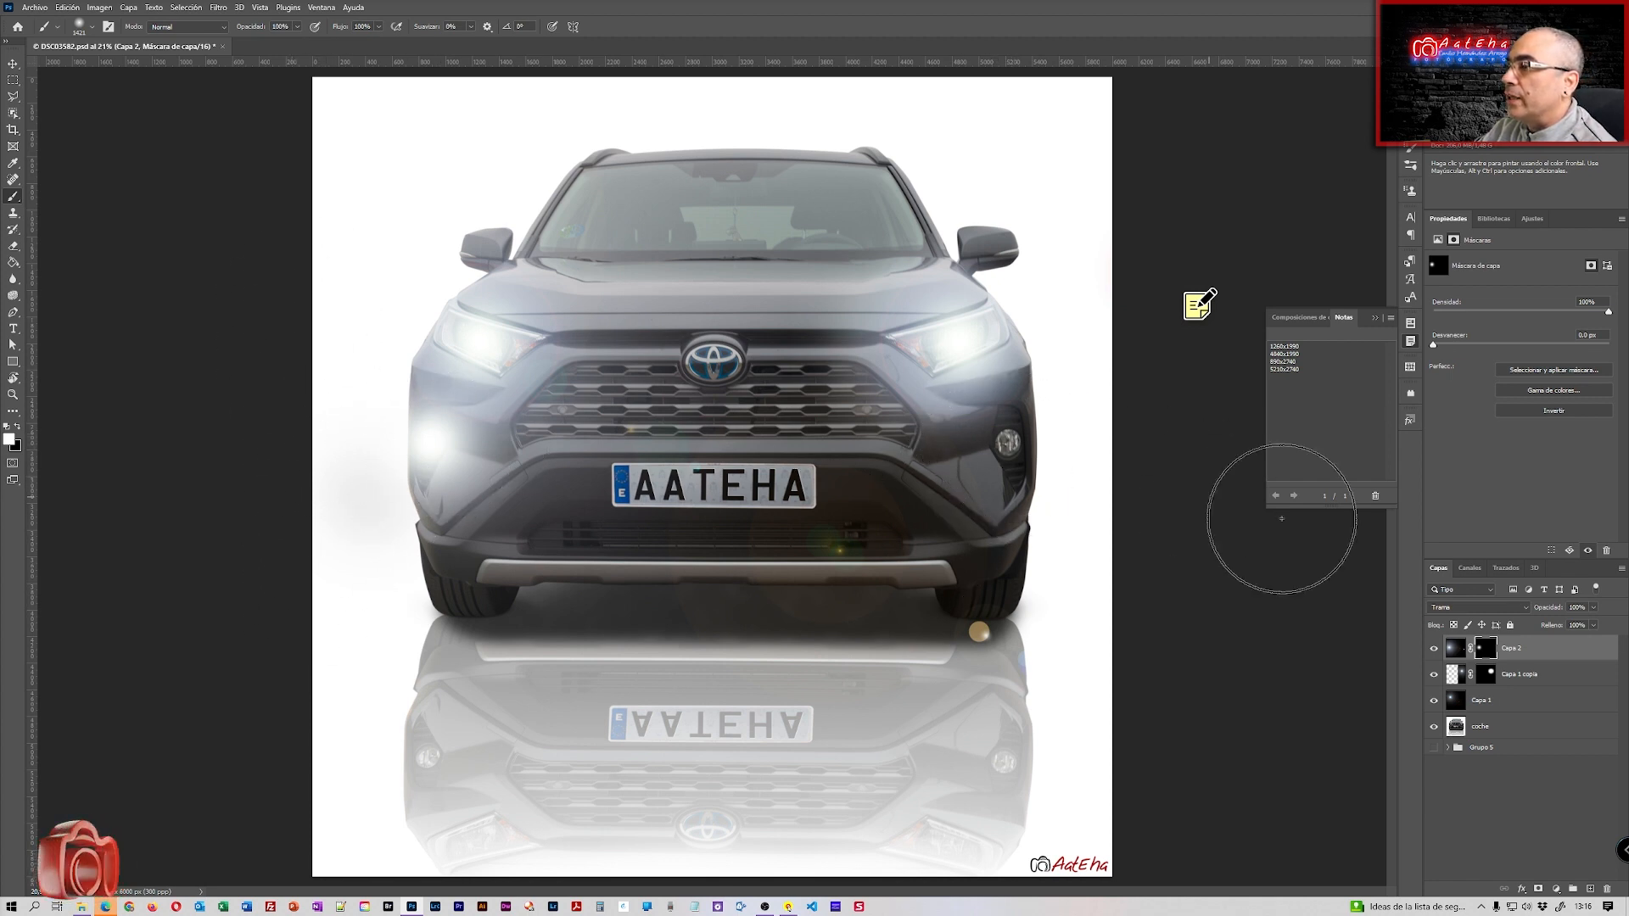
Create another black-filled Trama layer and render a Destello flare on it for the second fog light, centred at X 5210, Y 2740 pixels
left_click(1590, 890)
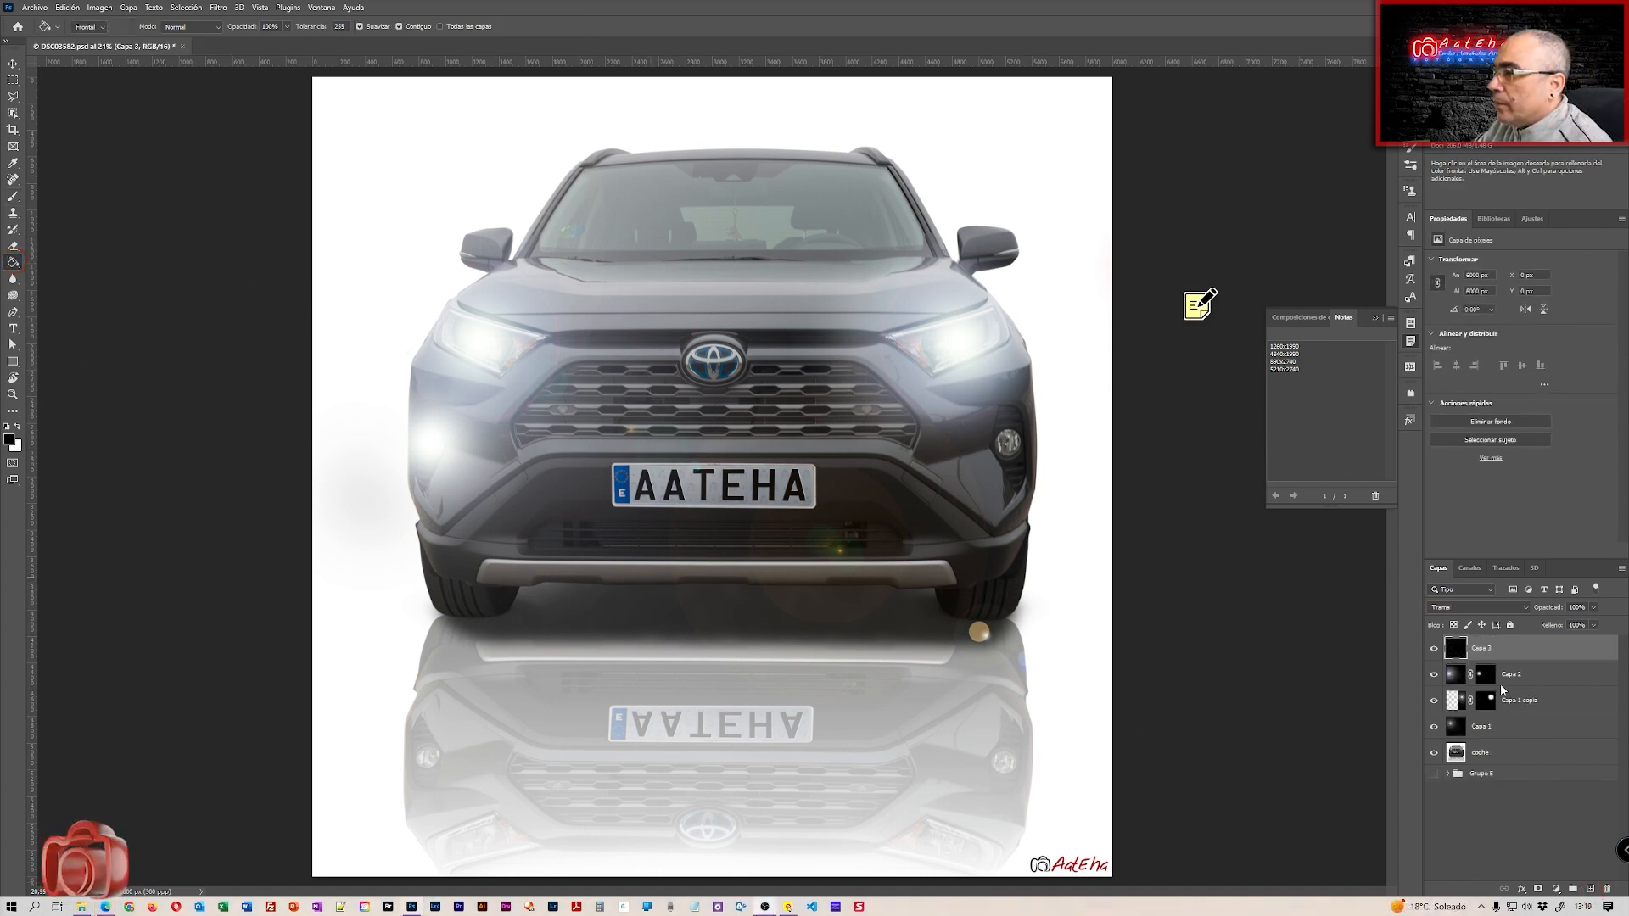
left_click(216, 7)
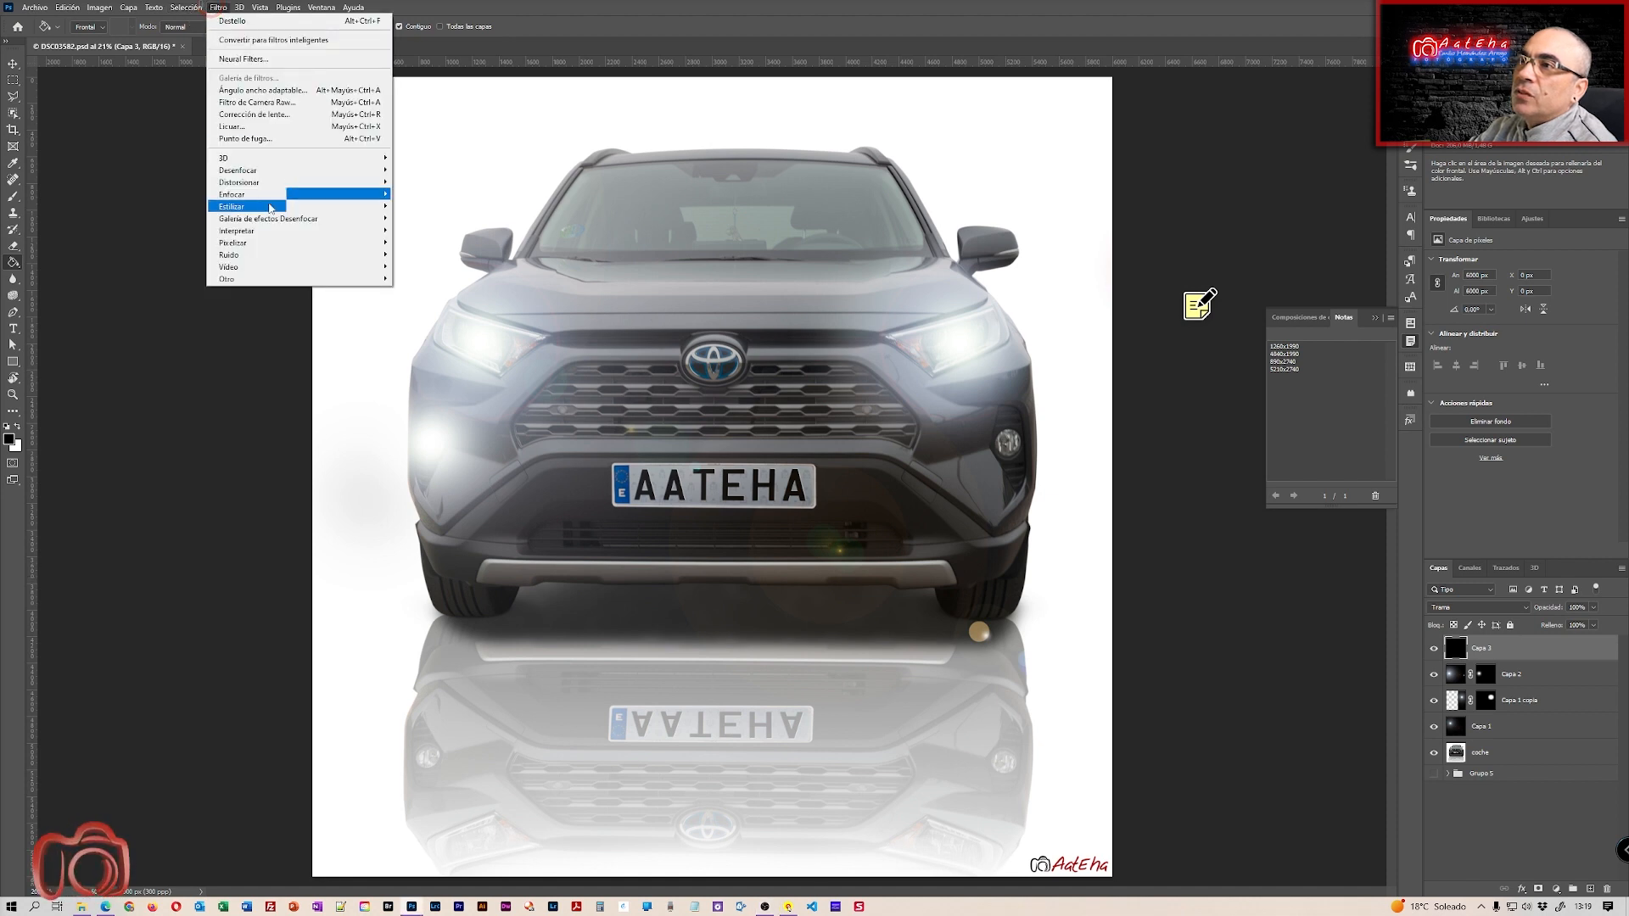
mouse_move(283, 235)
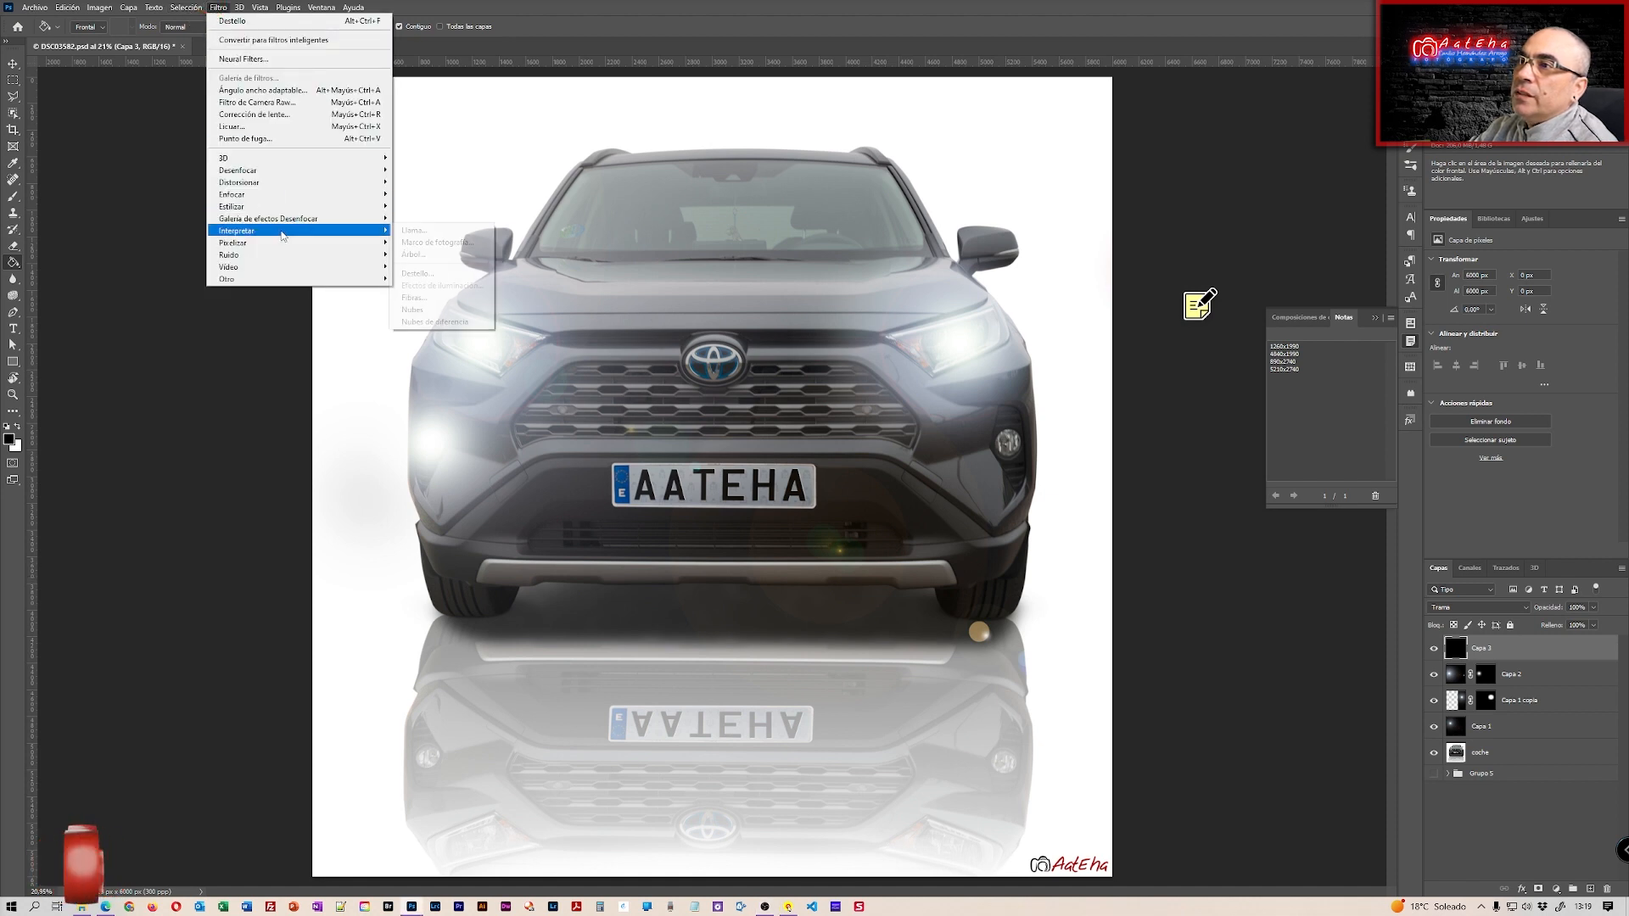
left_click(456, 275)
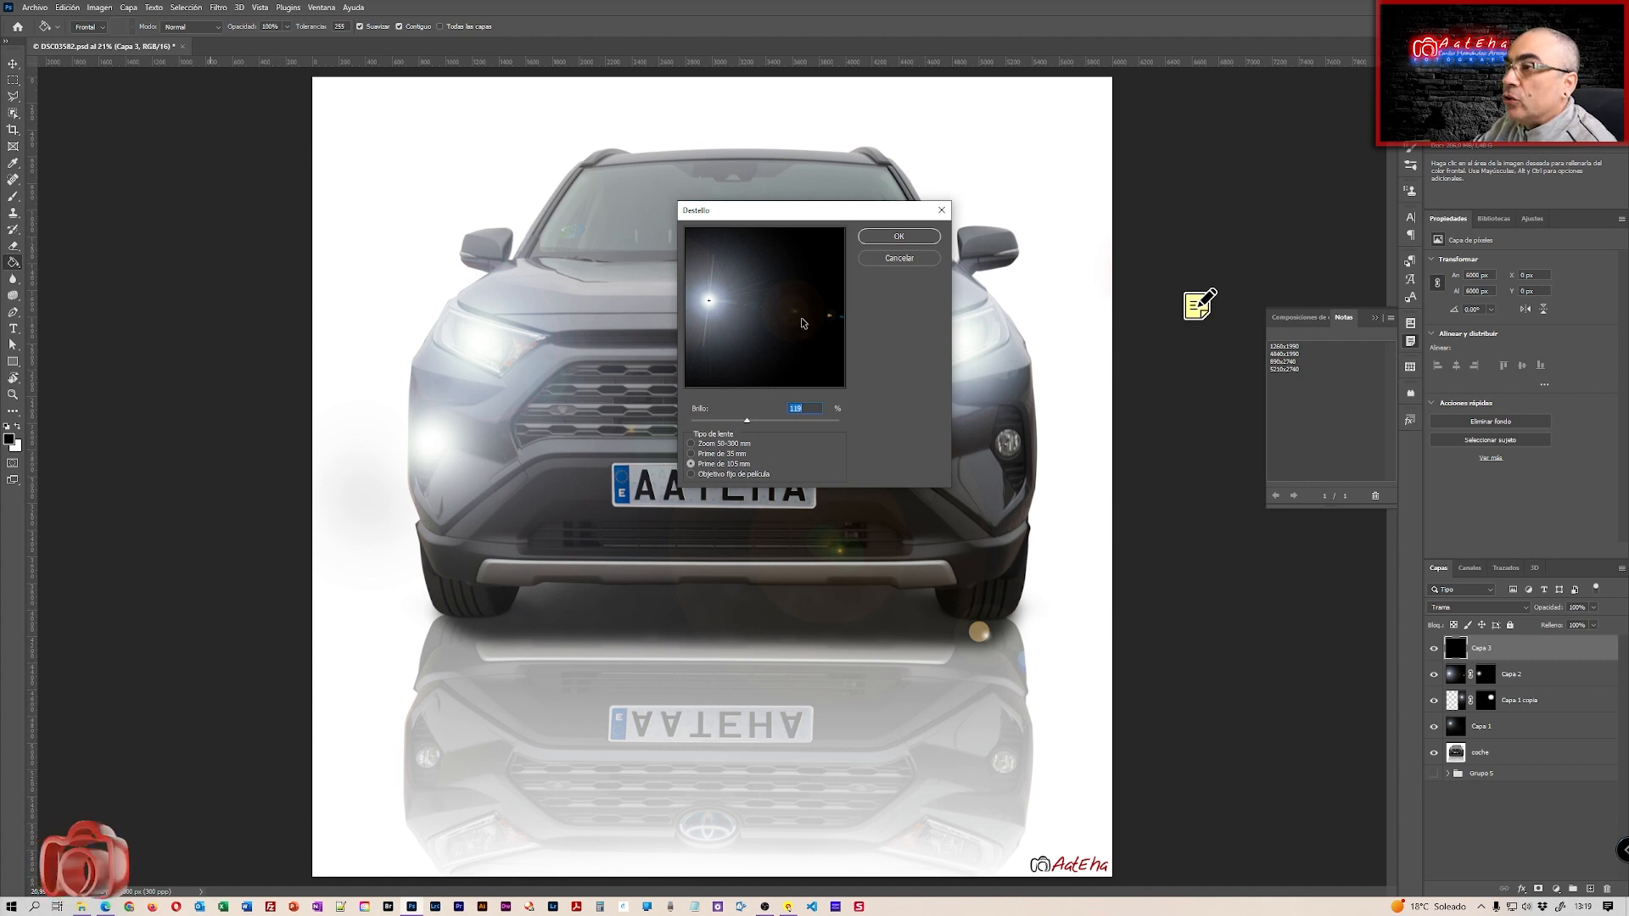
left_click(789, 318, "alt")
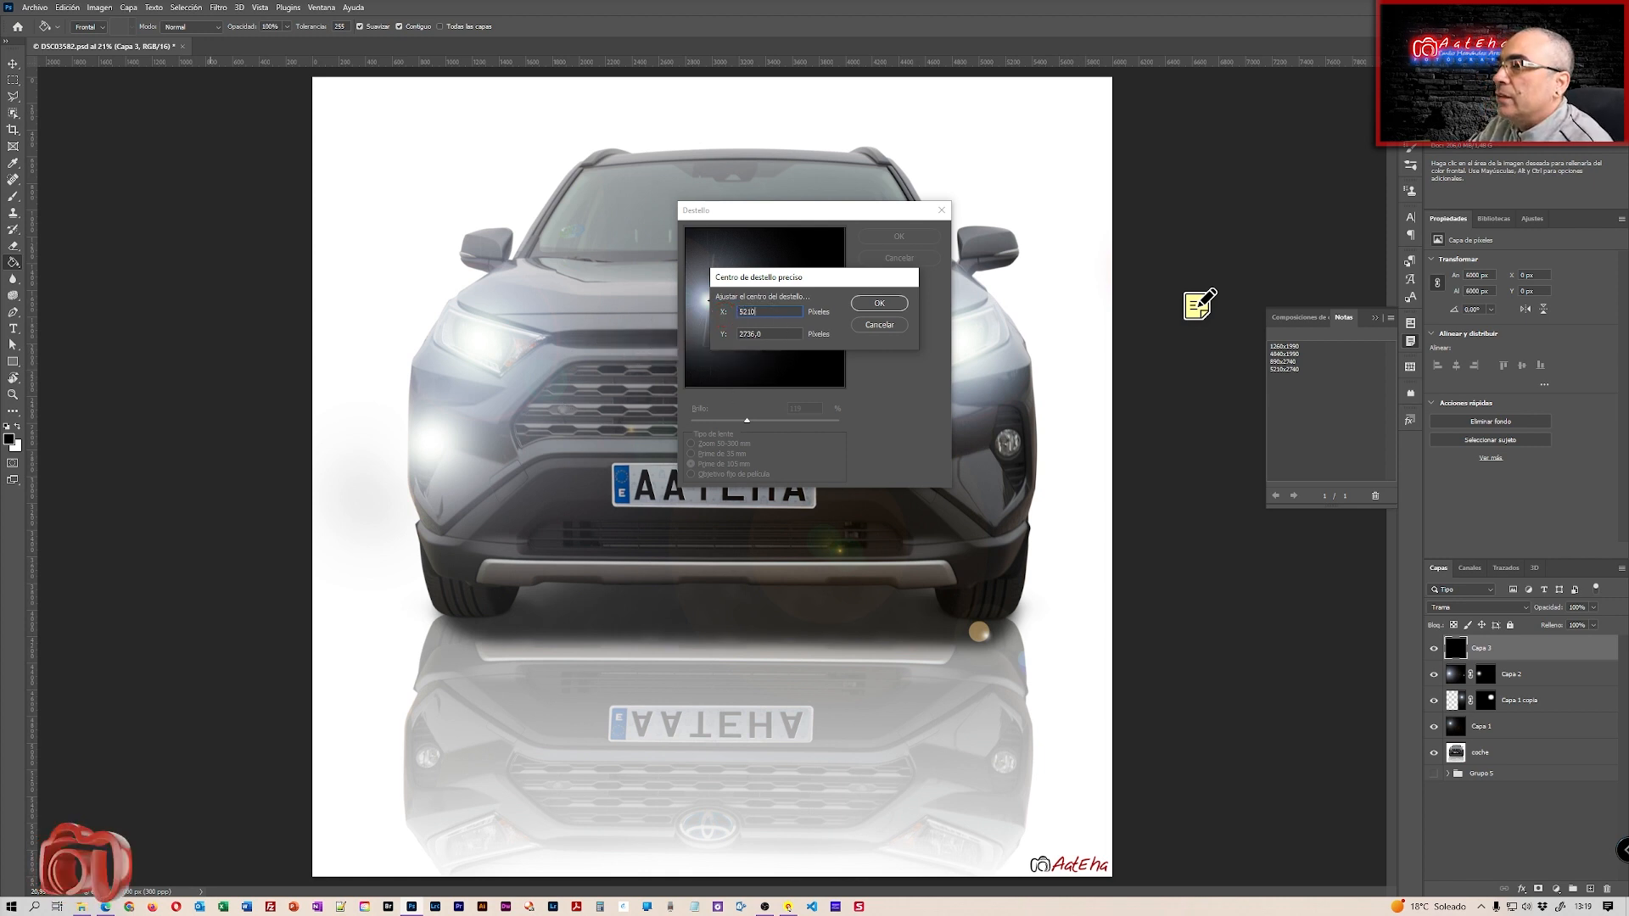
key("Tab")
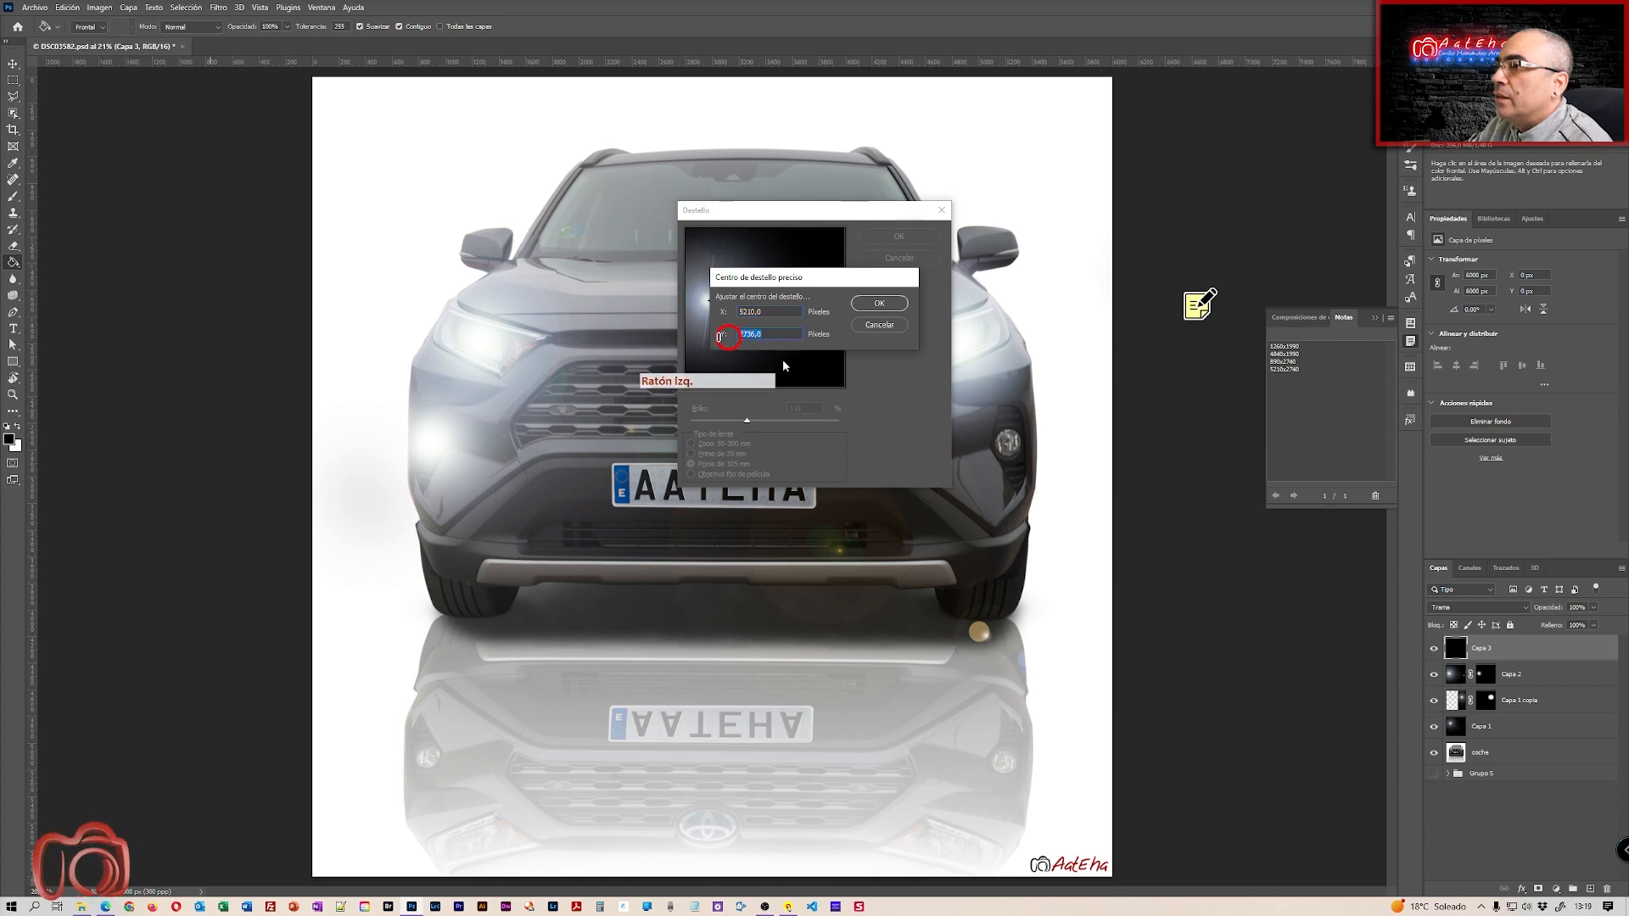
type("2")
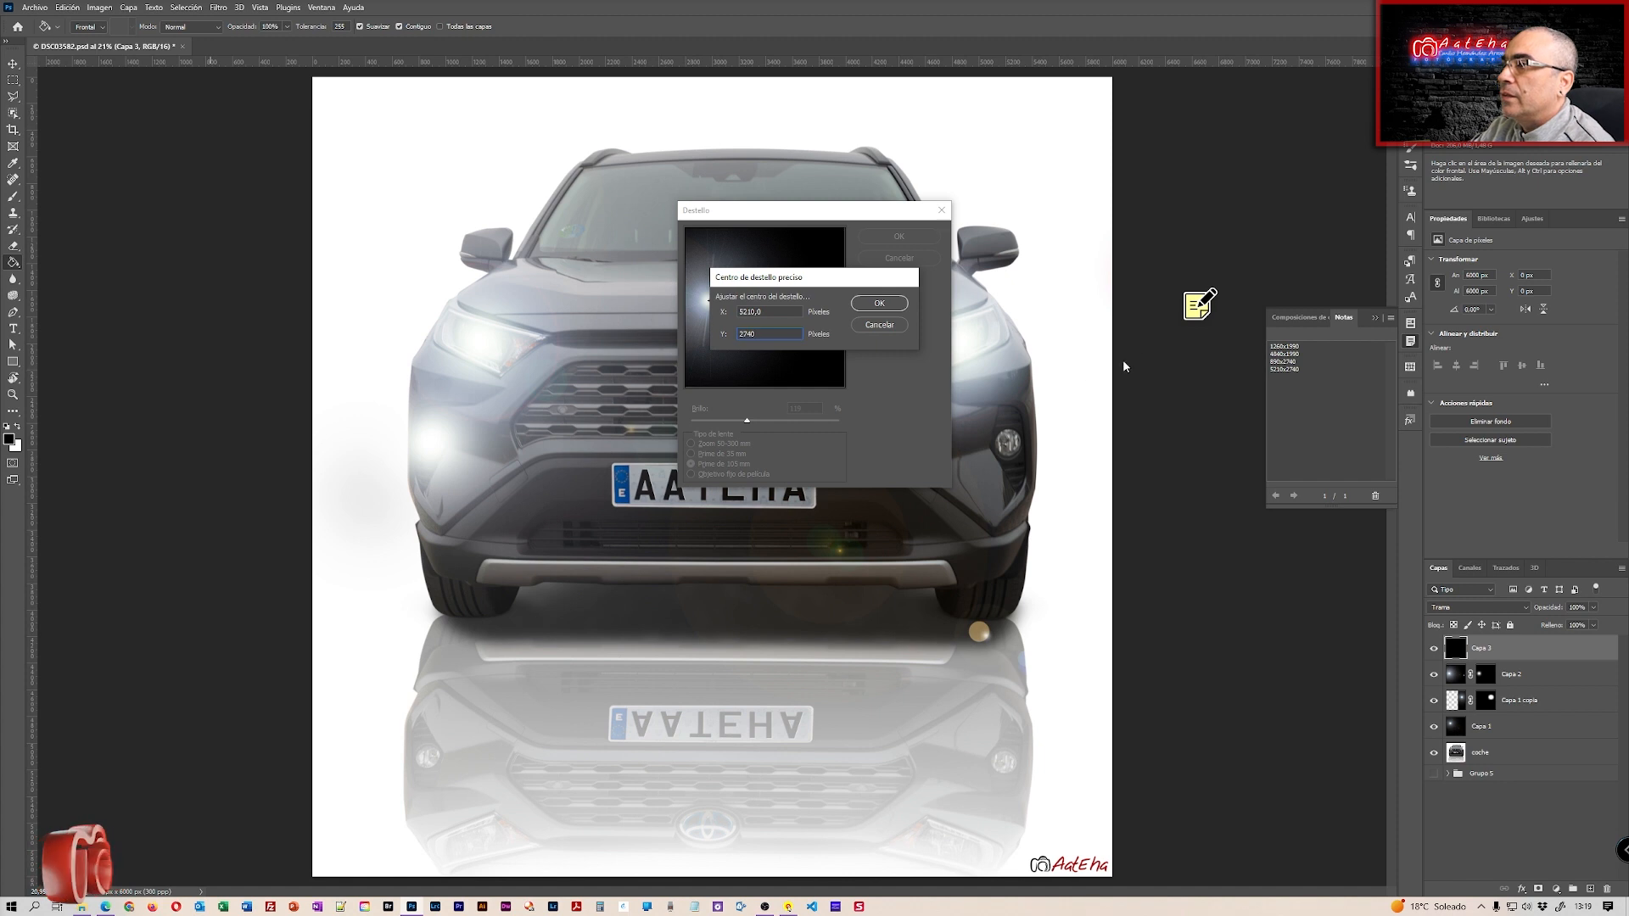
type("740")
left_click(888, 305)
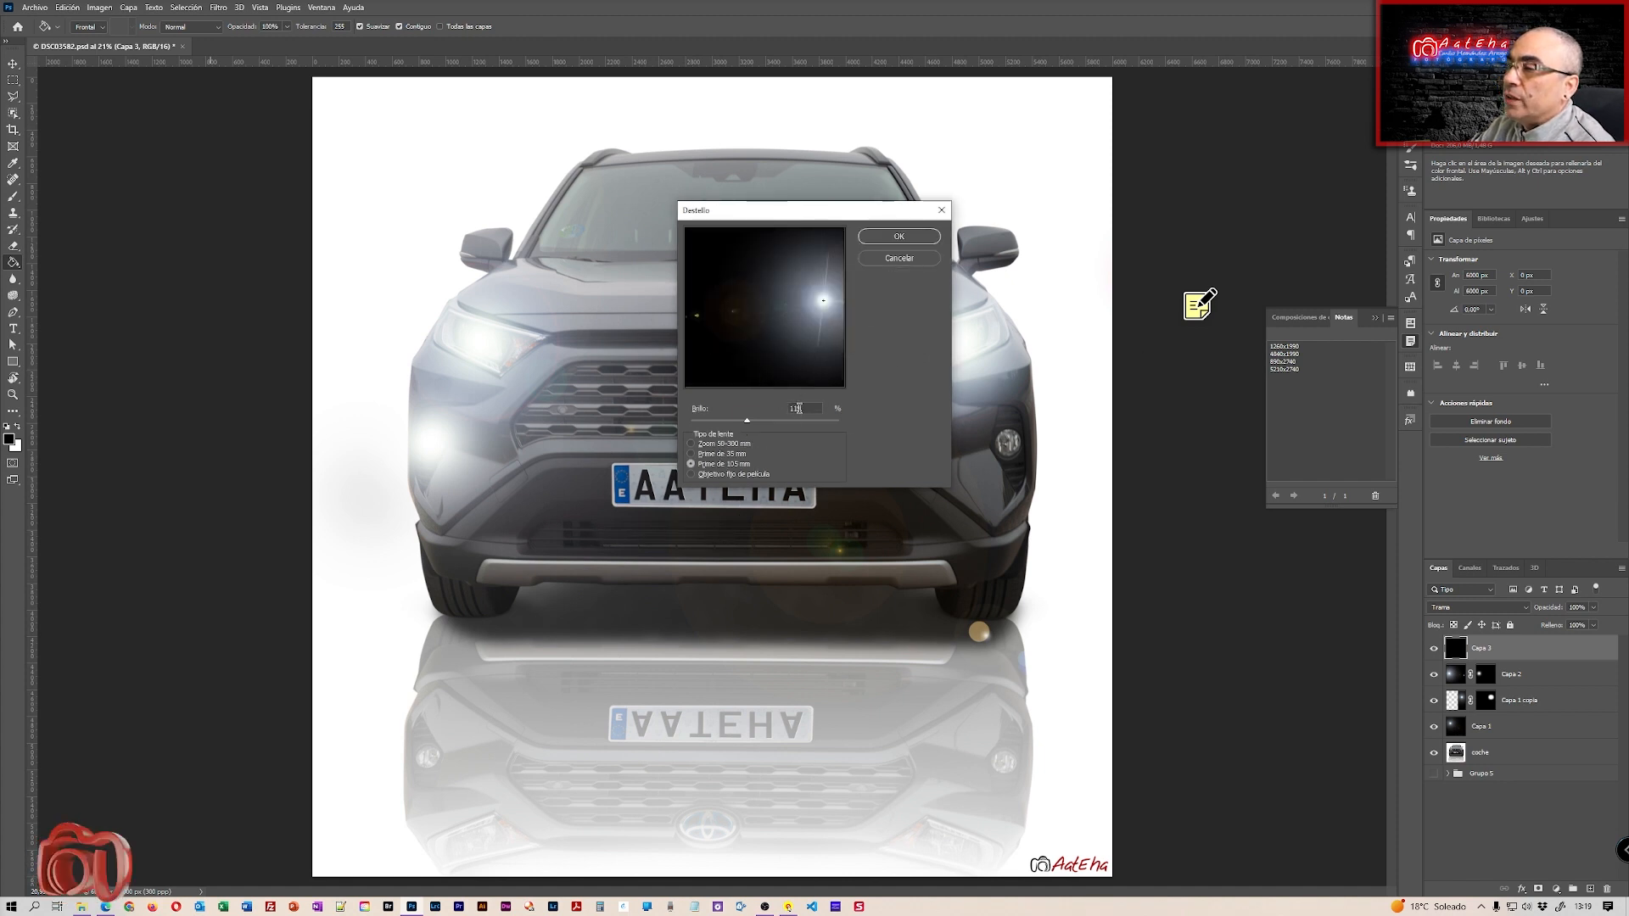
left_click(899, 237)
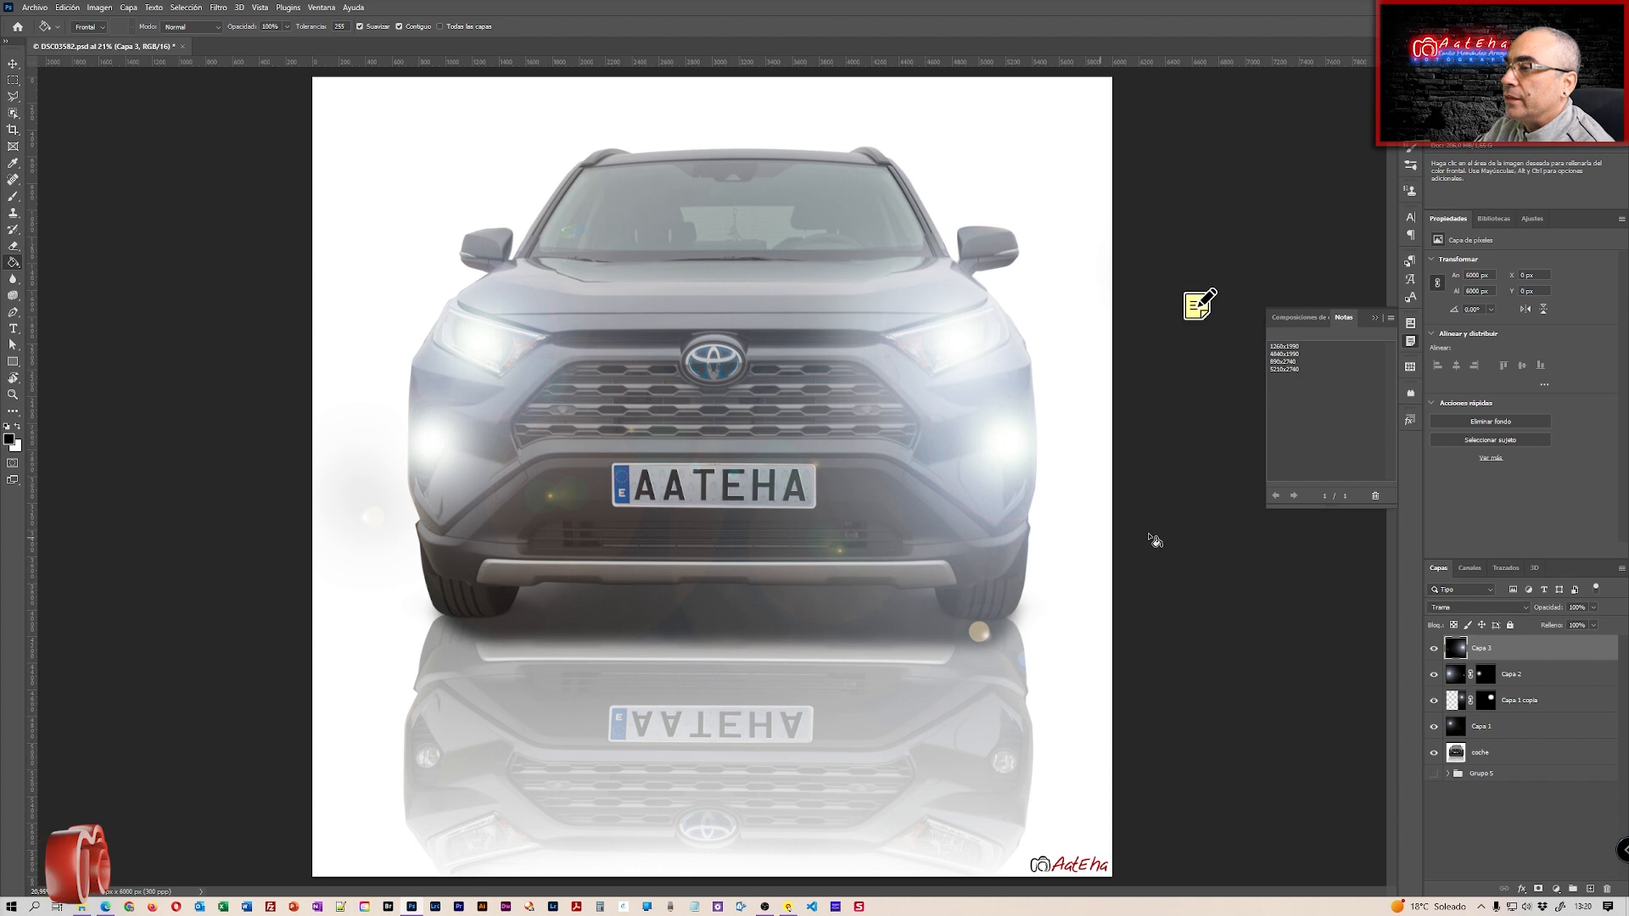
Group the two fog light flare layers, Capa 3 and Capa 2, and name the group "faros antiniebla"
left_click(1519, 674, "ctrl")
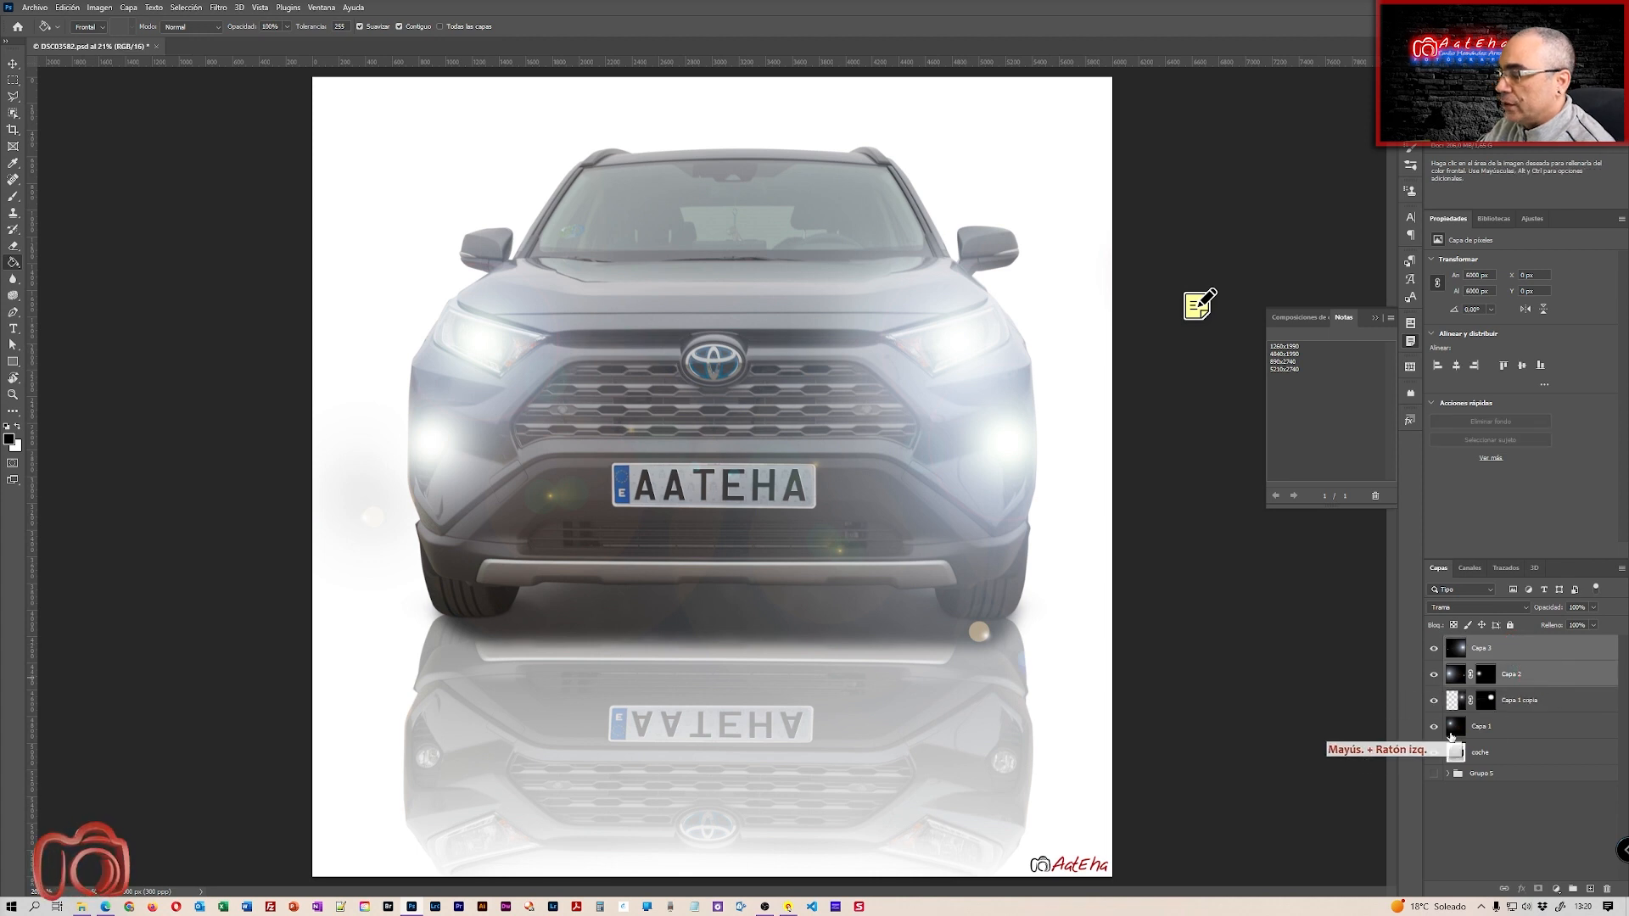
key("ctrl+g")
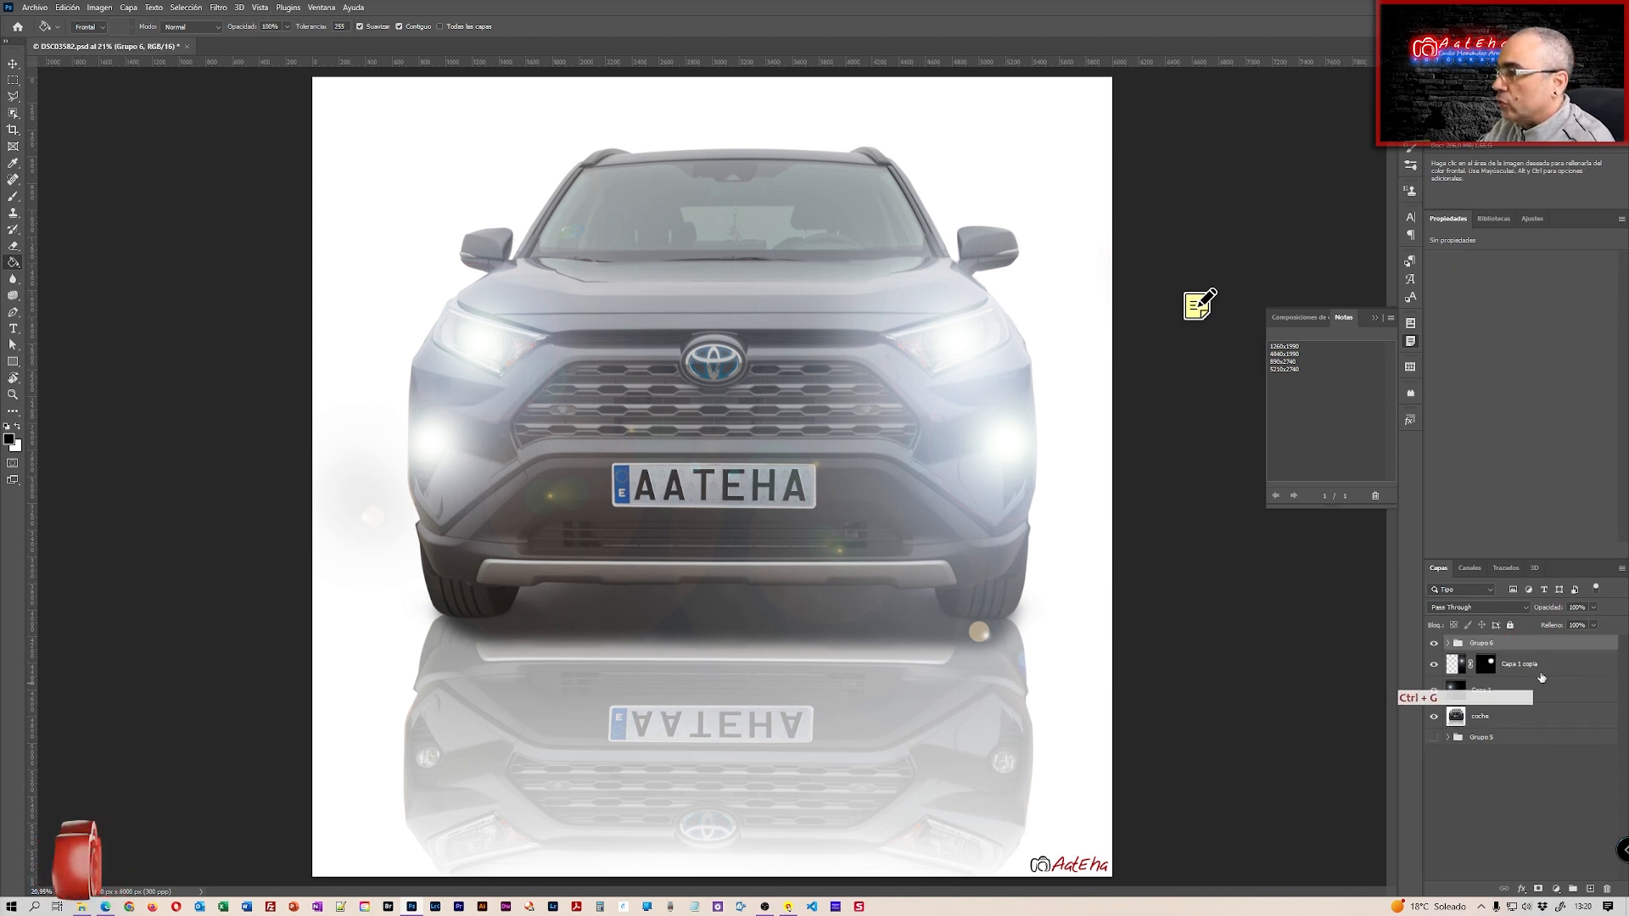
double_click(1481, 644)
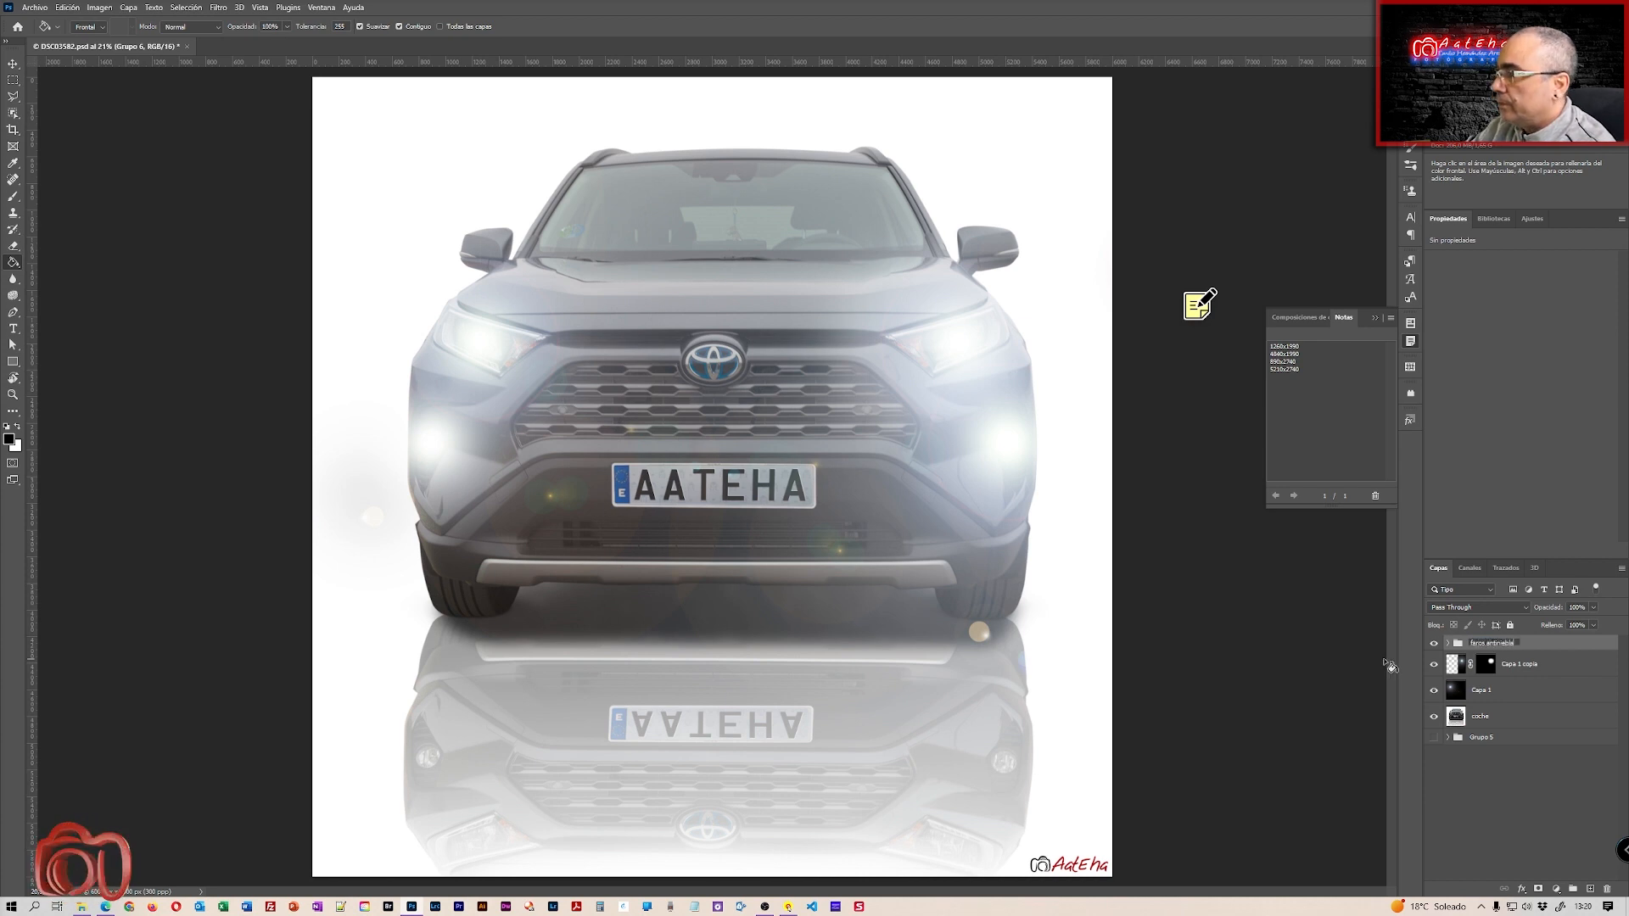
Group the two headlight flare layers, Capa 1 copia and Capa 1, and name the group "faros"
left_click(1510, 668)
left_click(1514, 690, "ctrl")
key("ctrl+g")
double_click(1491, 659)
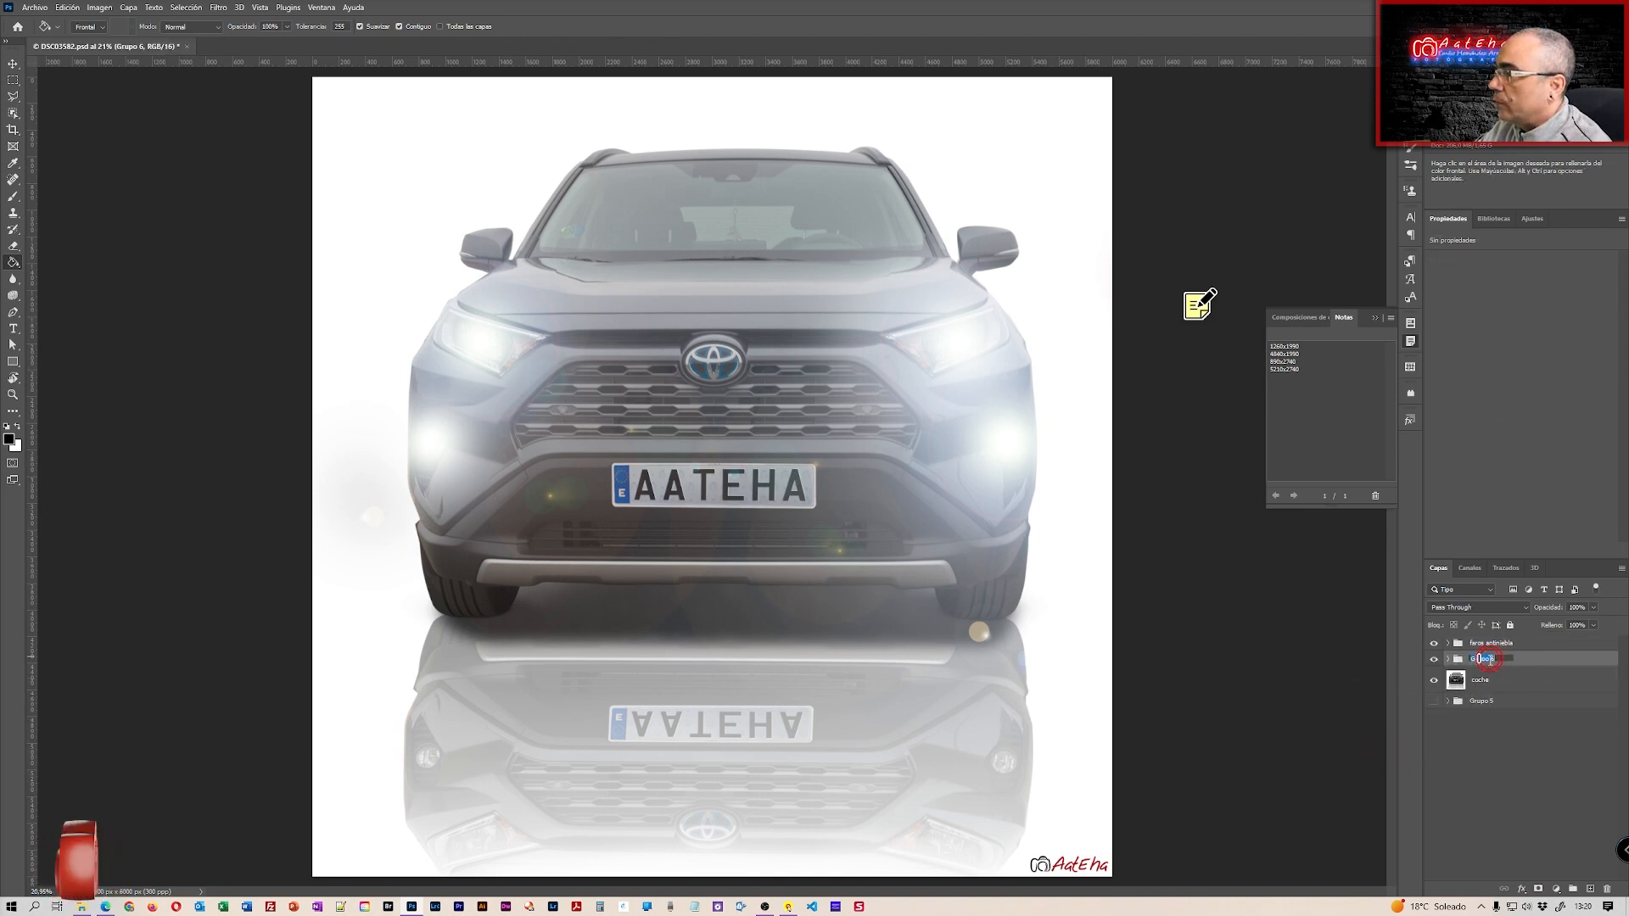
type("faros")
key("Return")
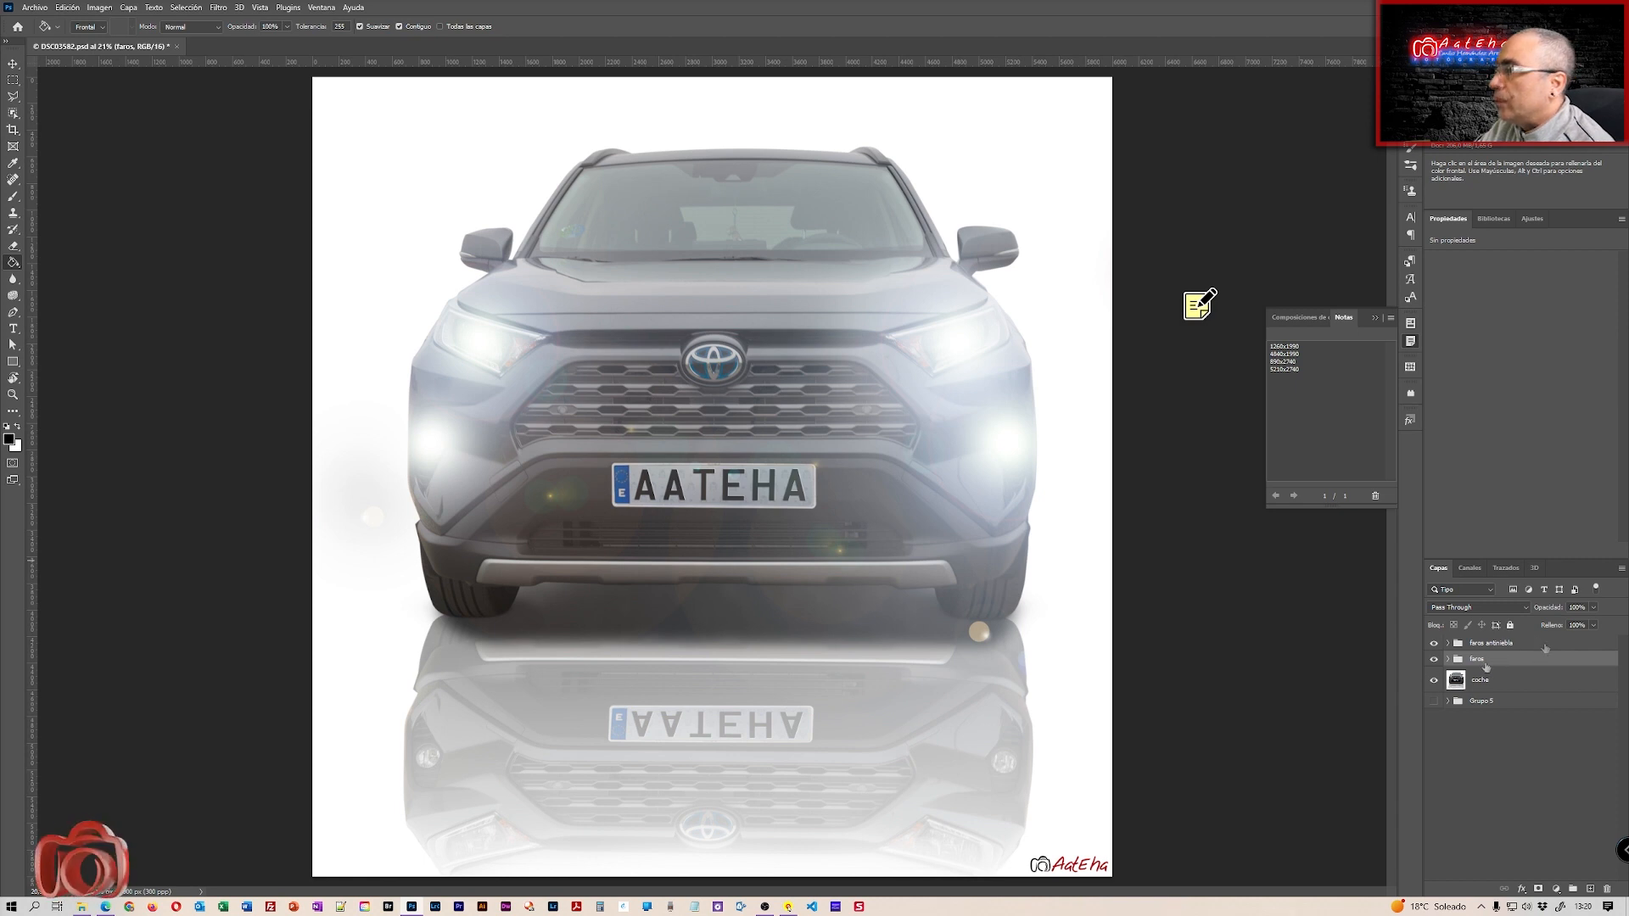
Lower the opacity of the faros group and of the faros antiniebla group to soften their flares
left_click(1501, 660)
left_click_drag(1554, 608, 1547, 610)
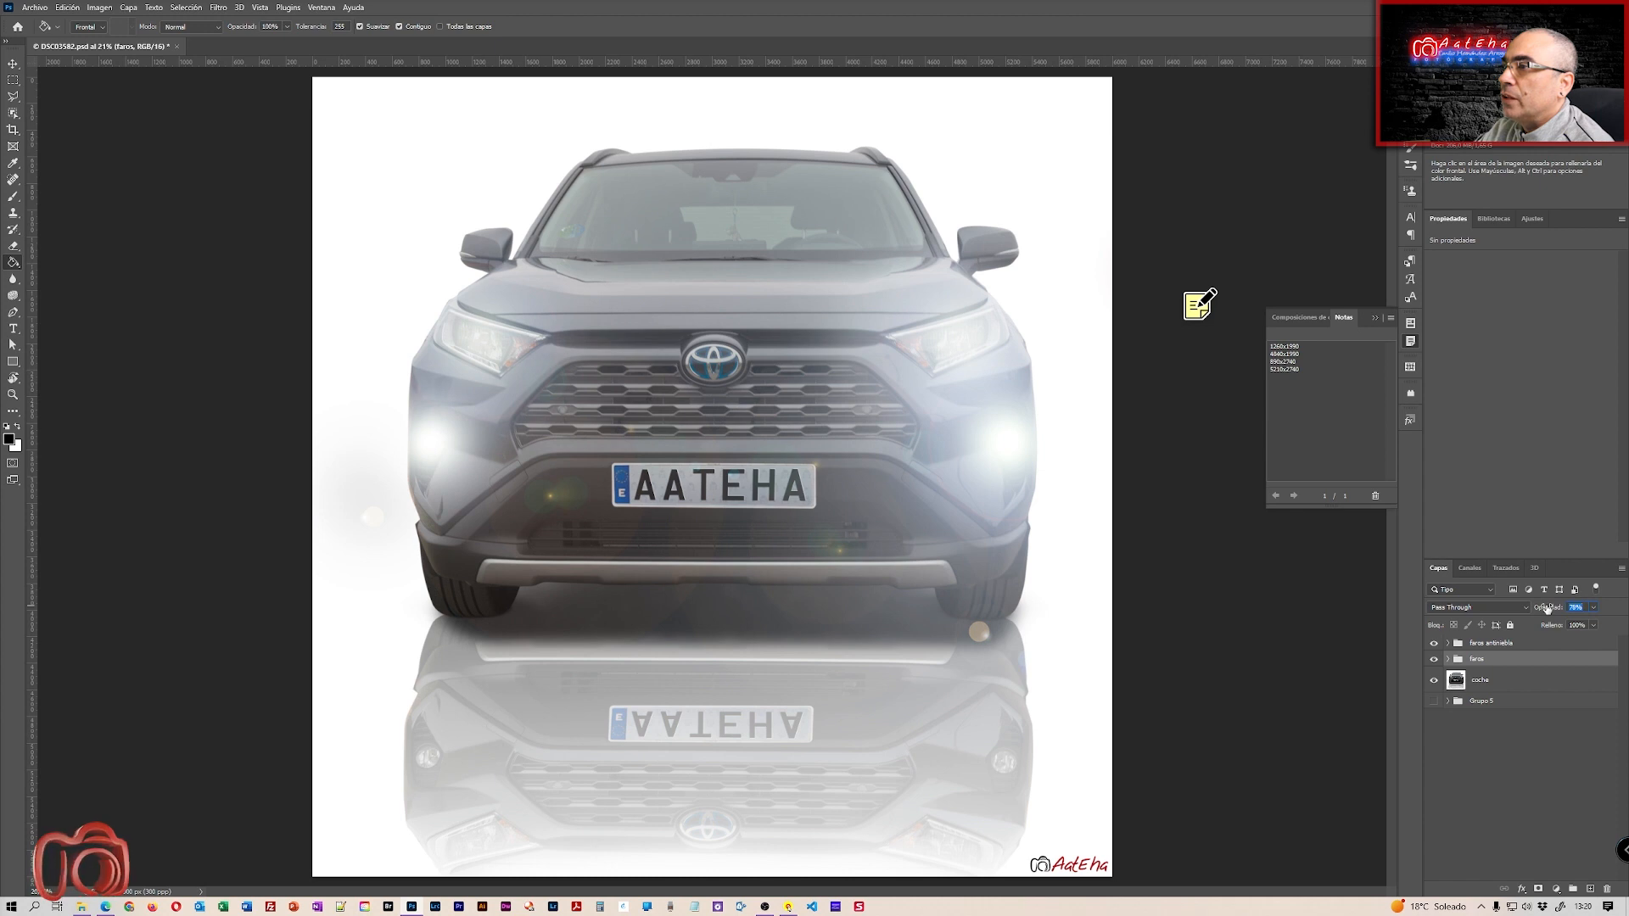
left_click(1498, 644)
left_click_drag(1559, 609, 1555, 612)
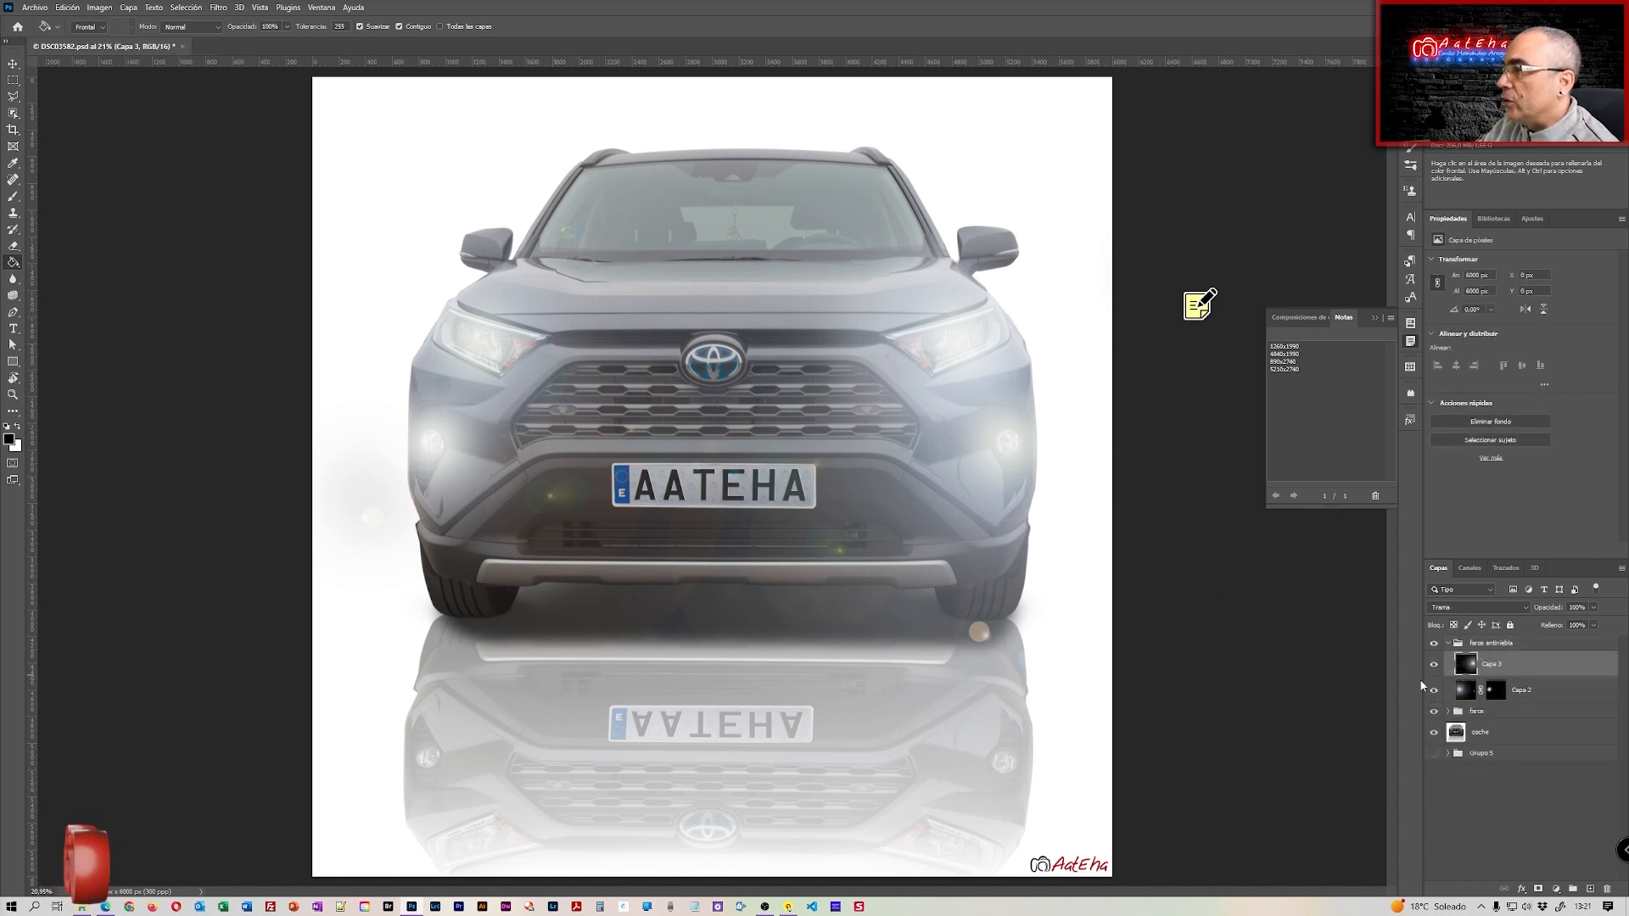
Add a black mask to Capa 3 in the fog light group and paint it white over the second fog light with a large soft brush
left_click(1538, 889, "alt")
left_click(14, 197)
right_click(720, 549, "alt")
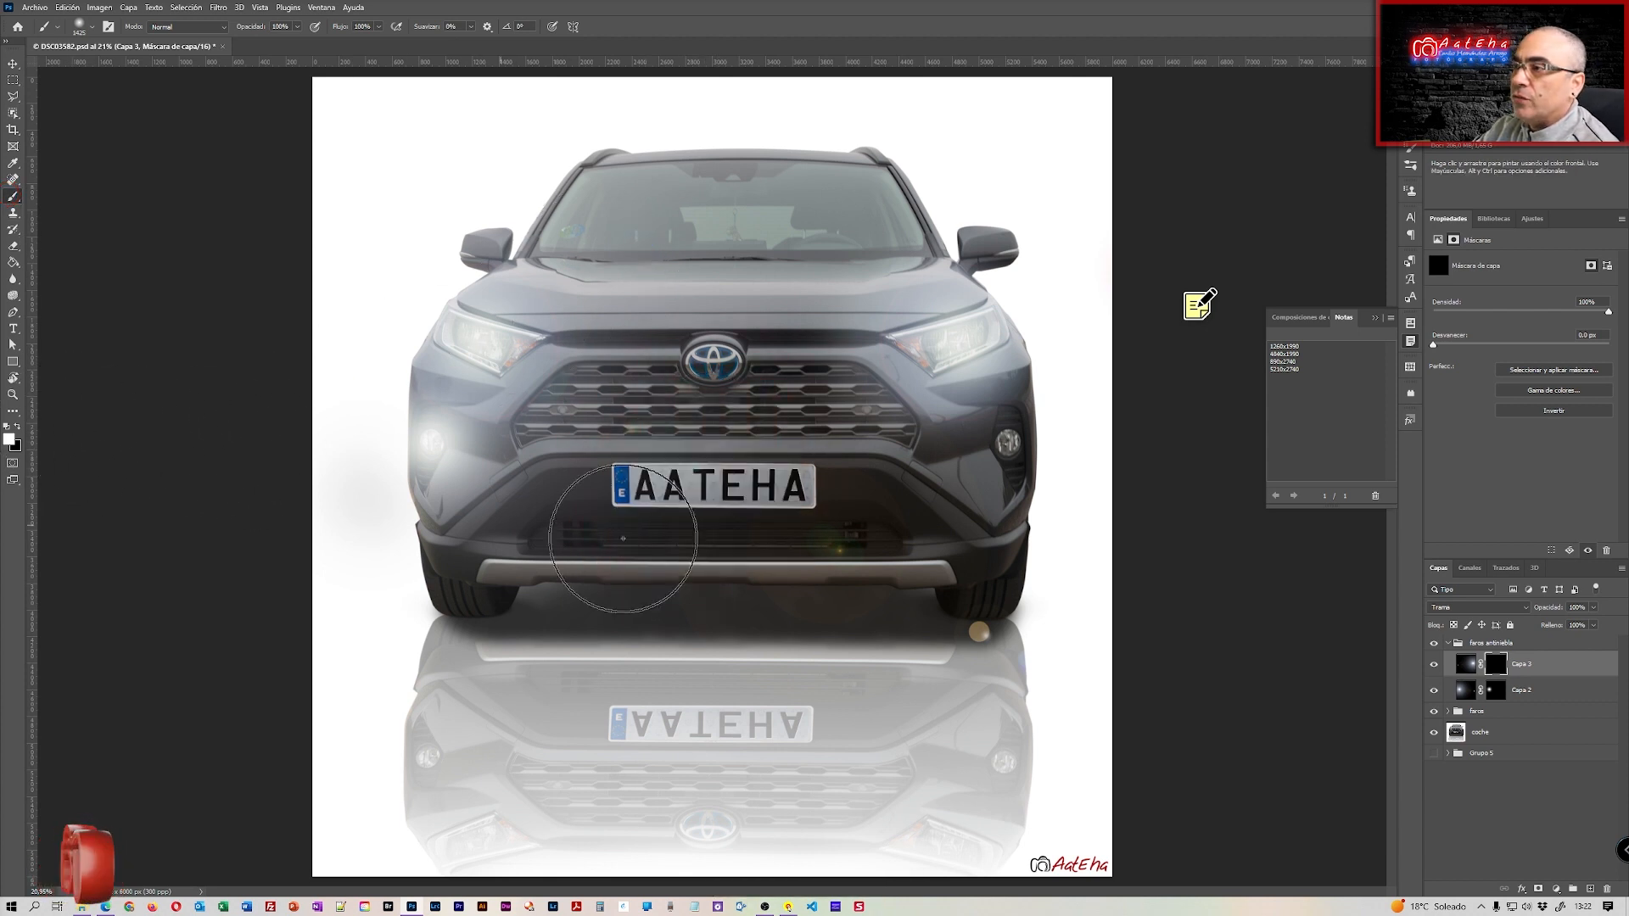
left_click(1008, 442)
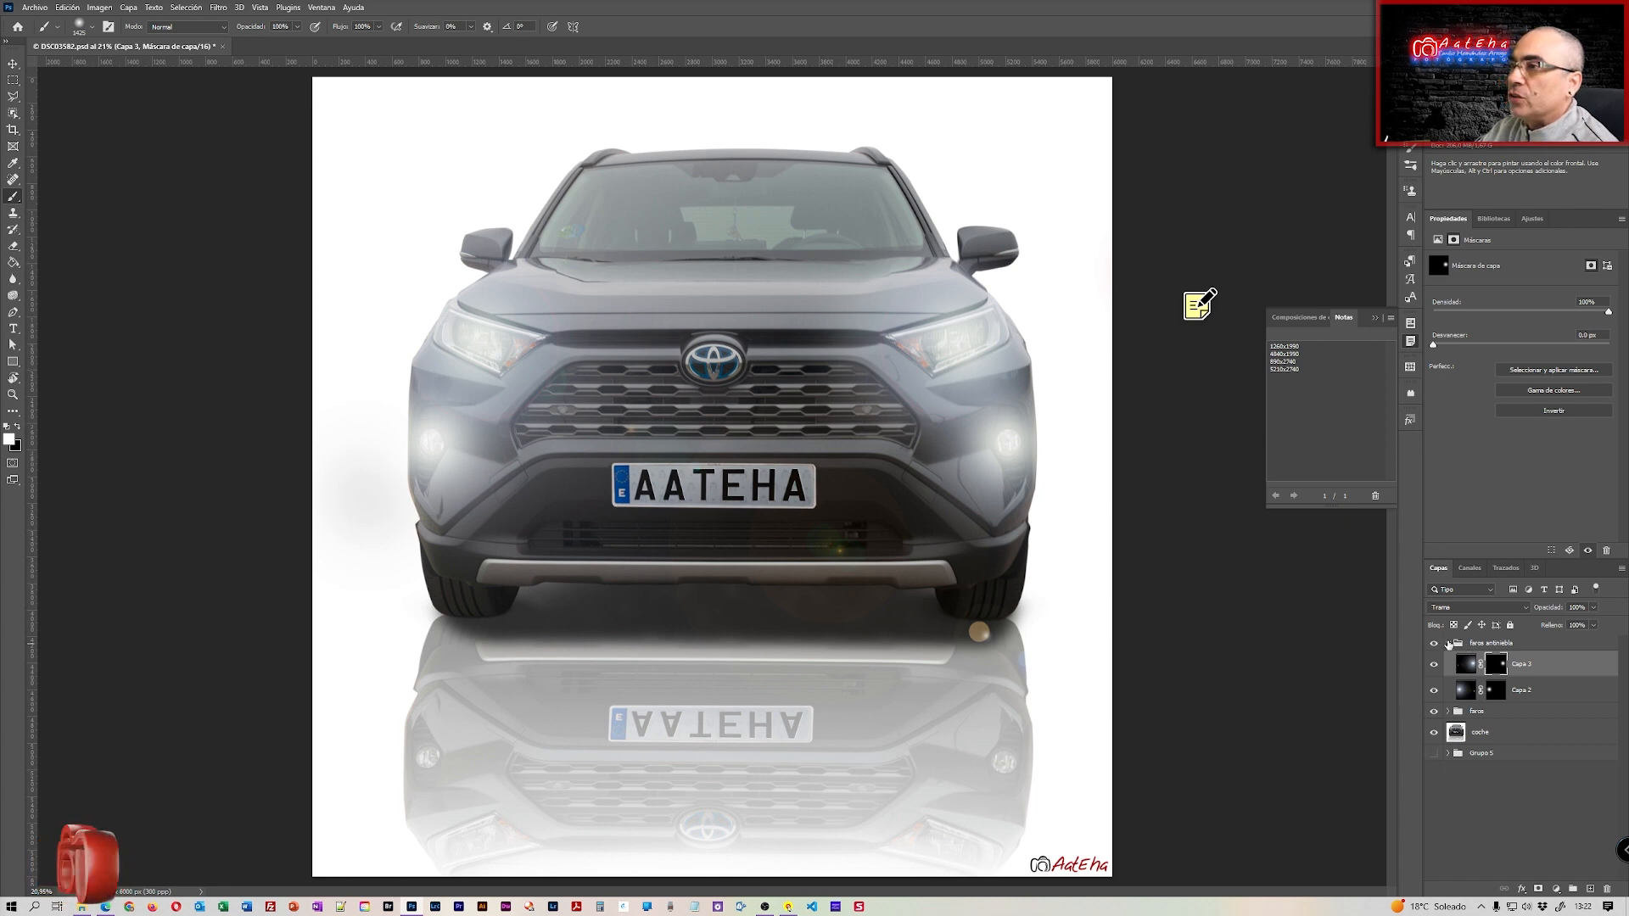
left_click(1448, 645)
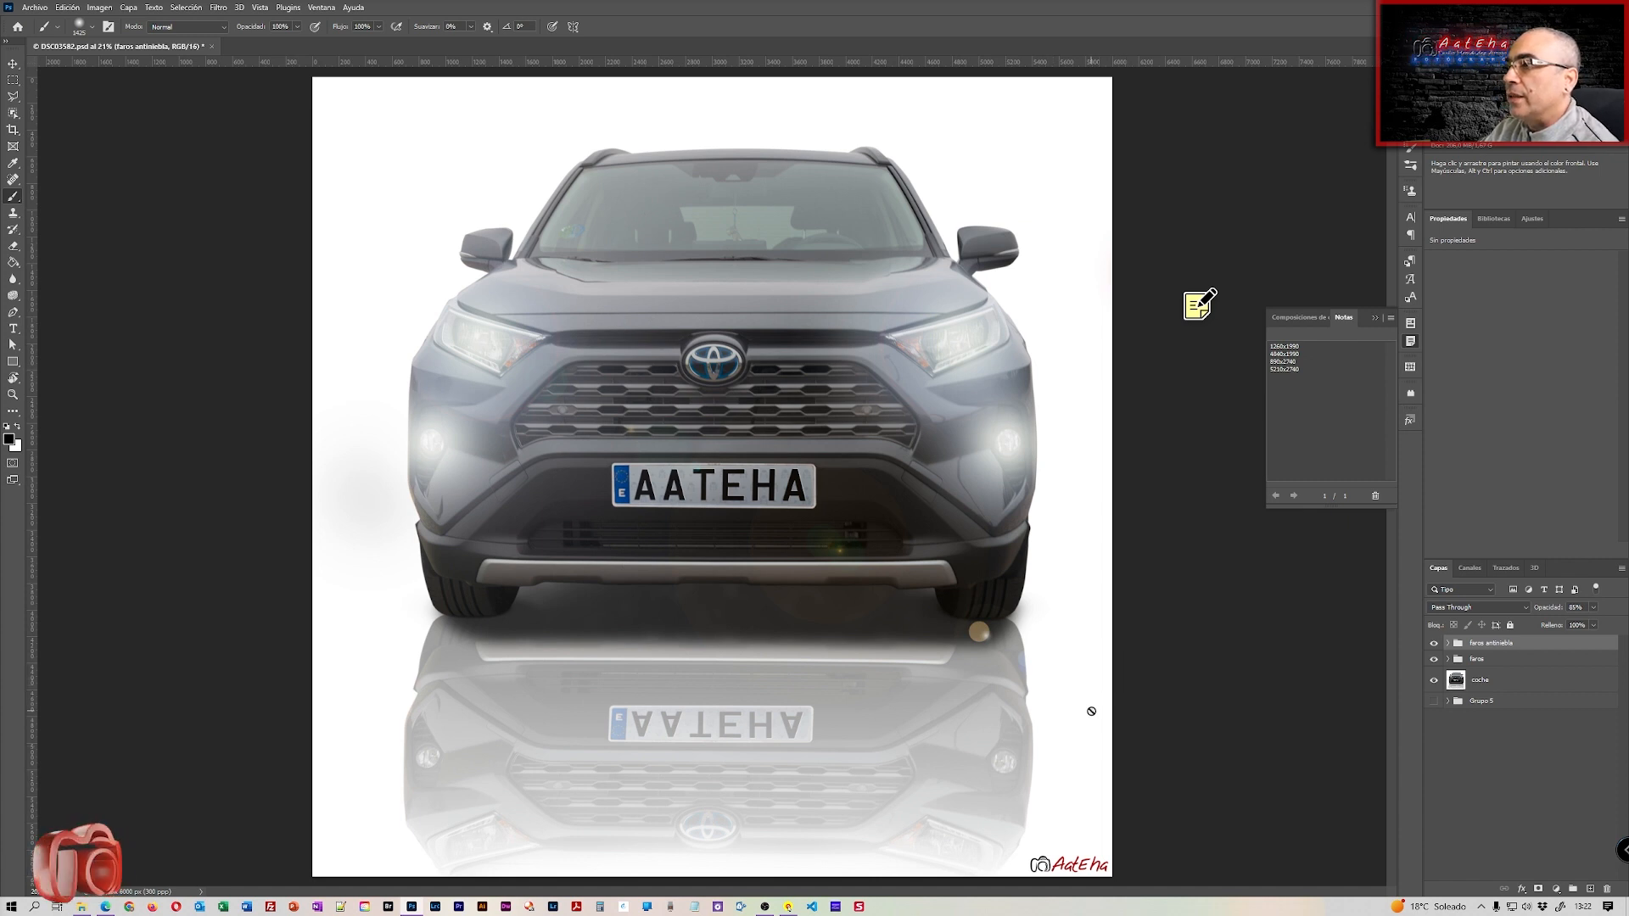
left_click(1449, 644)
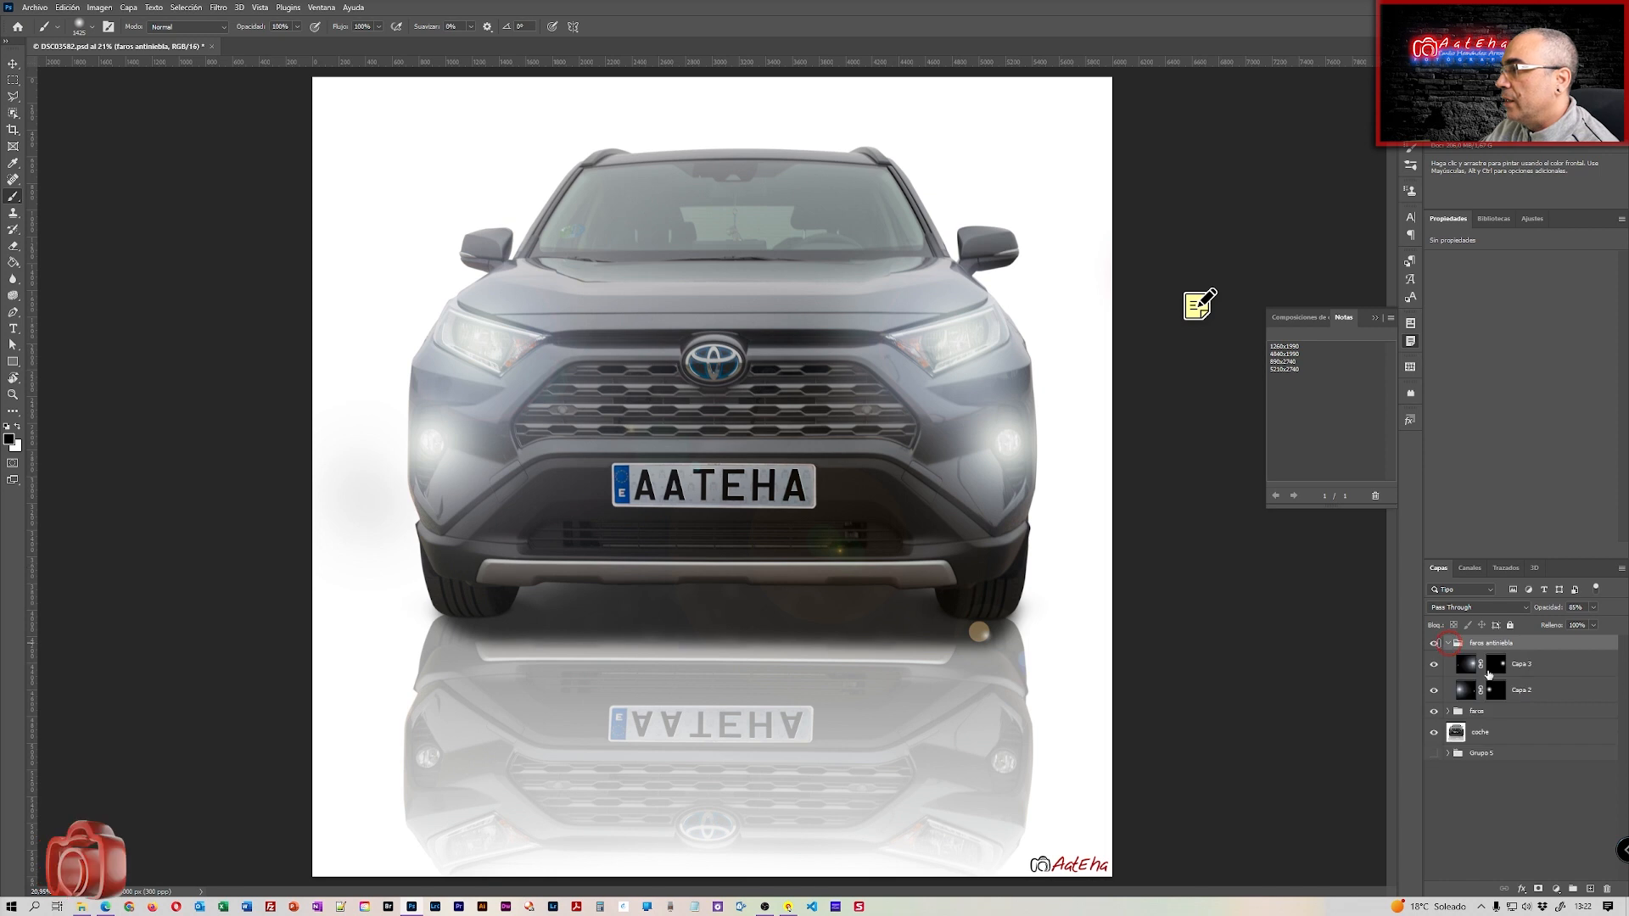
Inspect the Destello filter's precise flare centre coordinates on the Capa 3 layer image, and cancel without applying the filter
left_click(1468, 666)
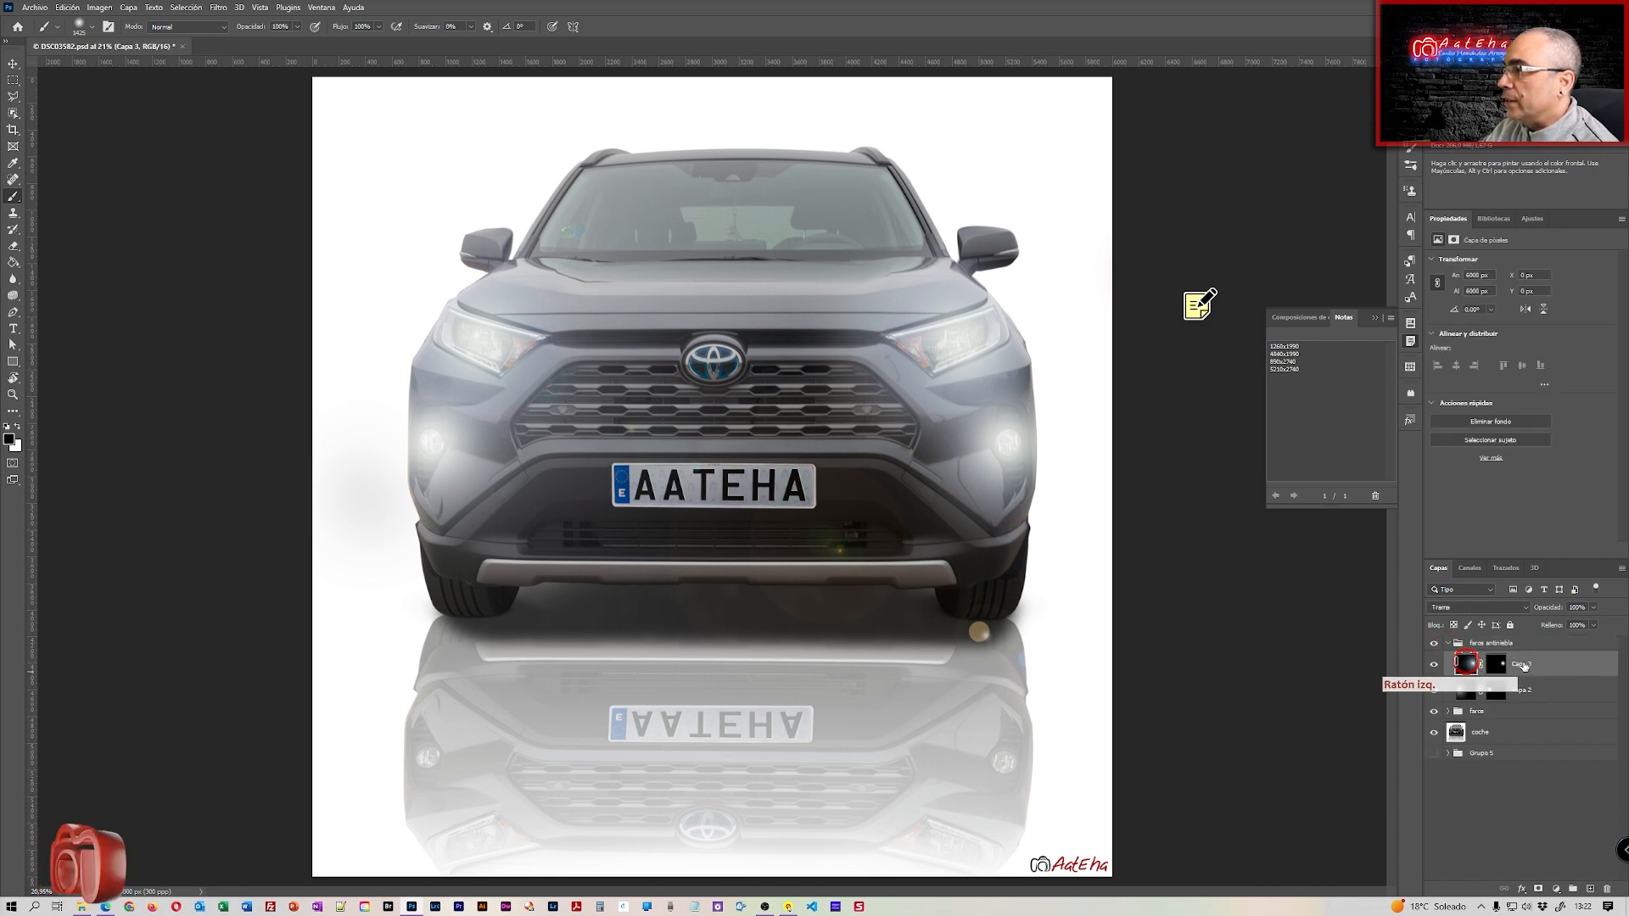
left_click(225, 10)
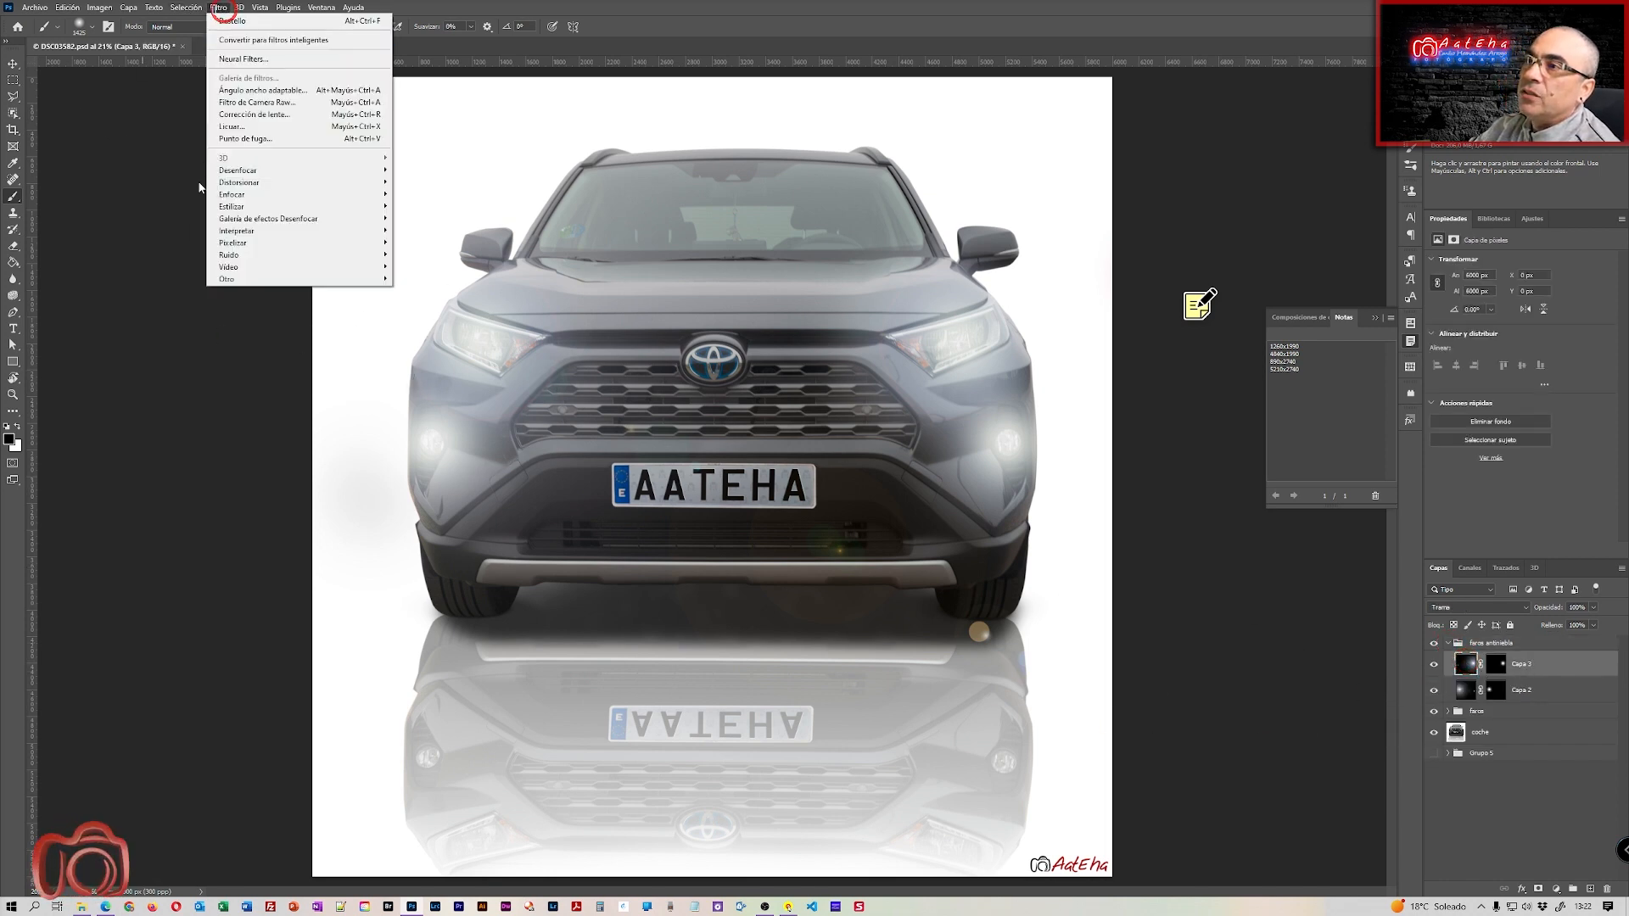
left_click(254, 230)
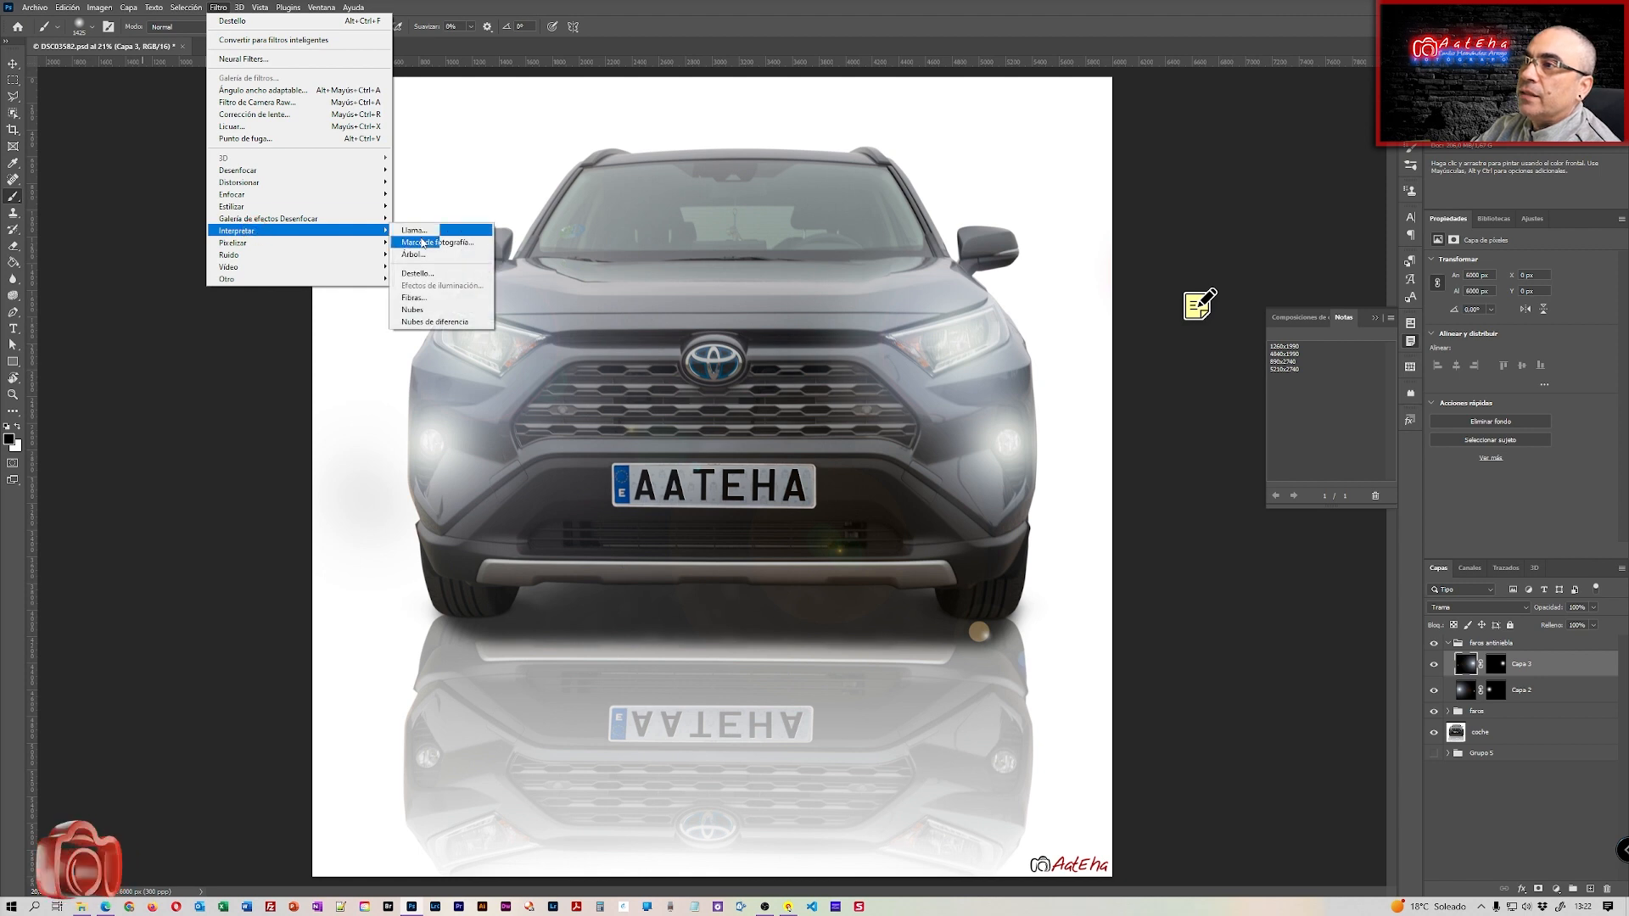
left_click(418, 274)
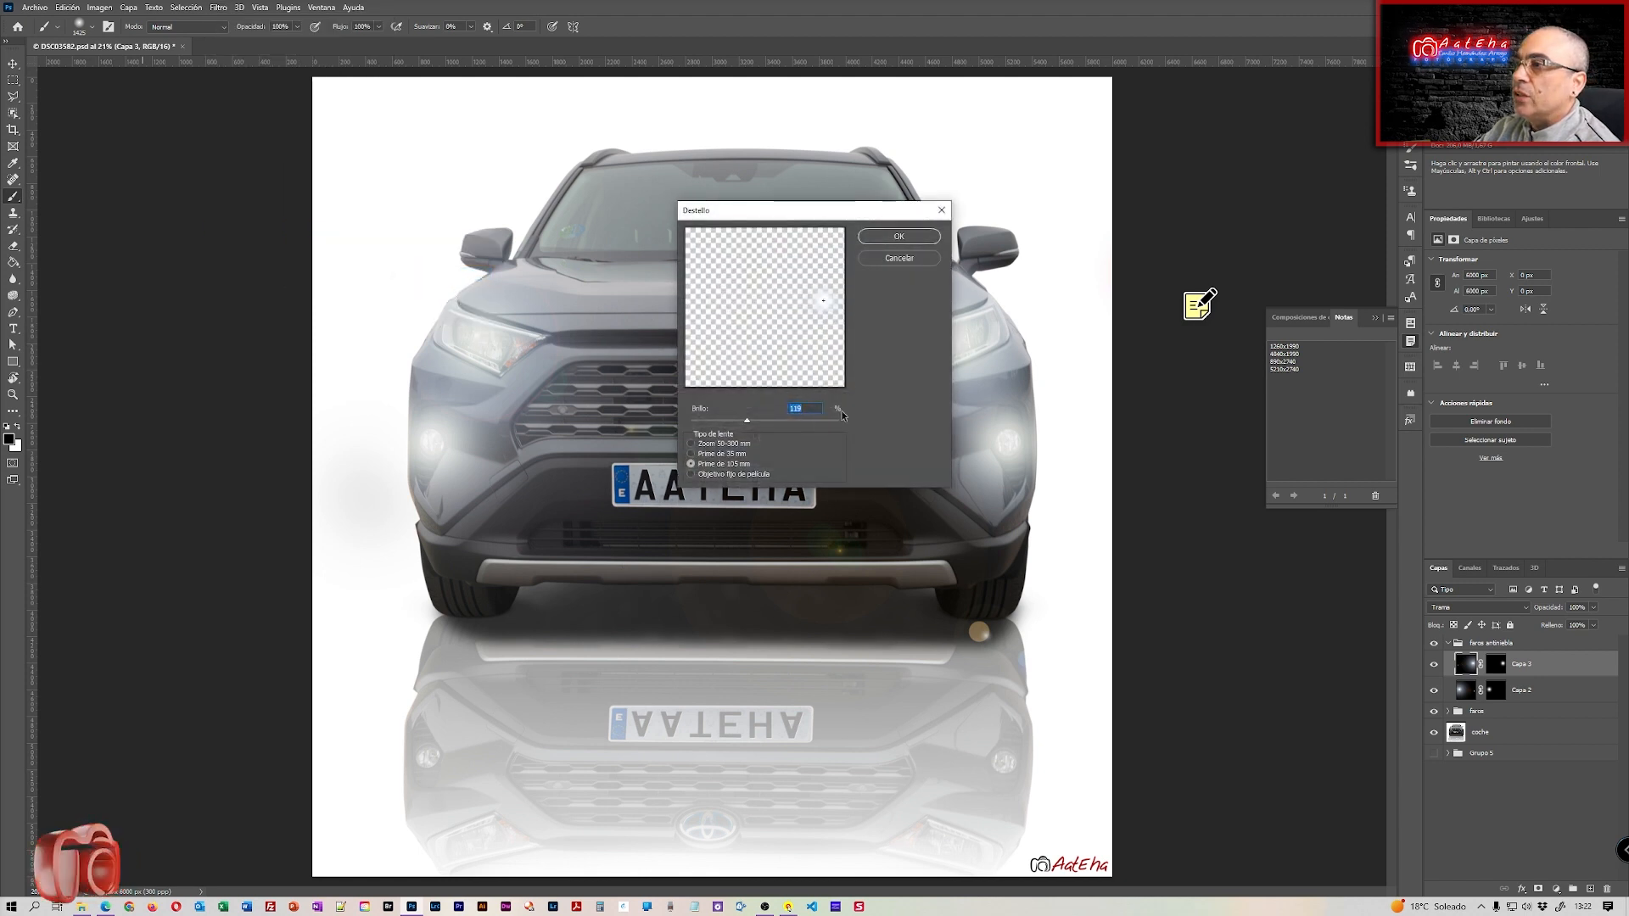
key("alt")
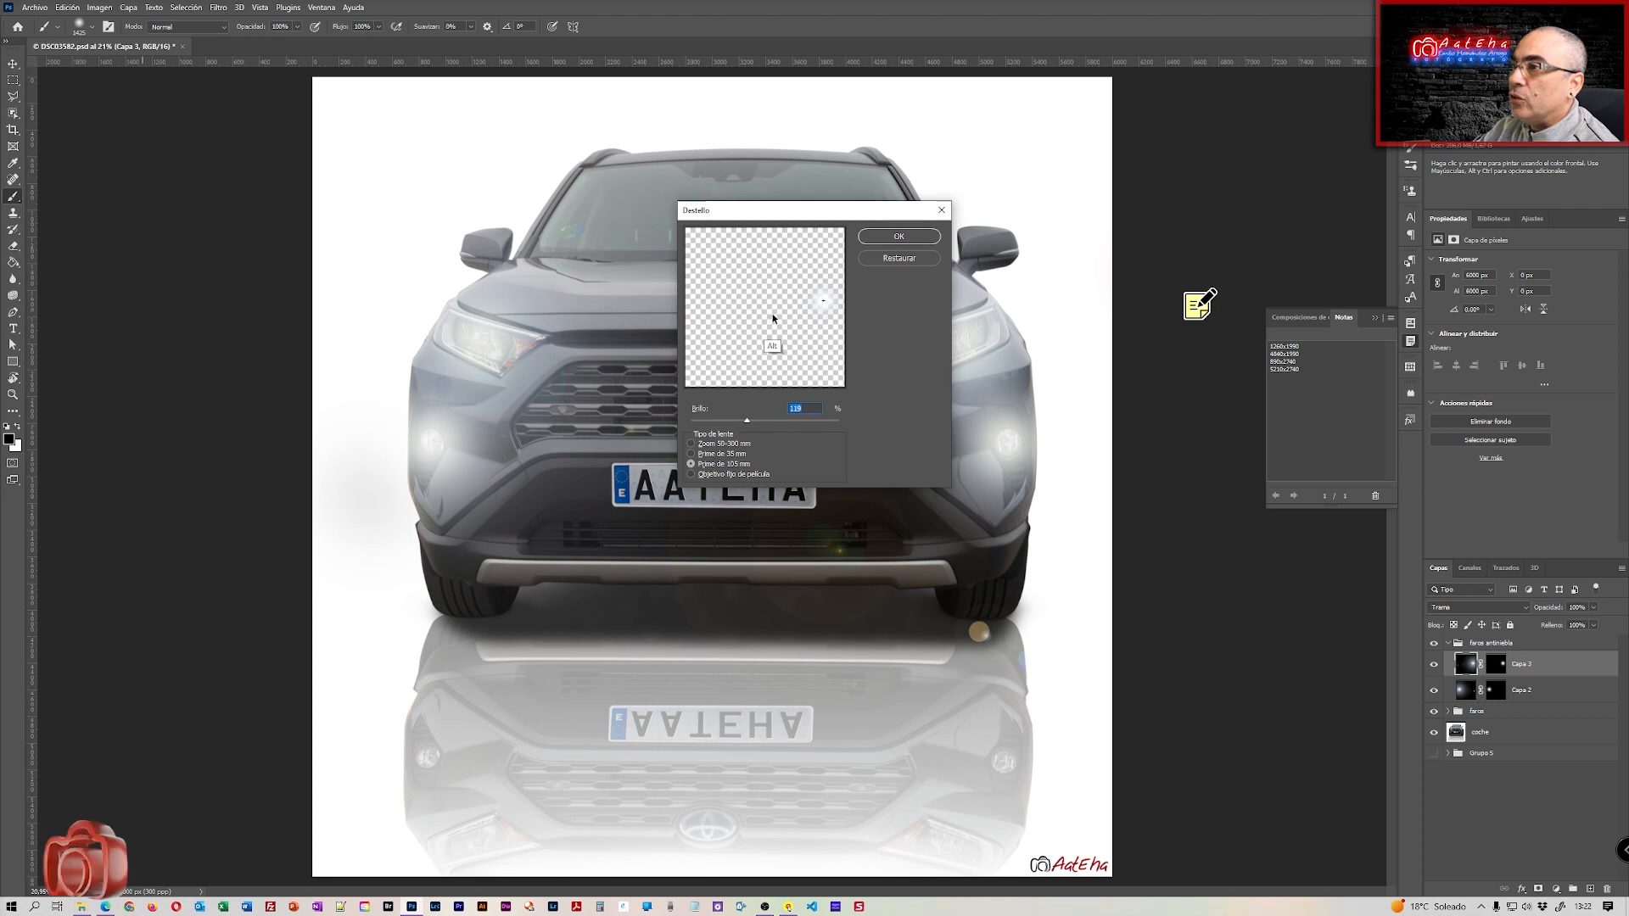
left_click(773, 320, "alt")
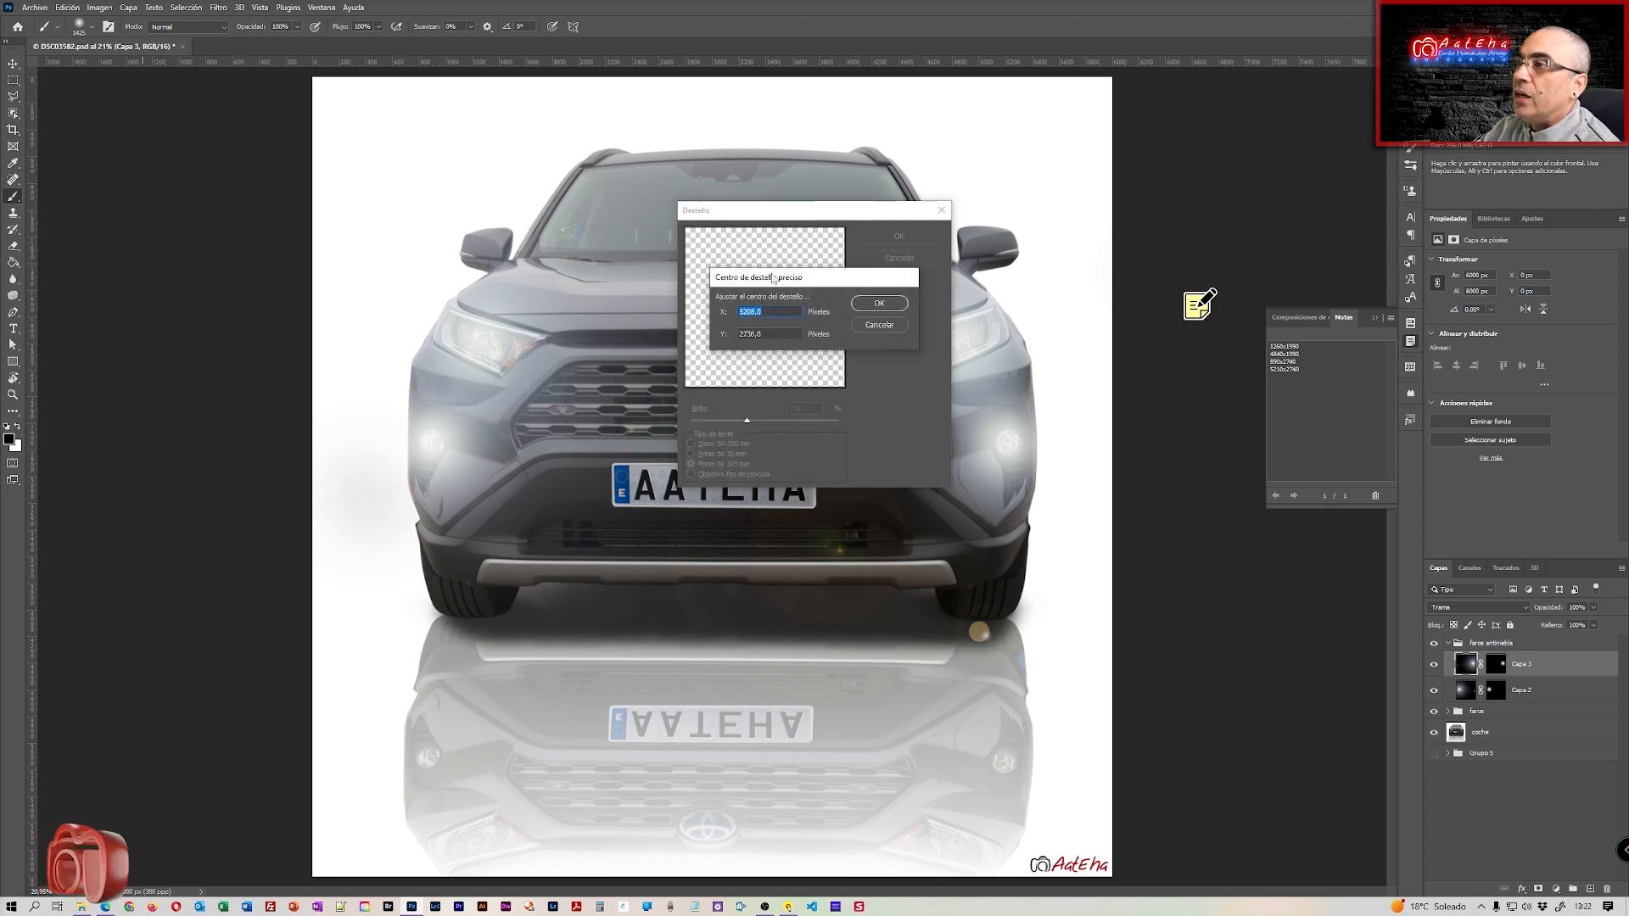
left_click(880, 327)
left_click(900, 258)
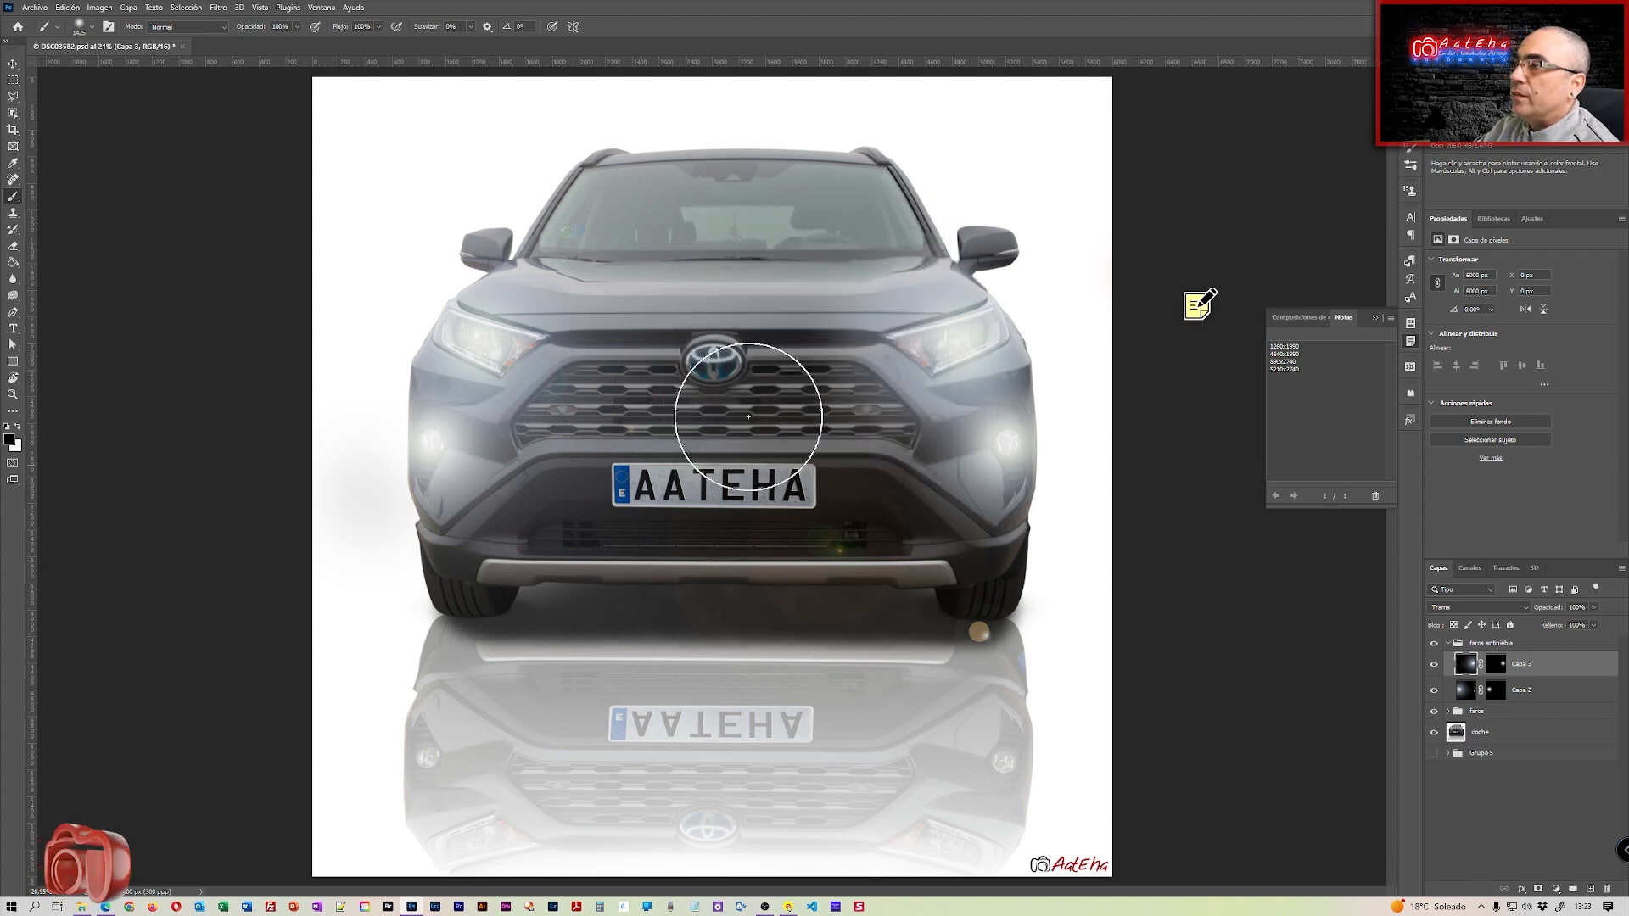